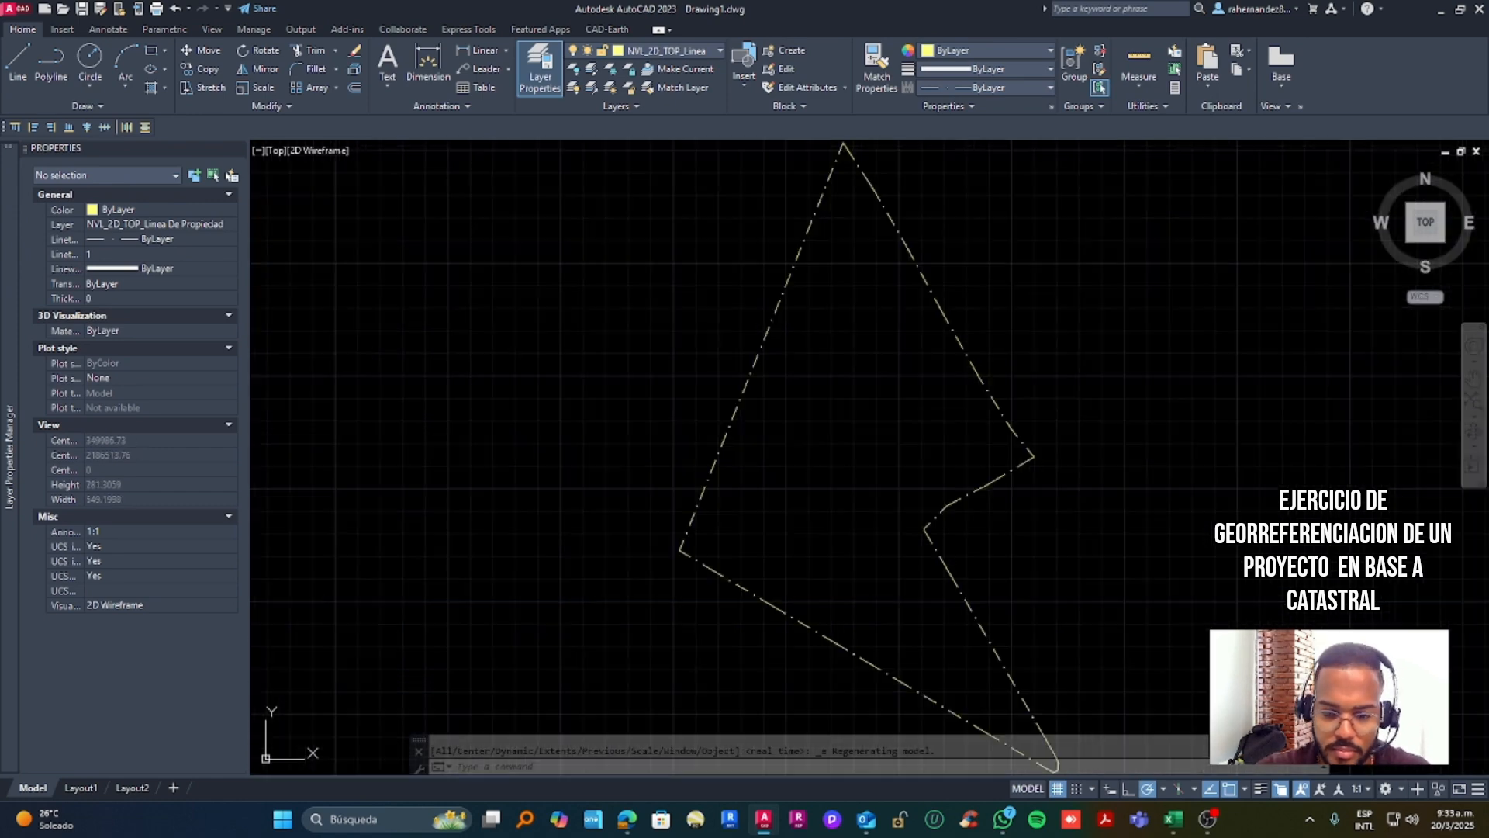
Make NVL_2D_TOP_Estaciones the current layer and place points at all the copied station coordinates with the repeating Point command
{"action": "left_click", "coordinate": [691, 51]}
{"action": "left_click", "coordinate": [718, 163]}
{"action": "scroll", "coordinate": [822, 435], "scroll_direction": "down", "scroll_amount": 2}
{"action": "middle_click_drag", "start_coordinate": [818, 432], "coordinate": [753, 405]}
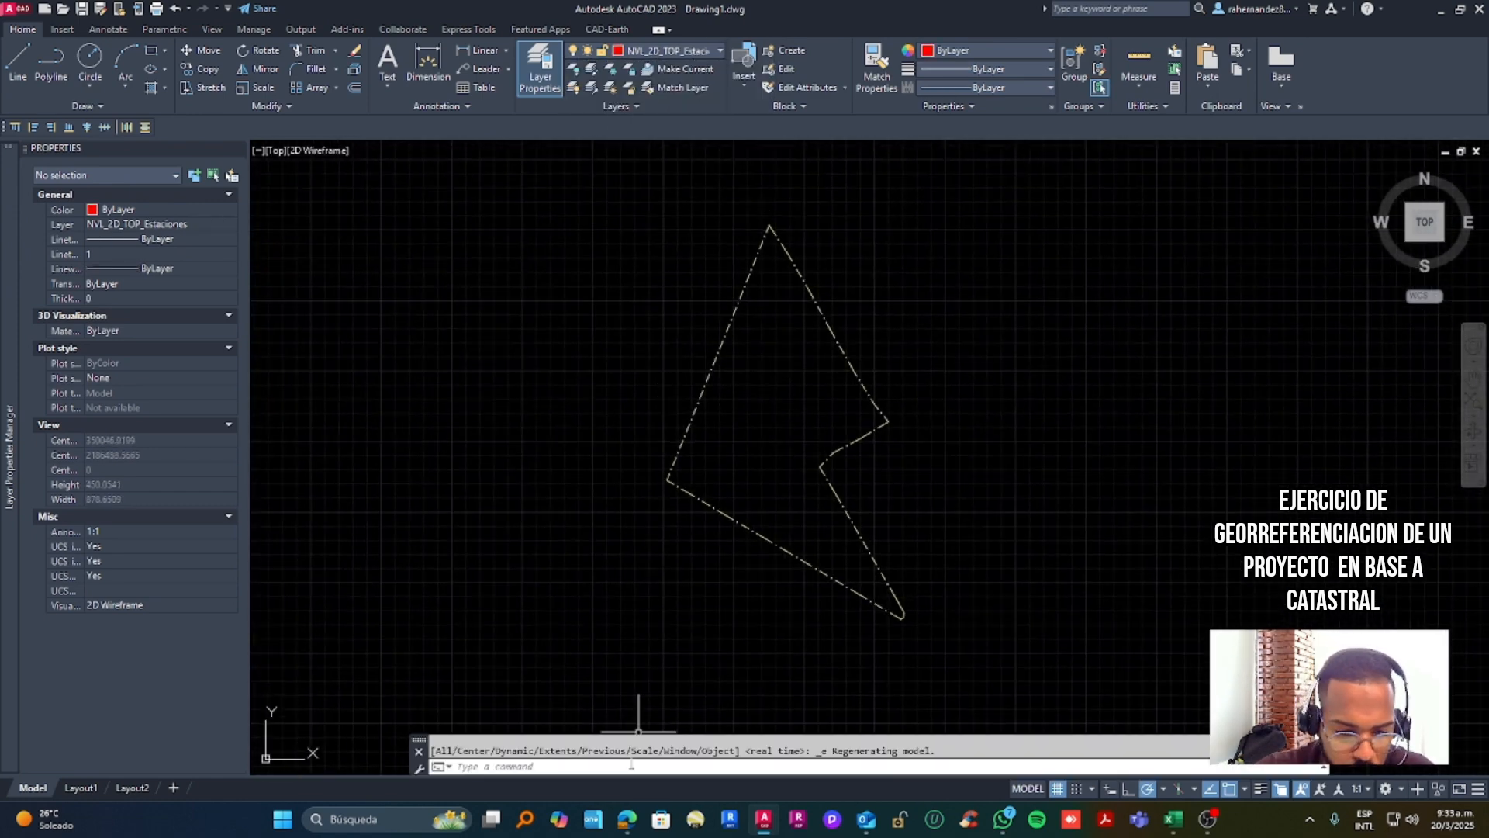
{"action": "type", "text": "TIPLE"}
{"action": "key", "text": "Return"}
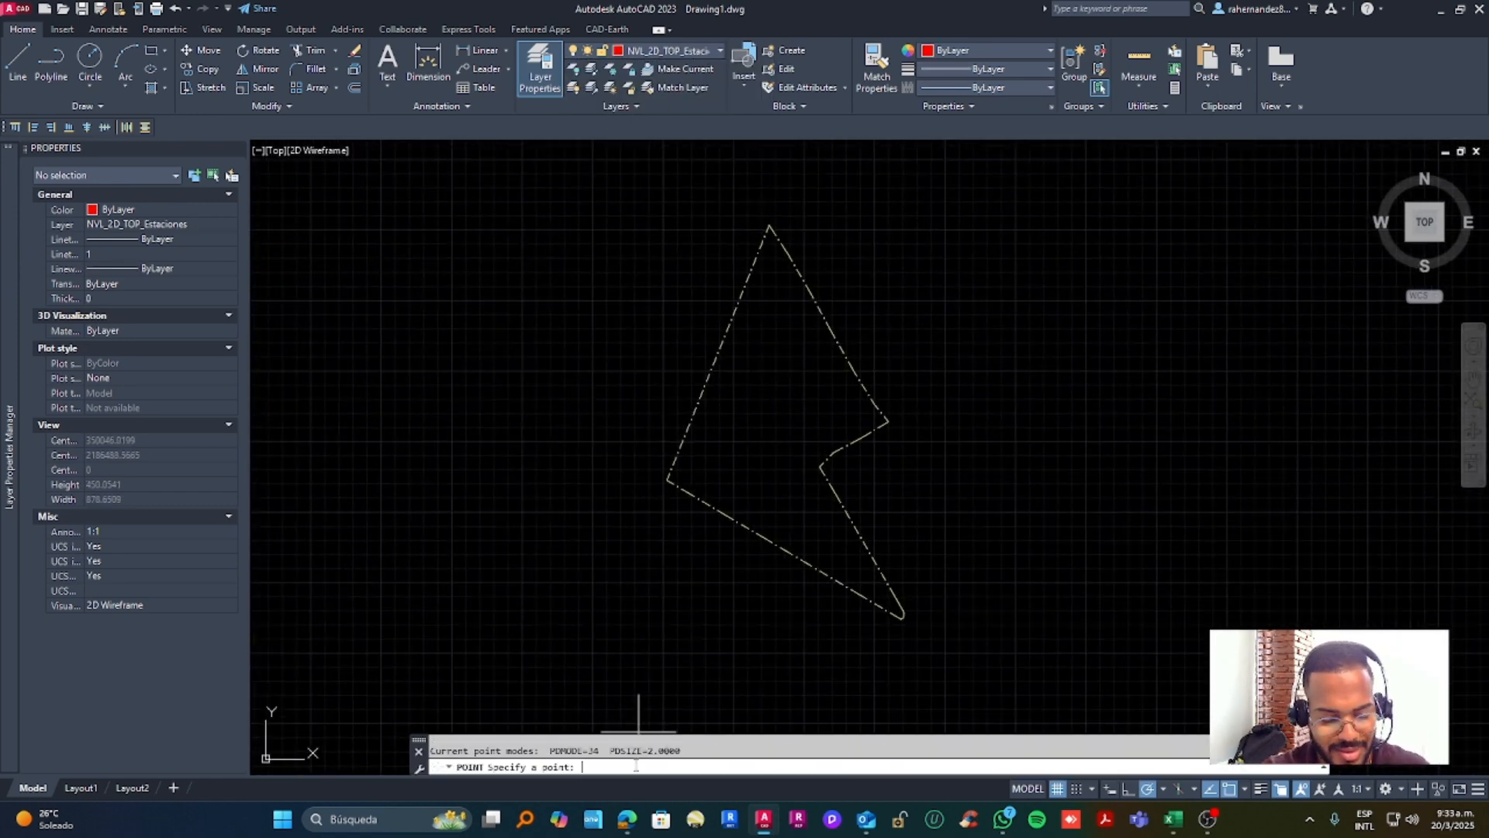
{"action": "right_click", "coordinate": [599, 763]}
{"action": "left_click", "coordinate": [638, 695]}
Add a multileader labelled E-1 pointing to the station just southeast of the boundary's western corner
{"action": "left_click", "coordinate": [487, 69]}
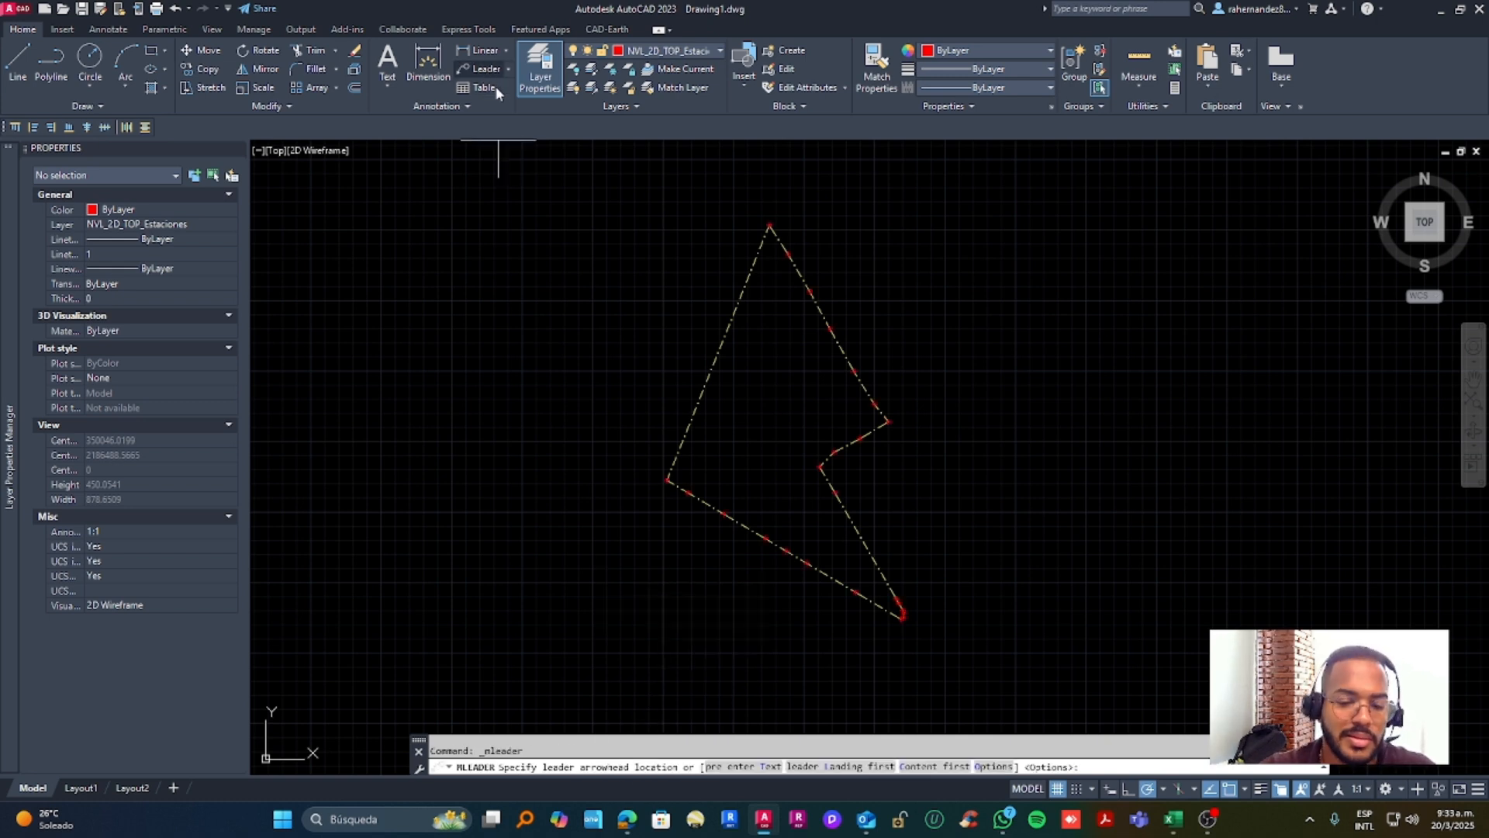
{"action": "scroll", "coordinate": [688, 494], "scroll_direction": "up", "scroll_amount": 8}
{"action": "left_click", "coordinate": [684, 477]}
{"action": "left_click", "coordinate": [686, 547]}
{"action": "type", "text": "E-1"}
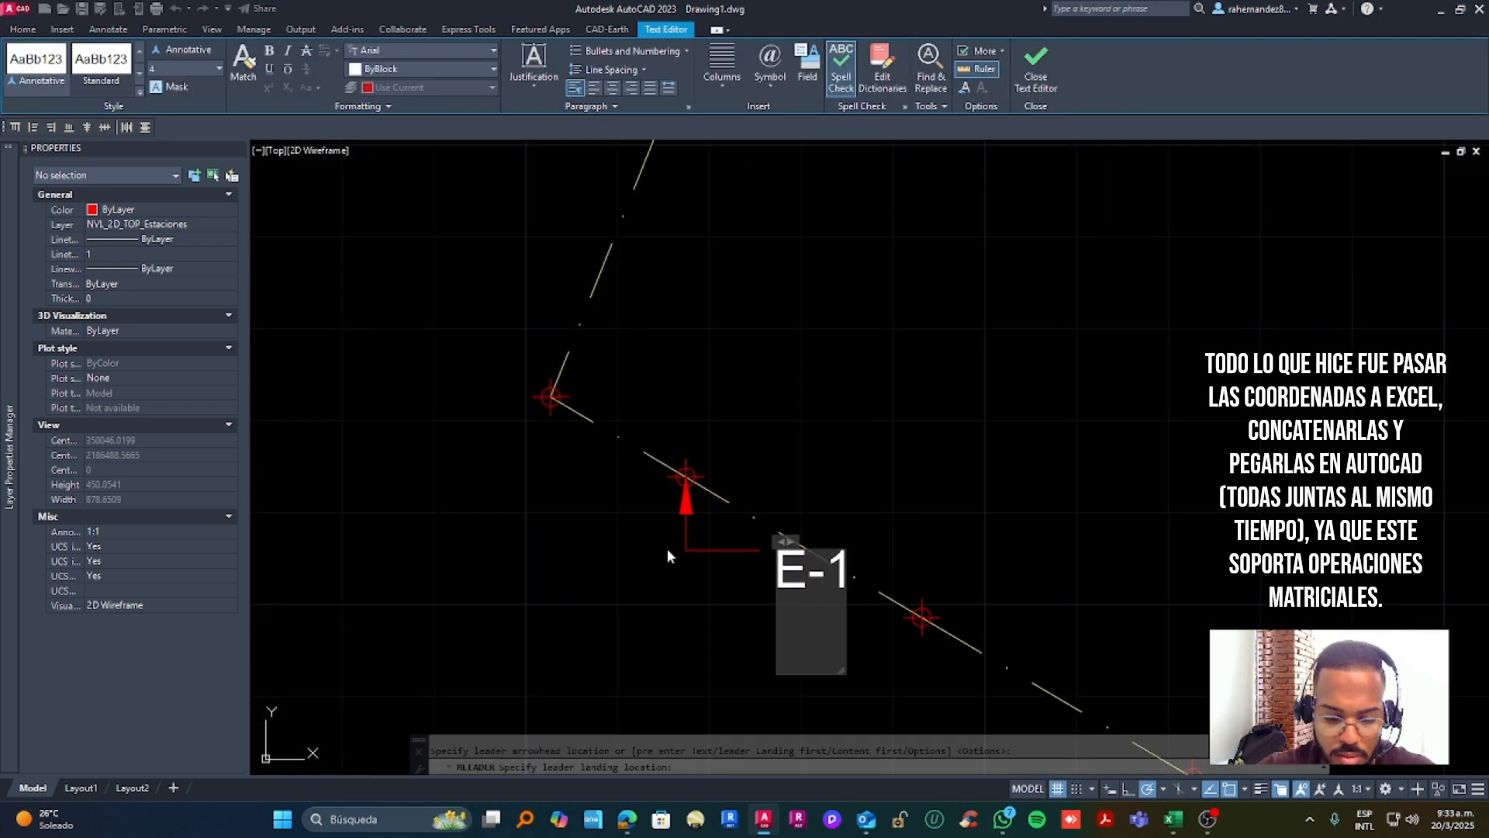
{"action": "left_click", "coordinate": [723, 572]}
Assign the E-1 multileader to the NVL_2D_TOP_ANO_Estaciones layer and make that layer current
{"action": "left_click", "coordinate": [671, 527]}
{"action": "left_click", "coordinate": [702, 51]}
{"action": "left_click", "coordinate": [721, 126]}
{"action": "key", "text": "Escape"}
{"action": "left_click", "coordinate": [704, 51]}
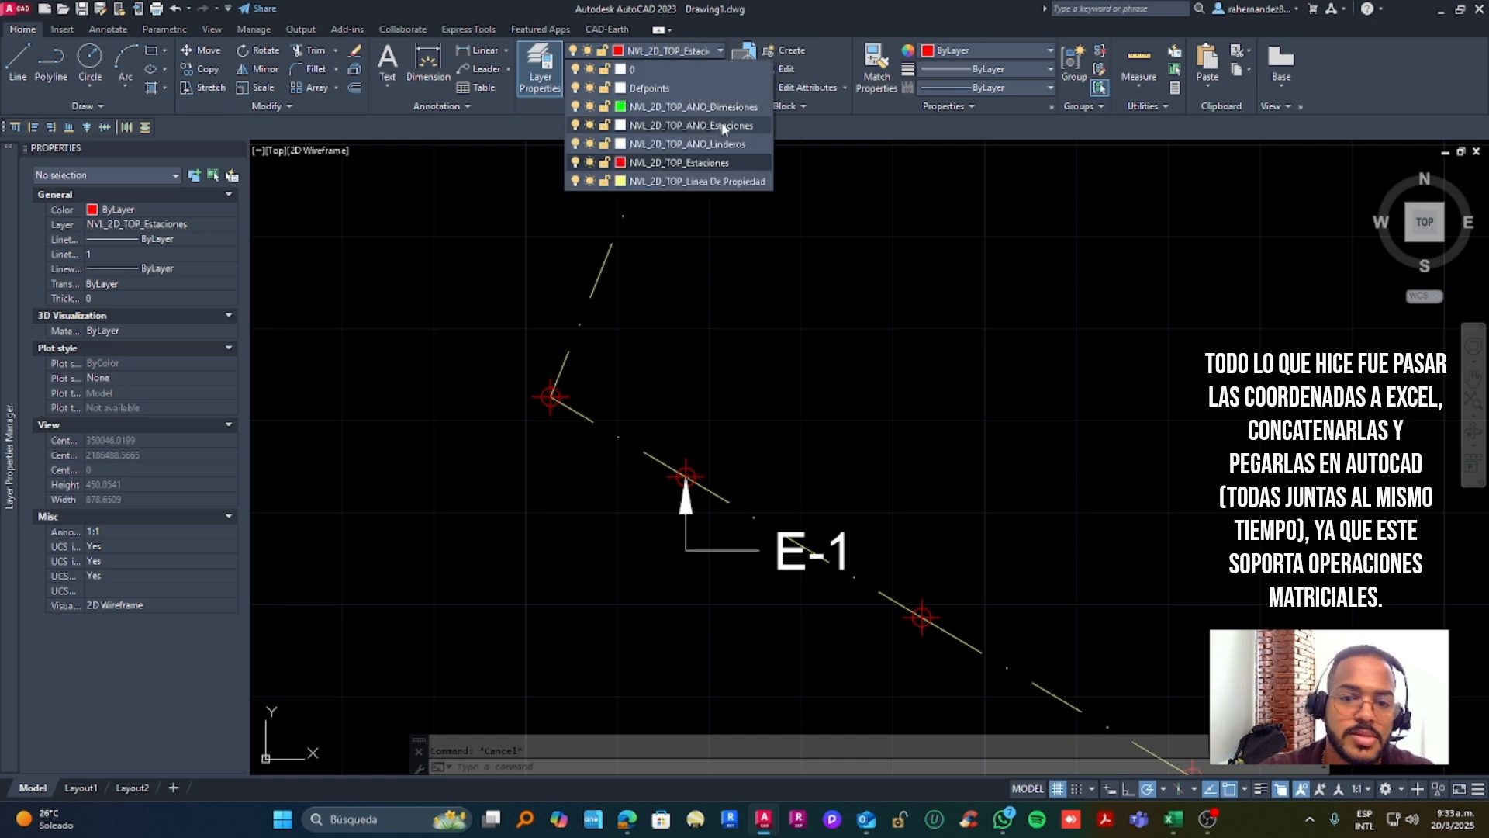
{"action": "left_click", "coordinate": [721, 126]}
Shift the E-1 label to the west side of its arrow and straighten the leader vertically below the station point
{"action": "left_click", "coordinate": [709, 590]}
{"action": "left_click", "coordinate": [673, 533]}
{"action": "left_click", "coordinate": [781, 531]}
{"action": "left_click", "coordinate": [578, 532]}
{"action": "key", "text": "Escape"}
{"action": "scroll", "coordinate": [678, 566], "scroll_direction": "up", "scroll_amount": 3}
{"action": "left_click", "coordinate": [687, 557]}
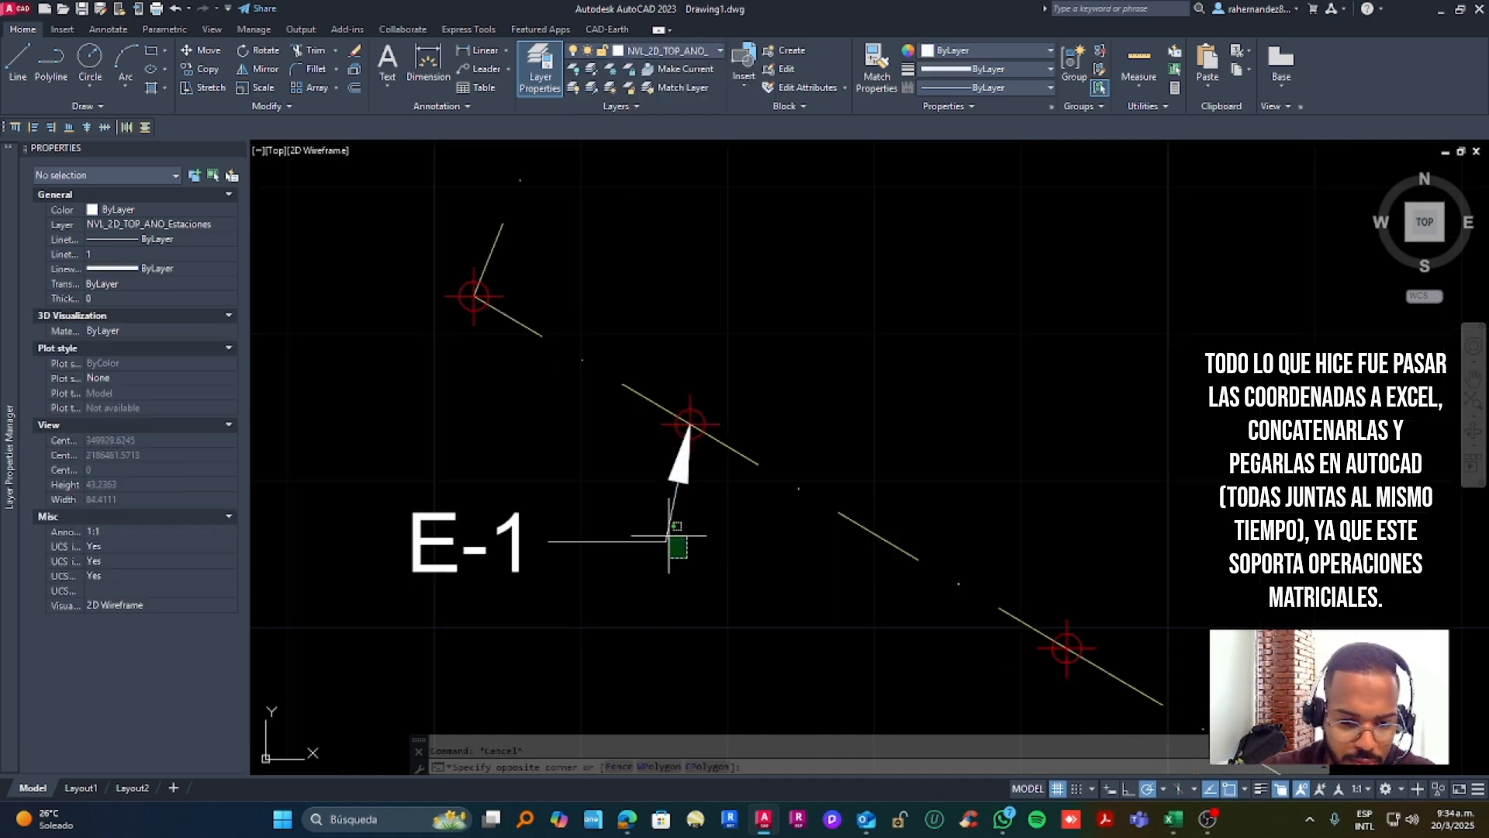
{"action": "left_click", "coordinate": [669, 533]}
{"action": "left_click", "coordinate": [665, 541]}
{"action": "left_click", "coordinate": [691, 539]}
{"action": "key", "text": "Escape"}
Copy the E-1 multileader from its station point to all the copied station coordinates, then erase the duplicate overlapping the original
{"action": "scroll", "coordinate": [726, 535], "scroll_direction": "down", "scroll_amount": 3}
{"action": "left_click", "coordinate": [725, 574]}
{"action": "left_click", "coordinate": [692, 526]}
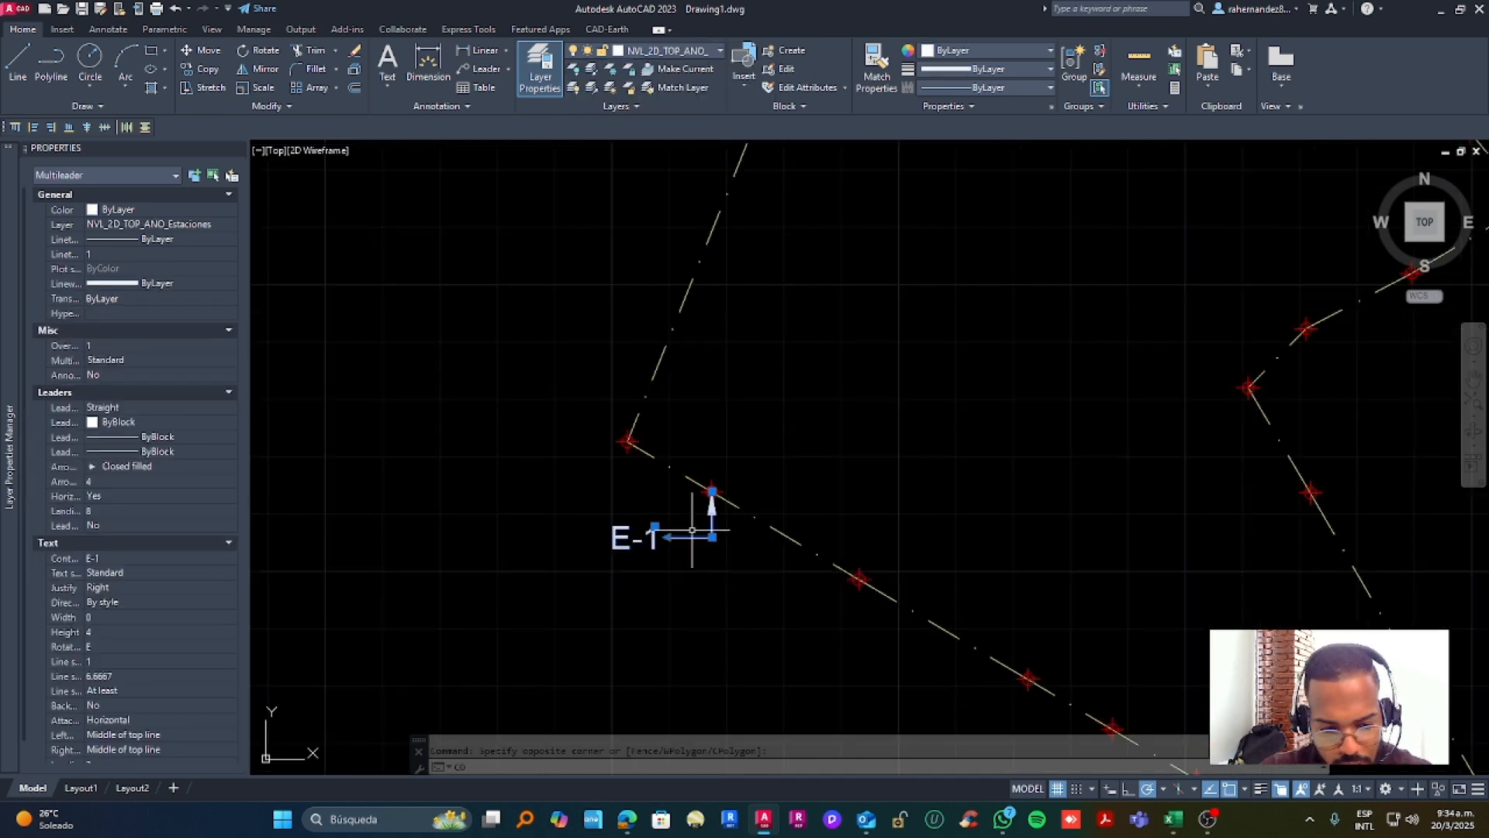
{"action": "type", "text": "co"}
{"action": "key", "text": "Return"}
{"action": "left_click", "coordinate": [712, 491]}
{"action": "right_click", "coordinate": [871, 717]}
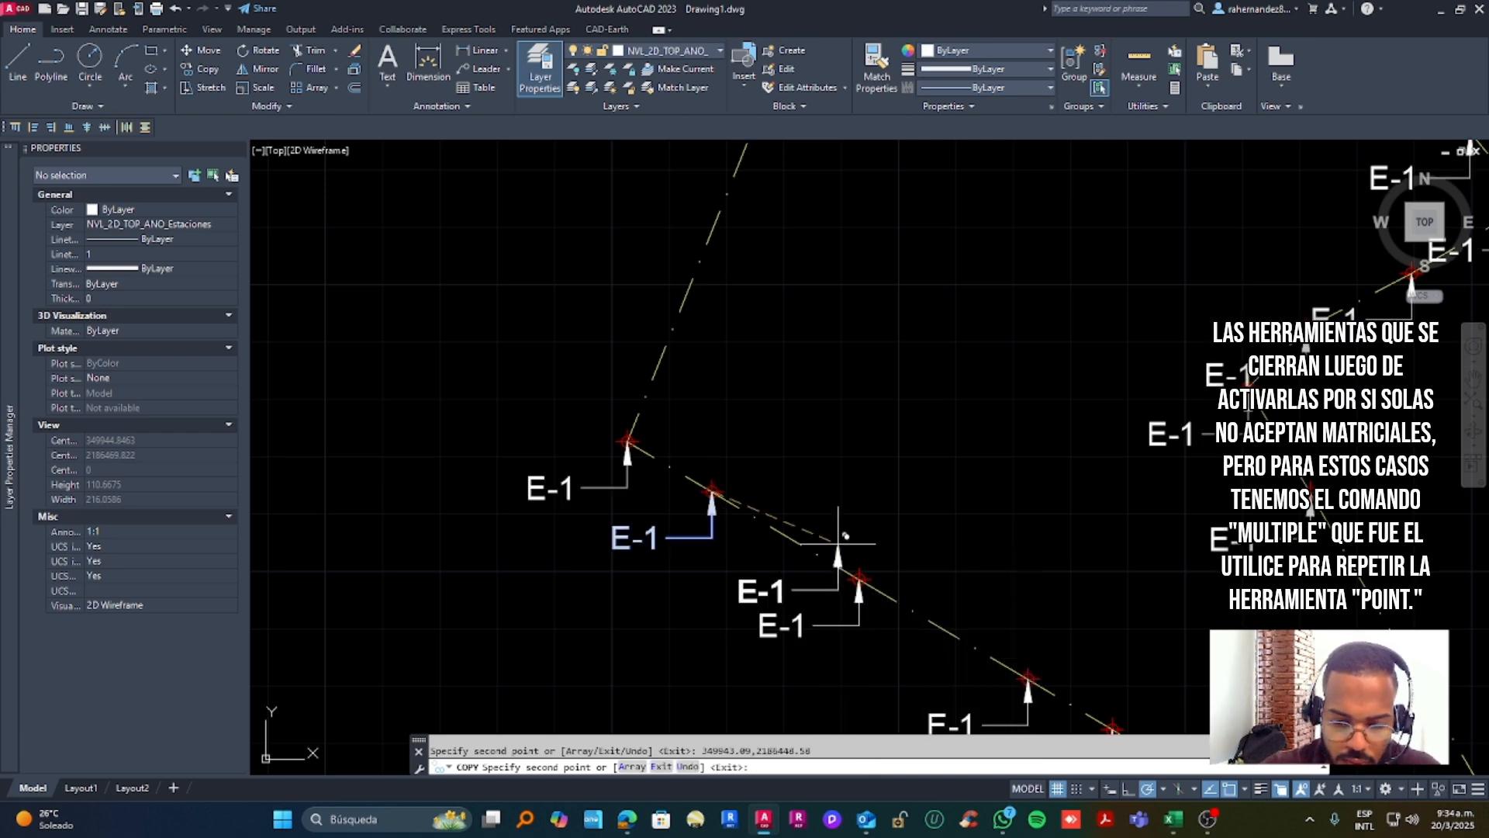
{"action": "scroll", "coordinate": [850, 489], "scroll_direction": "down", "scroll_amount": 3}
{"action": "left_click", "coordinate": [758, 545]}
{"action": "key", "text": "Escape"}
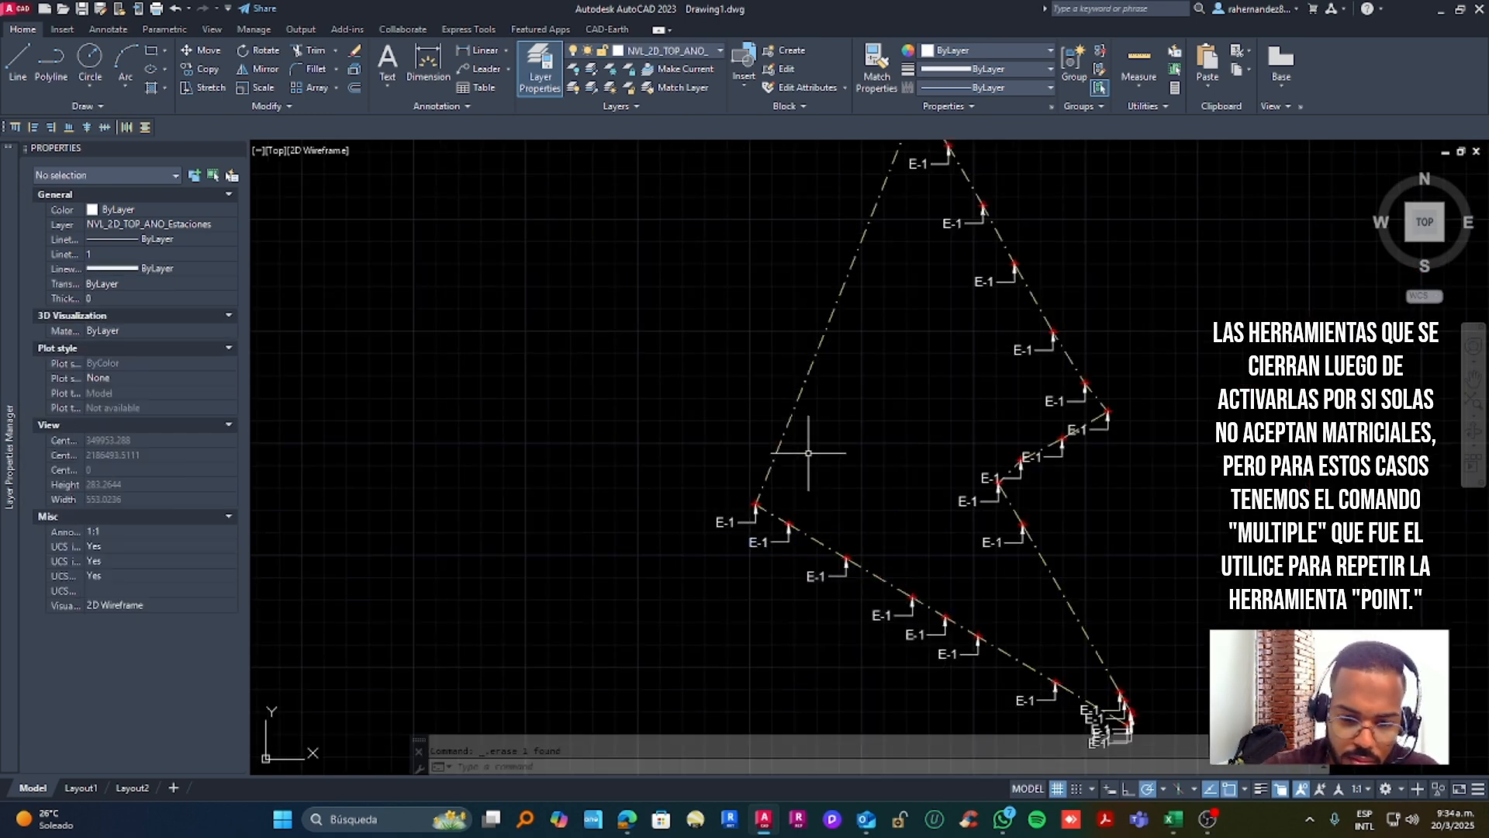
Renumber the copied station labels in sequence around the boundary from E-2 to E-24
{"action": "scroll", "coordinate": [809, 457], "scroll_direction": "down", "scroll_amount": 3}
{"action": "middle_click_drag", "start_coordinate": [812, 471], "coordinate": [681, 481]}
{"action": "middle_click", "coordinate": [701, 469]}
{"action": "middle_click", "coordinate": [702, 469]}
{"action": "scroll", "coordinate": [701, 469], "scroll_direction": "up", "scroll_amount": 5}
{"action": "double_click", "coordinate": [609, 446]}
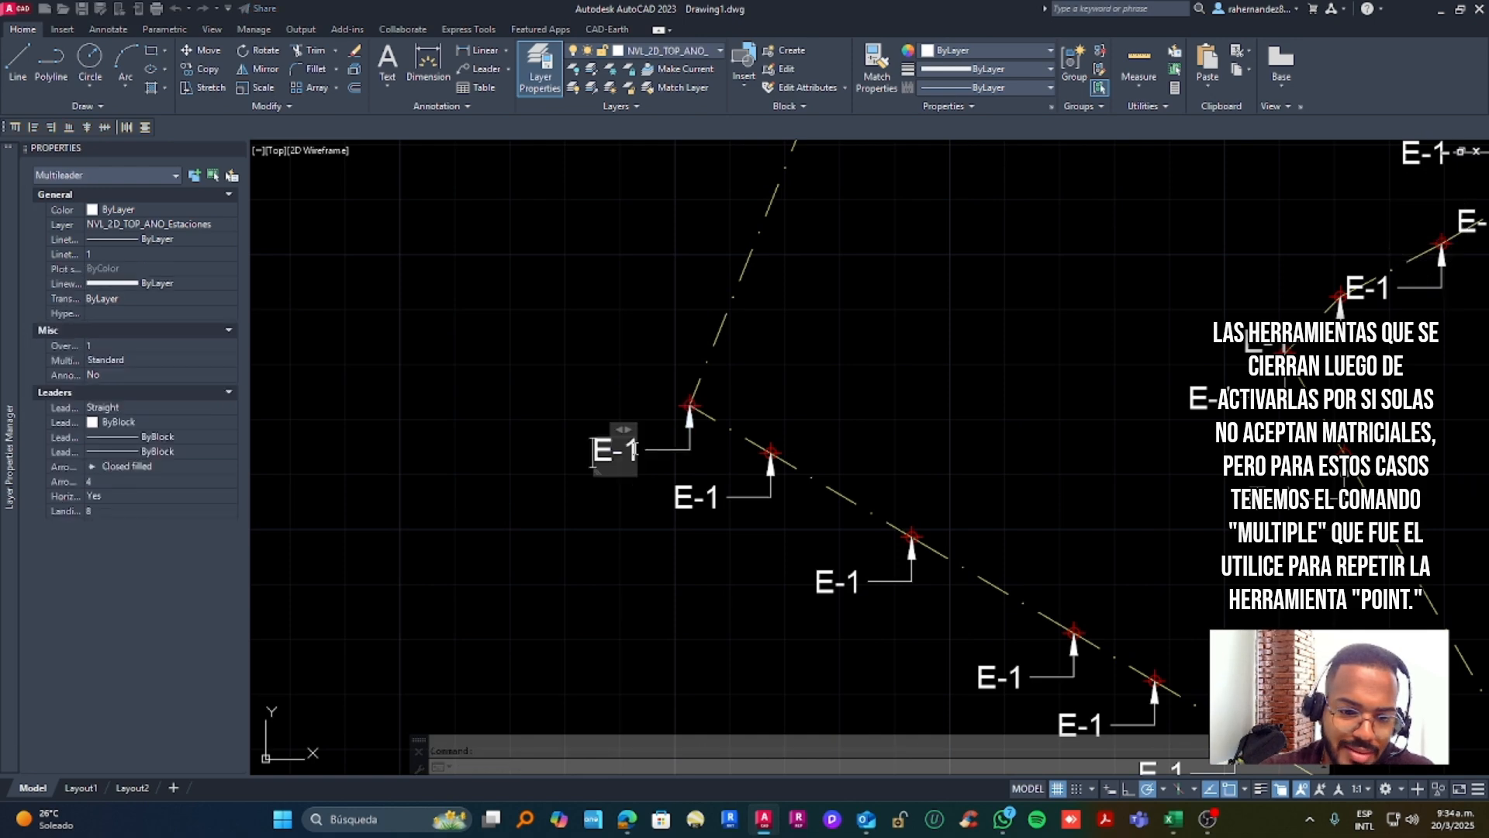
{"action": "key", "text": "Escape"}
{"action": "scroll", "coordinate": [796, 204], "scroll_direction": "up", "scroll_amount": 2}
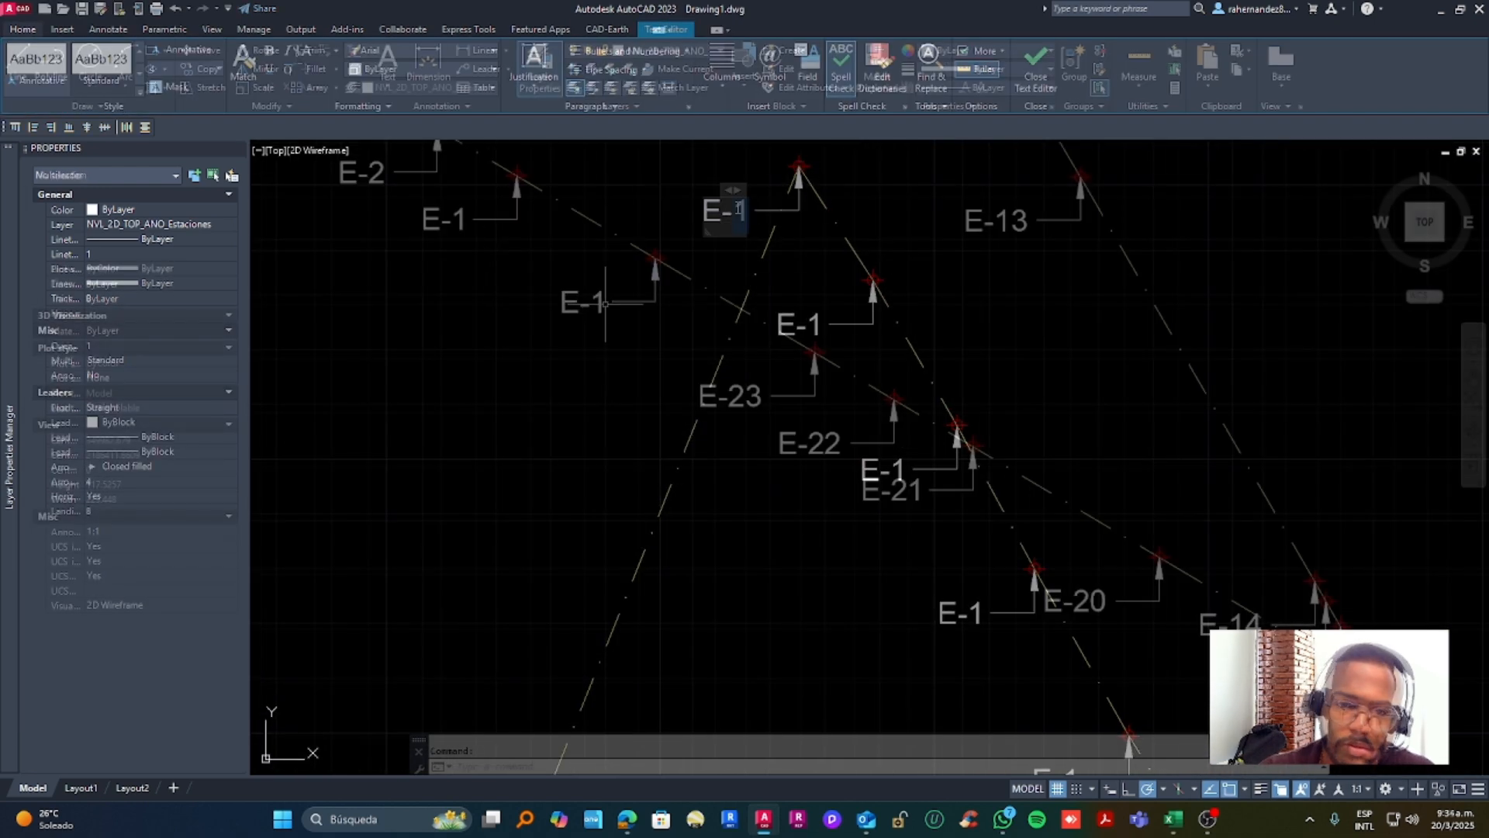
{"action": "double_click", "coordinate": [598, 299]}
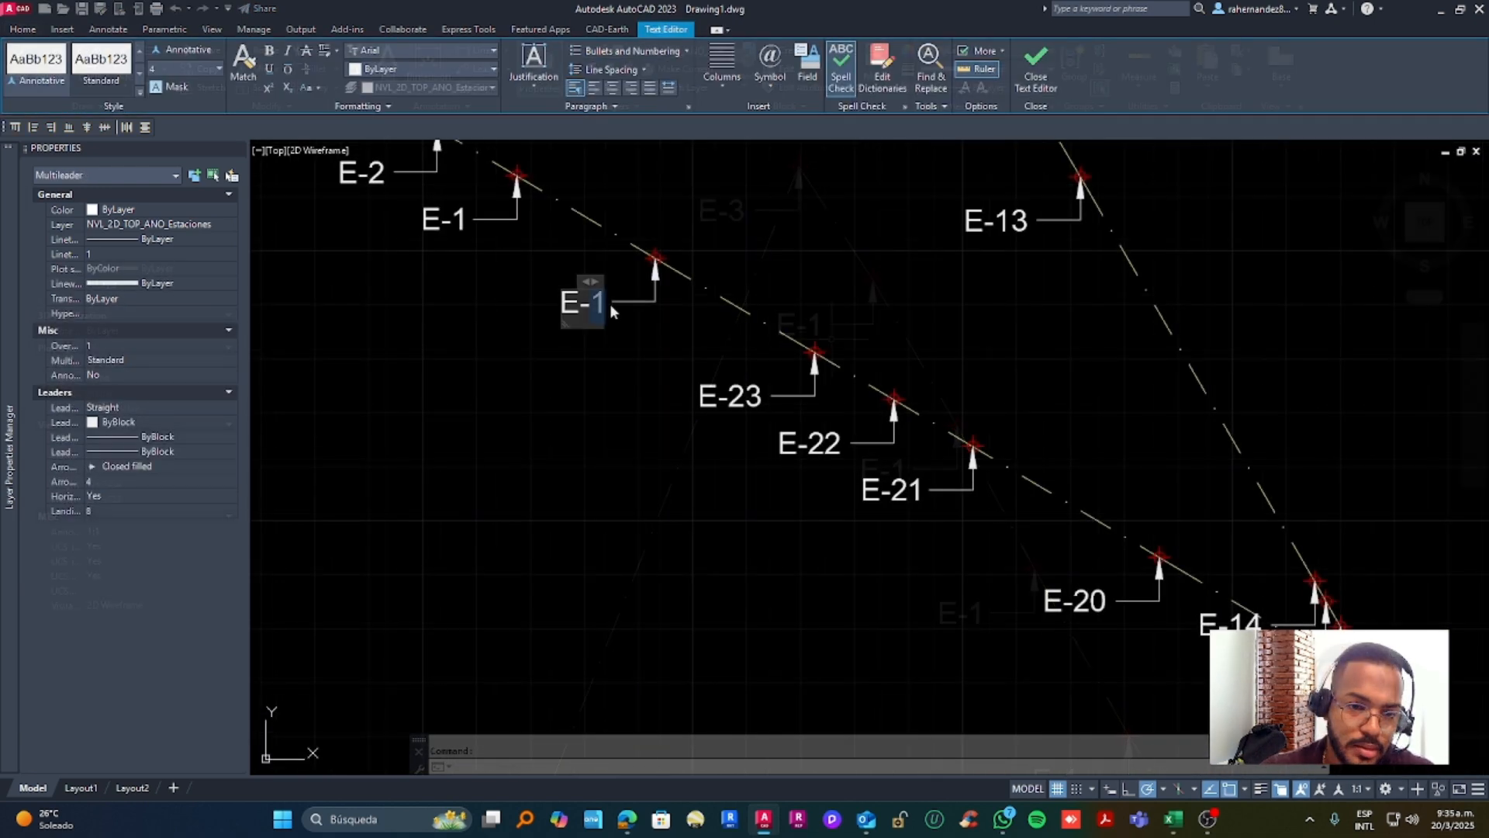
{"action": "type", "text": "24"}
{"action": "middle_click", "coordinate": [800, 468]}
{"action": "middle_click", "coordinate": [799, 468]}
{"action": "scroll", "coordinate": [800, 467], "scroll_direction": "up", "scroll_amount": 2}
Make NVL_2D_TOP_ANO_Dimesiones the current layer and add aligned dimensions outside the boundary for every segment between stations
{"action": "left_click", "coordinate": [708, 51]}
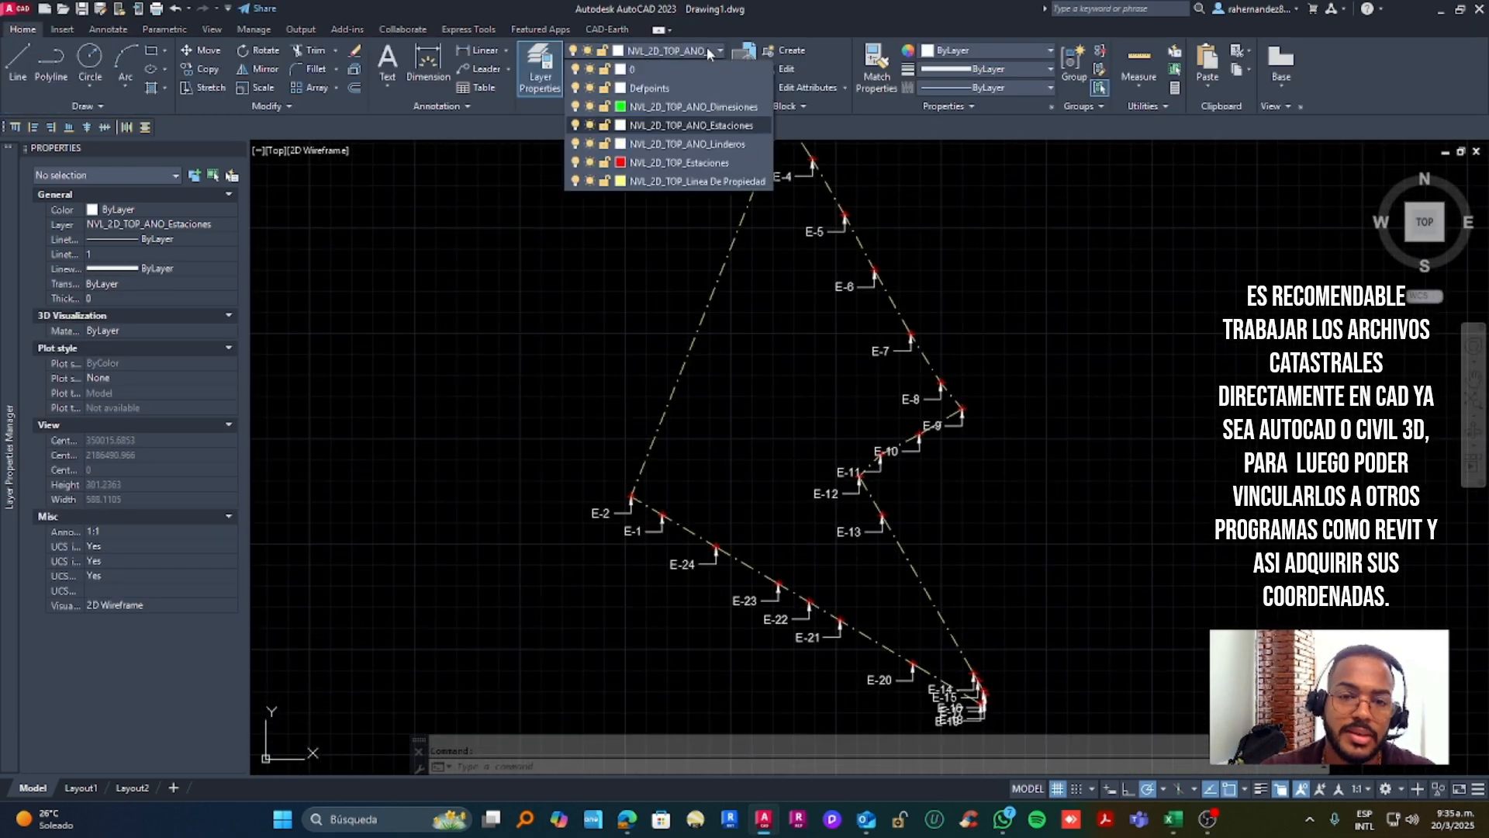
{"action": "left_click", "coordinate": [752, 108]}
{"action": "type", "text": "dim"}
{"action": "key", "text": "Return"}
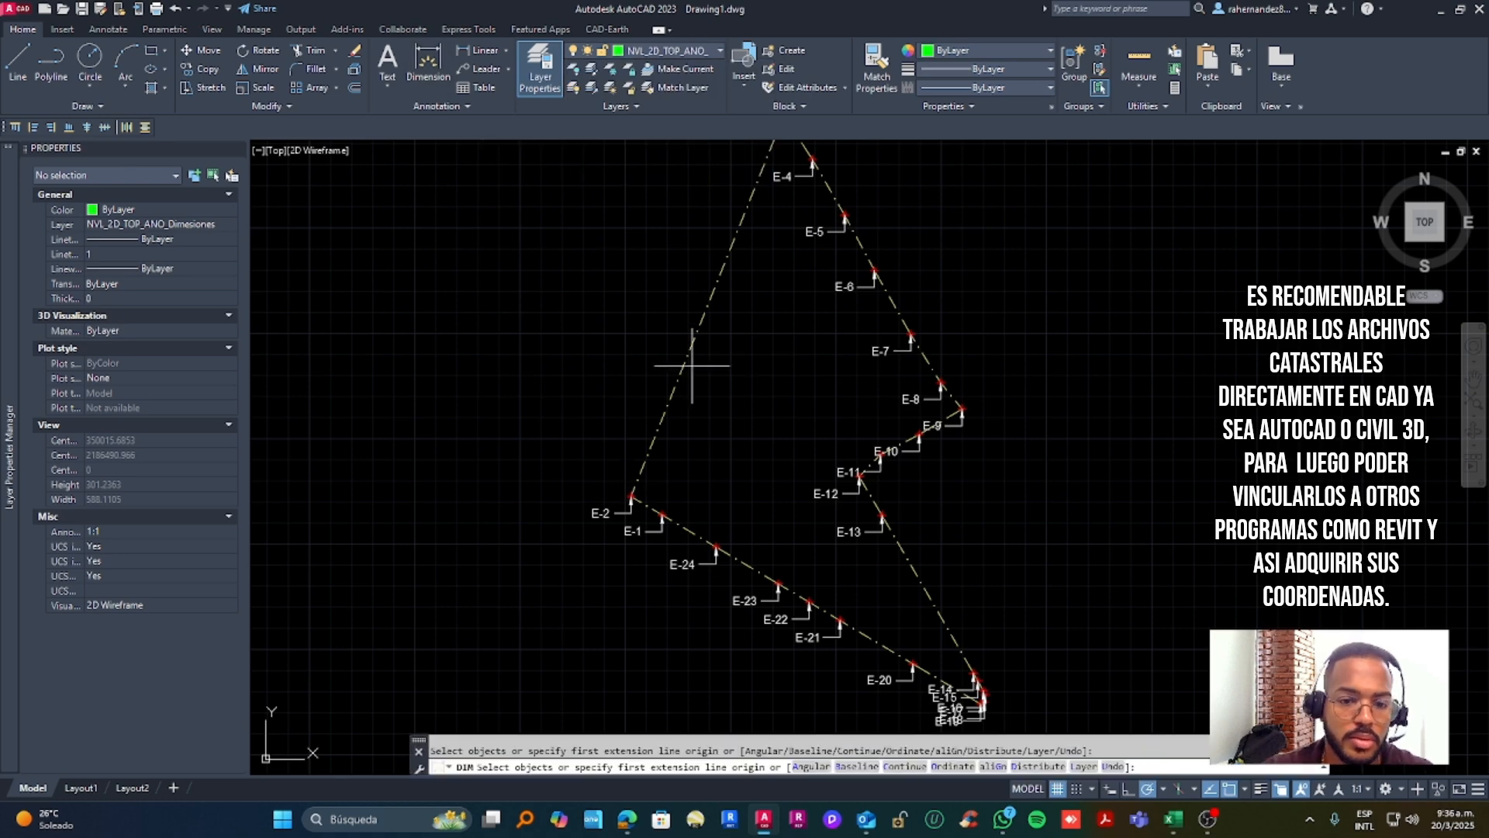
{"action": "left_click", "coordinate": [686, 357]}
{"action": "left_click", "coordinate": [705, 278]}
{"action": "scroll", "coordinate": [798, 206], "scroll_direction": "up", "scroll_amount": 3}
{"action": "left_click", "coordinate": [798, 207]}
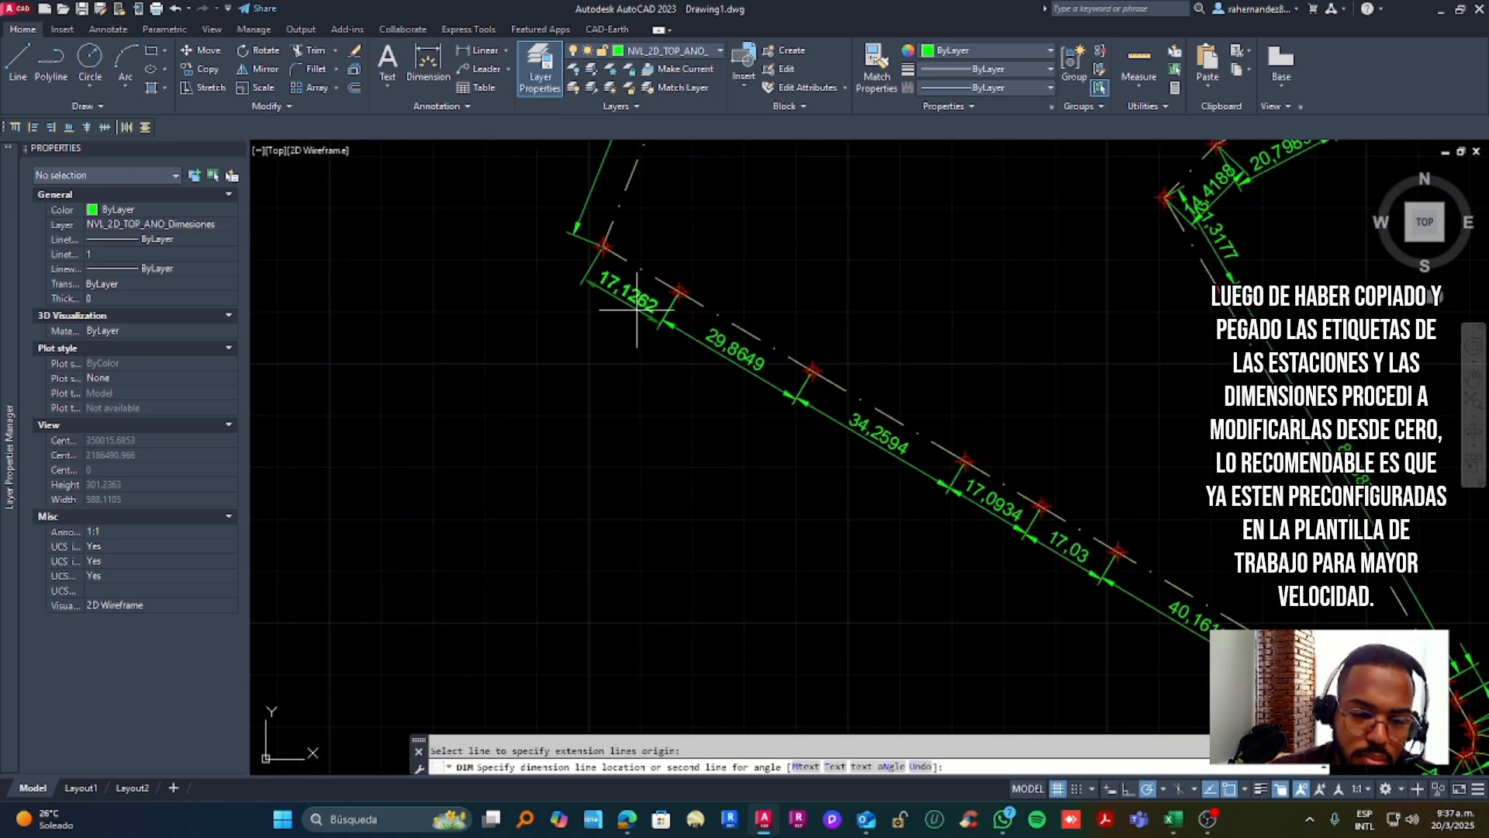
{"action": "scroll", "coordinate": [821, 299], "scroll_direction": "down", "scroll_amount": 3}
{"action": "scroll", "coordinate": [734, 156], "scroll_direction": "up", "scroll_amount": 1}
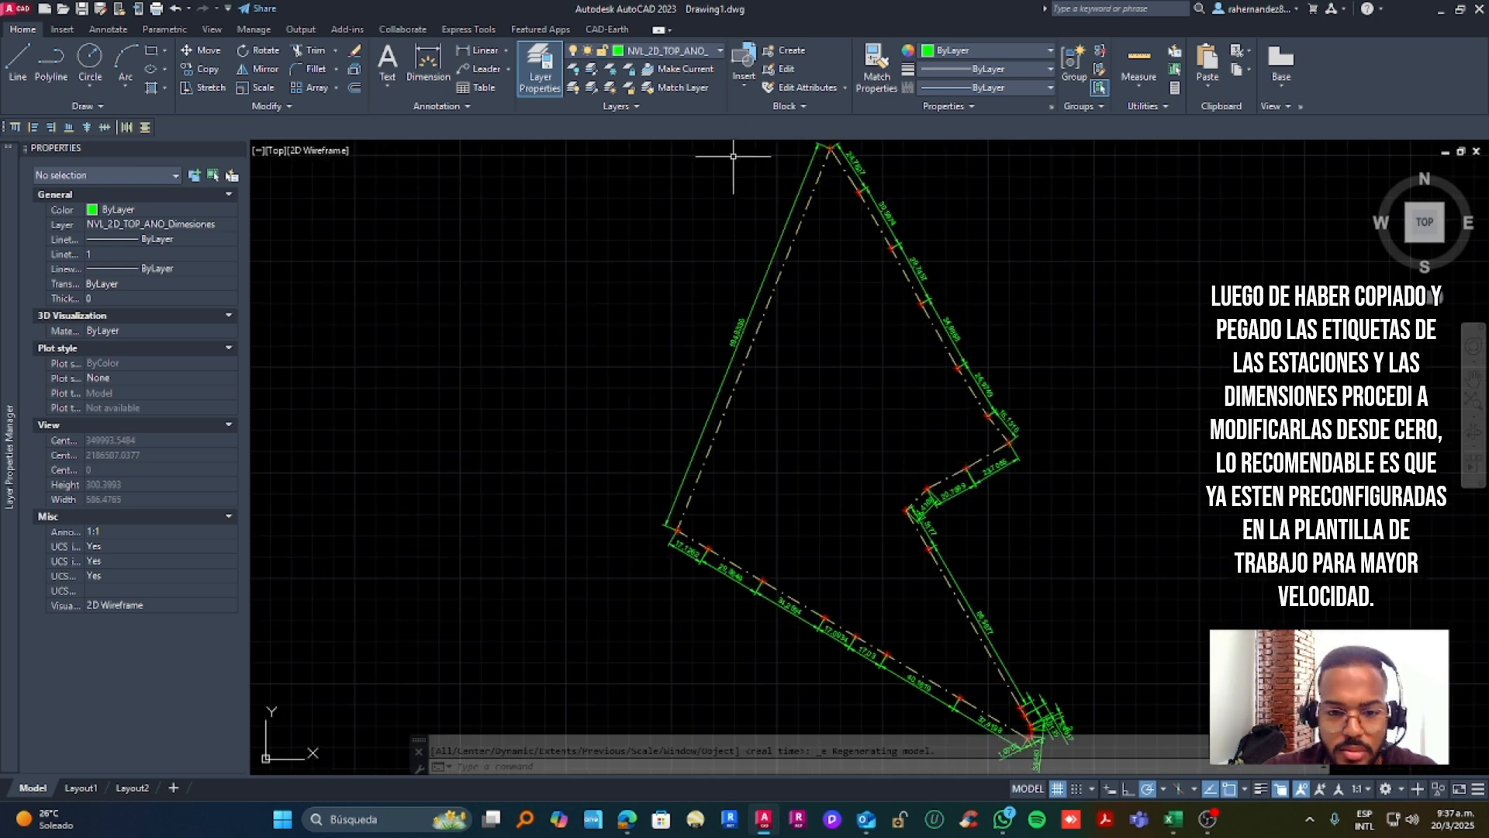
Adjust the freeze states of the Linderos and Estaciones annotation layers, ending with NVL_2D_TOP_ANO_Estaciones frozen
{"action": "left_click", "coordinate": [706, 51]}
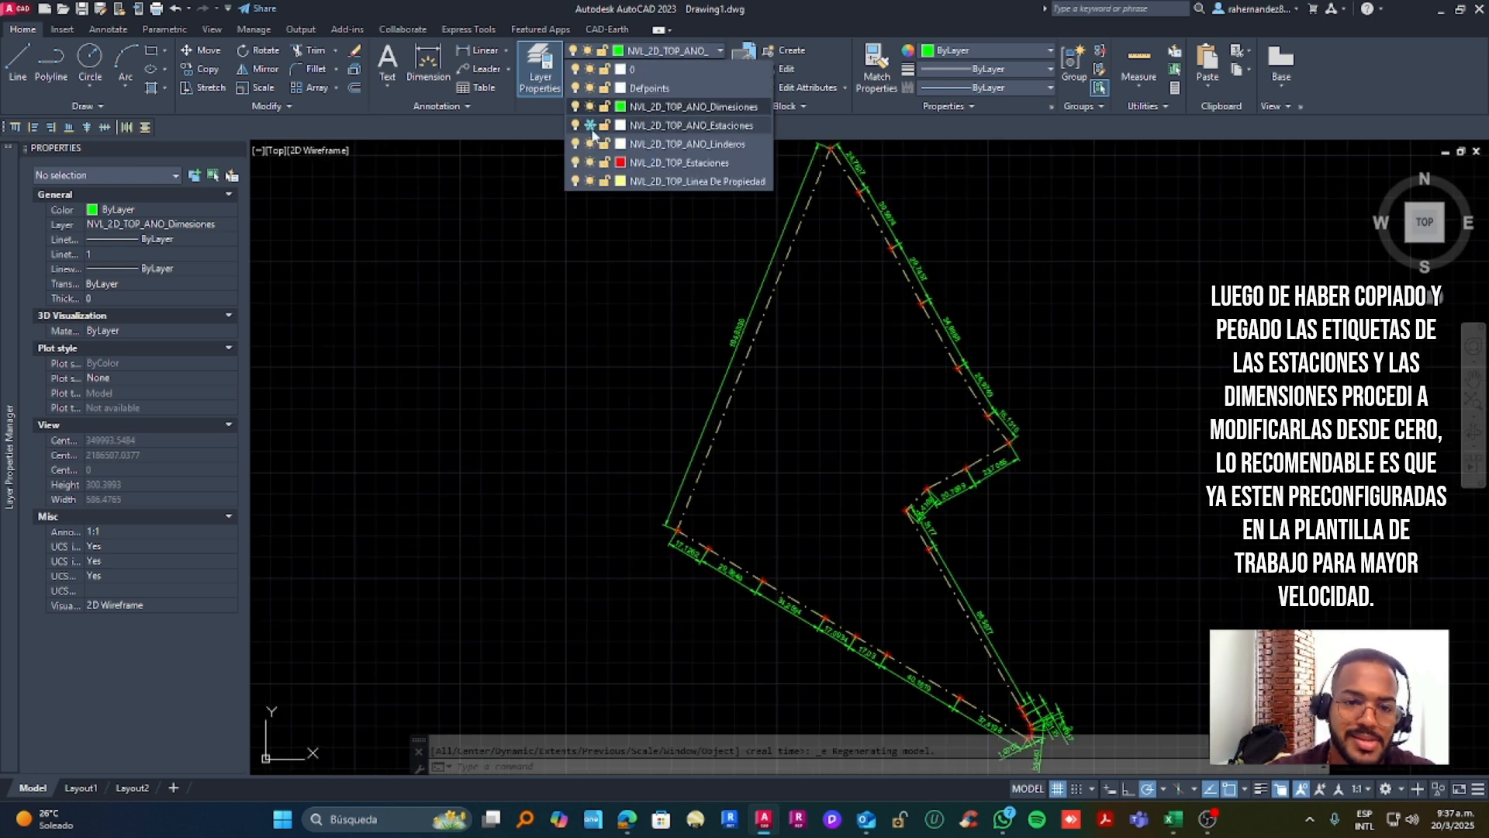
{"action": "left_click", "coordinate": [678, 58]}
{"action": "left_click", "coordinate": [590, 107]}
{"action": "key", "text": "Return"}
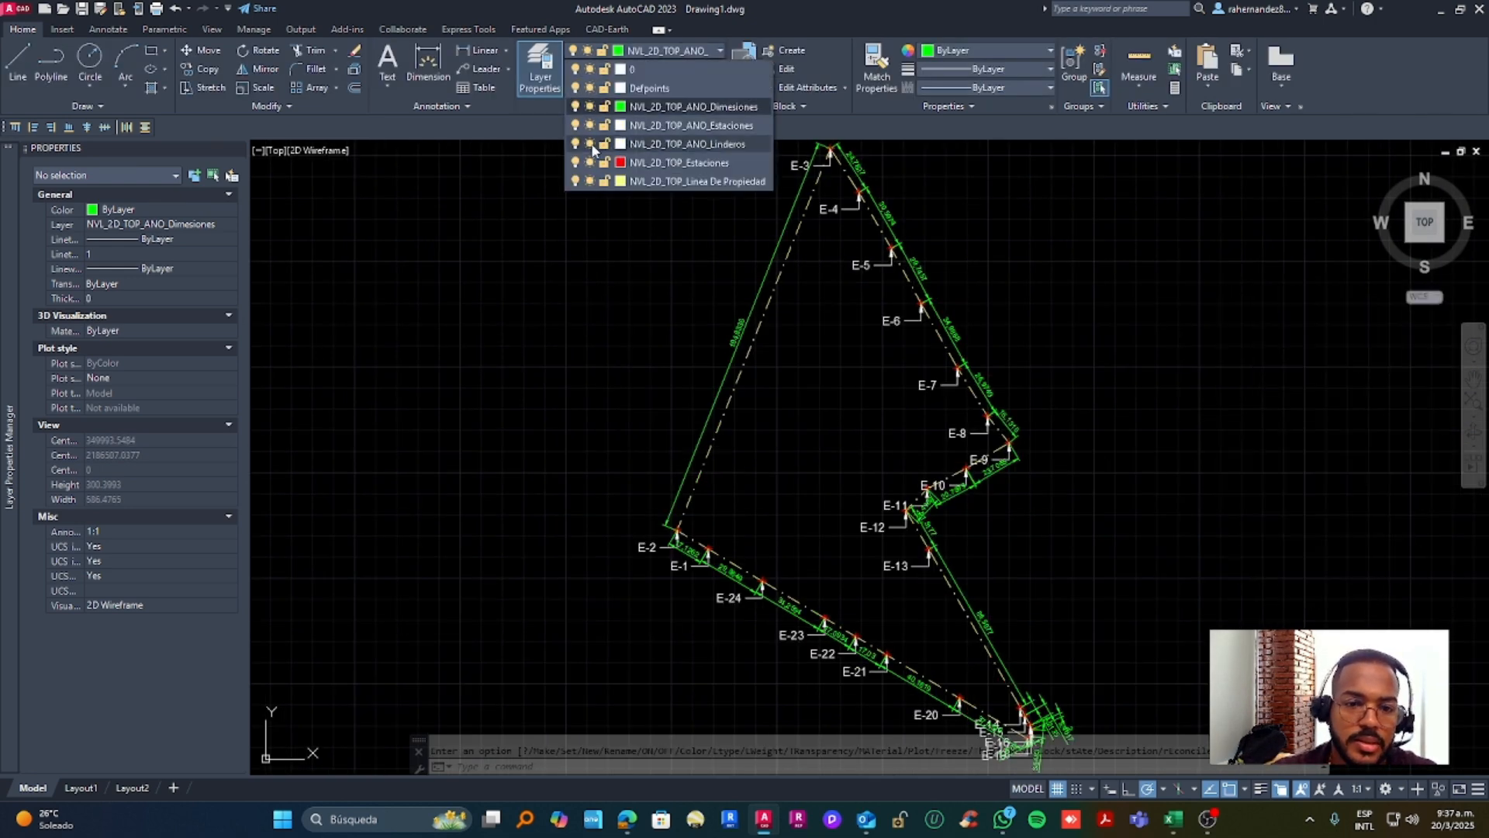
{"action": "left_click", "coordinate": [590, 144]}
{"action": "left_click", "coordinate": [675, 51]}
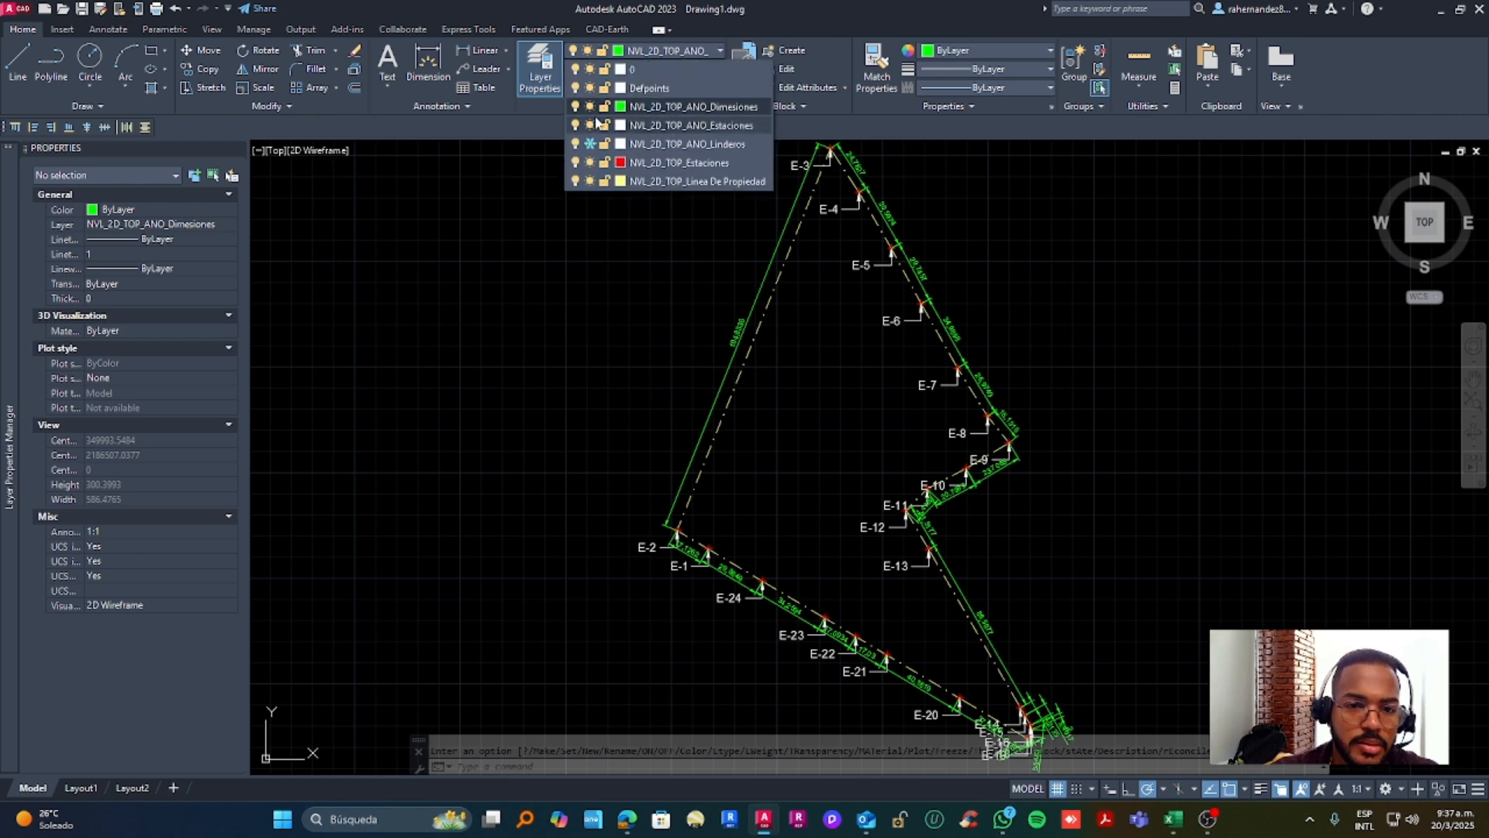
Select a dimension on the northeastern edge and create a dimension style named NVL_Topografia based on the Standard style
{"action": "scroll", "coordinate": [871, 213], "scroll_direction": "up", "scroll_amount": 2}
{"action": "left_click", "coordinate": [863, 326]}
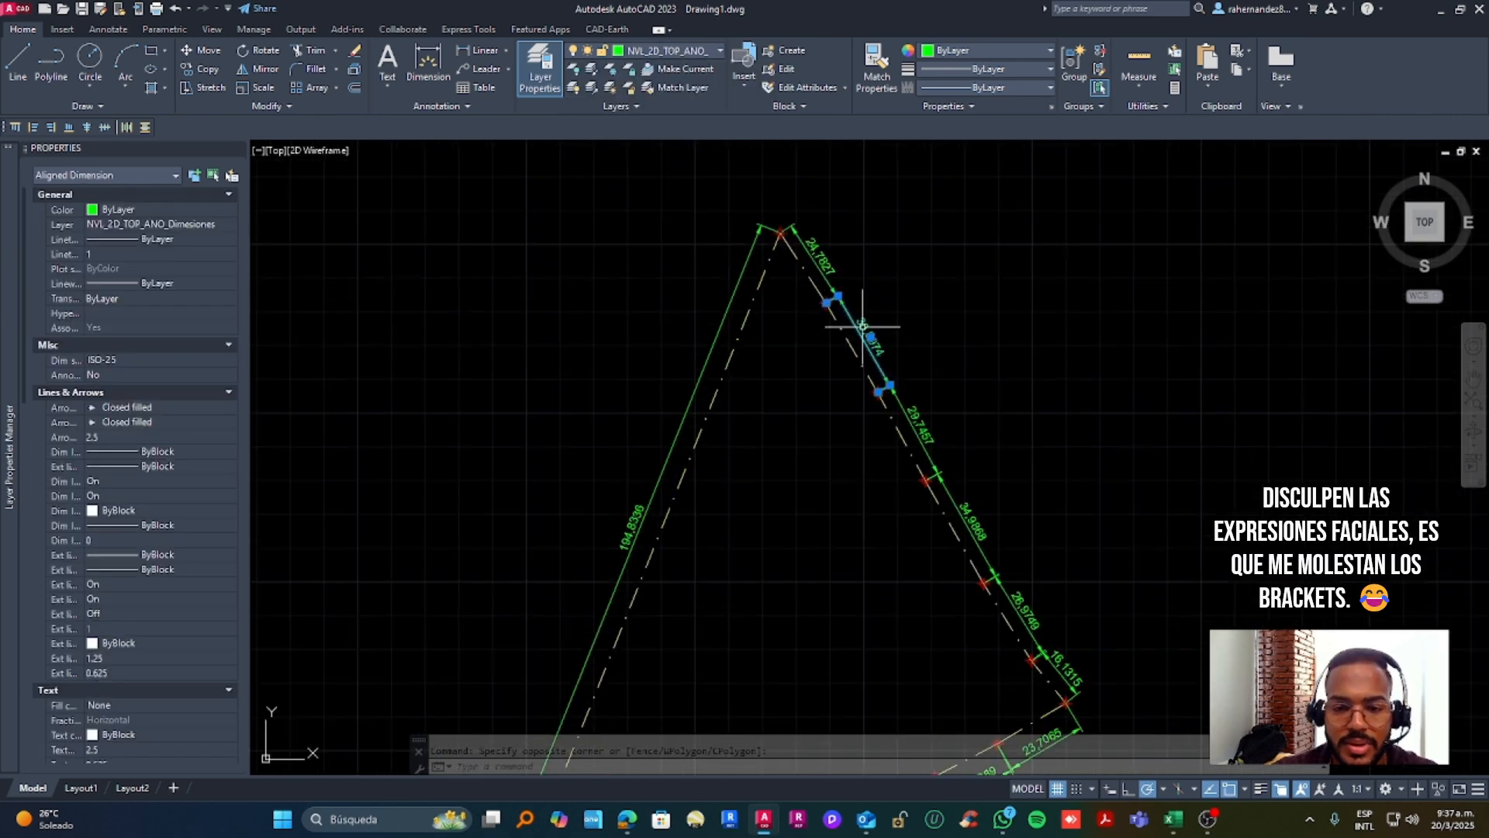
{"action": "scroll", "coordinate": [863, 326], "scroll_direction": "up", "scroll_amount": 3}
{"action": "left_click", "coordinate": [439, 106]}
{"action": "left_click", "coordinate": [465, 142]}
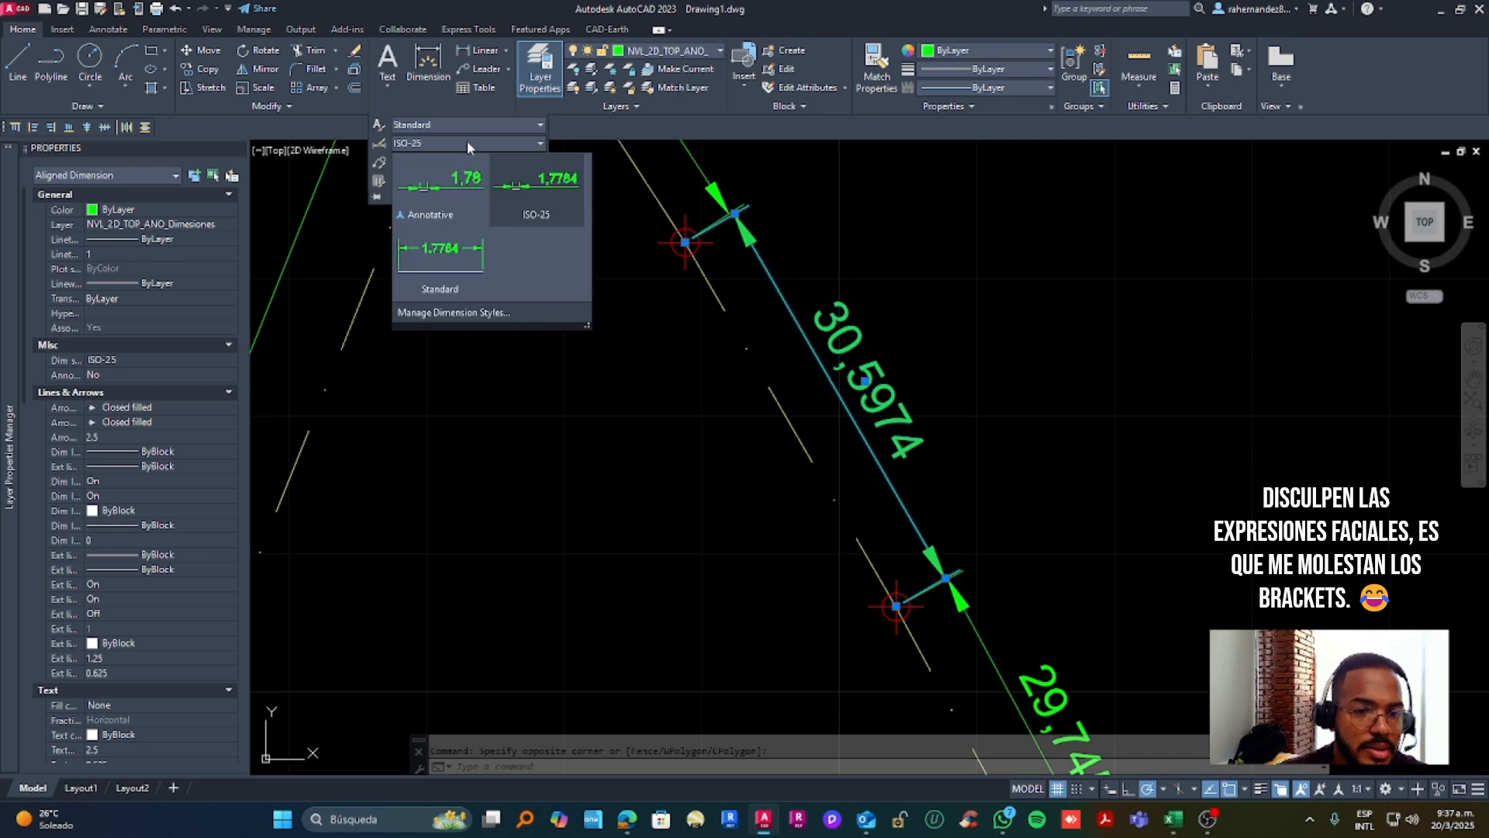
{"action": "left_click", "coordinate": [453, 311]}
{"action": "left_click", "coordinate": [907, 349]}
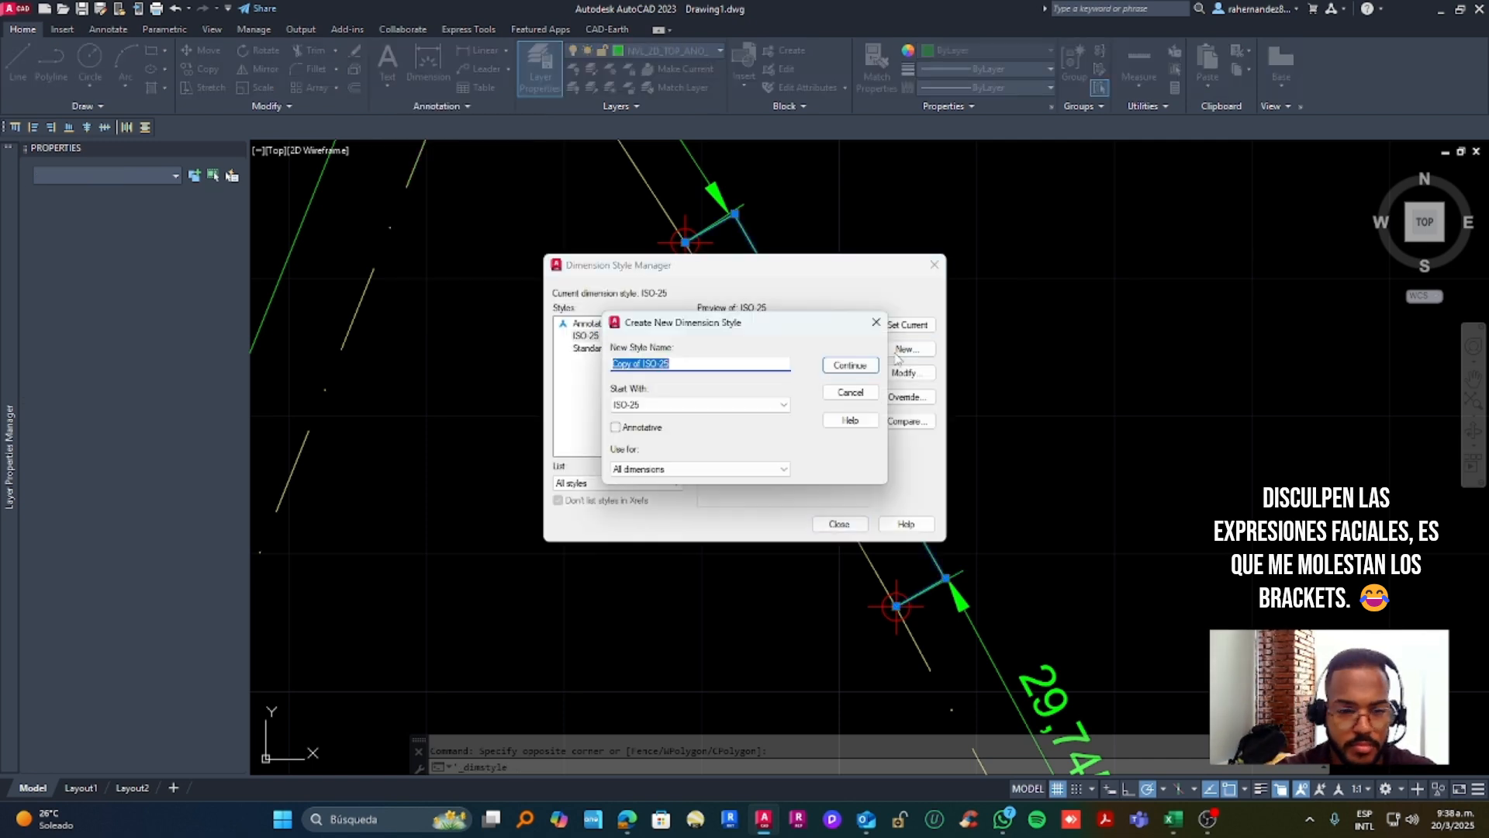
{"action": "type", "text": "NVL_Topografia"}
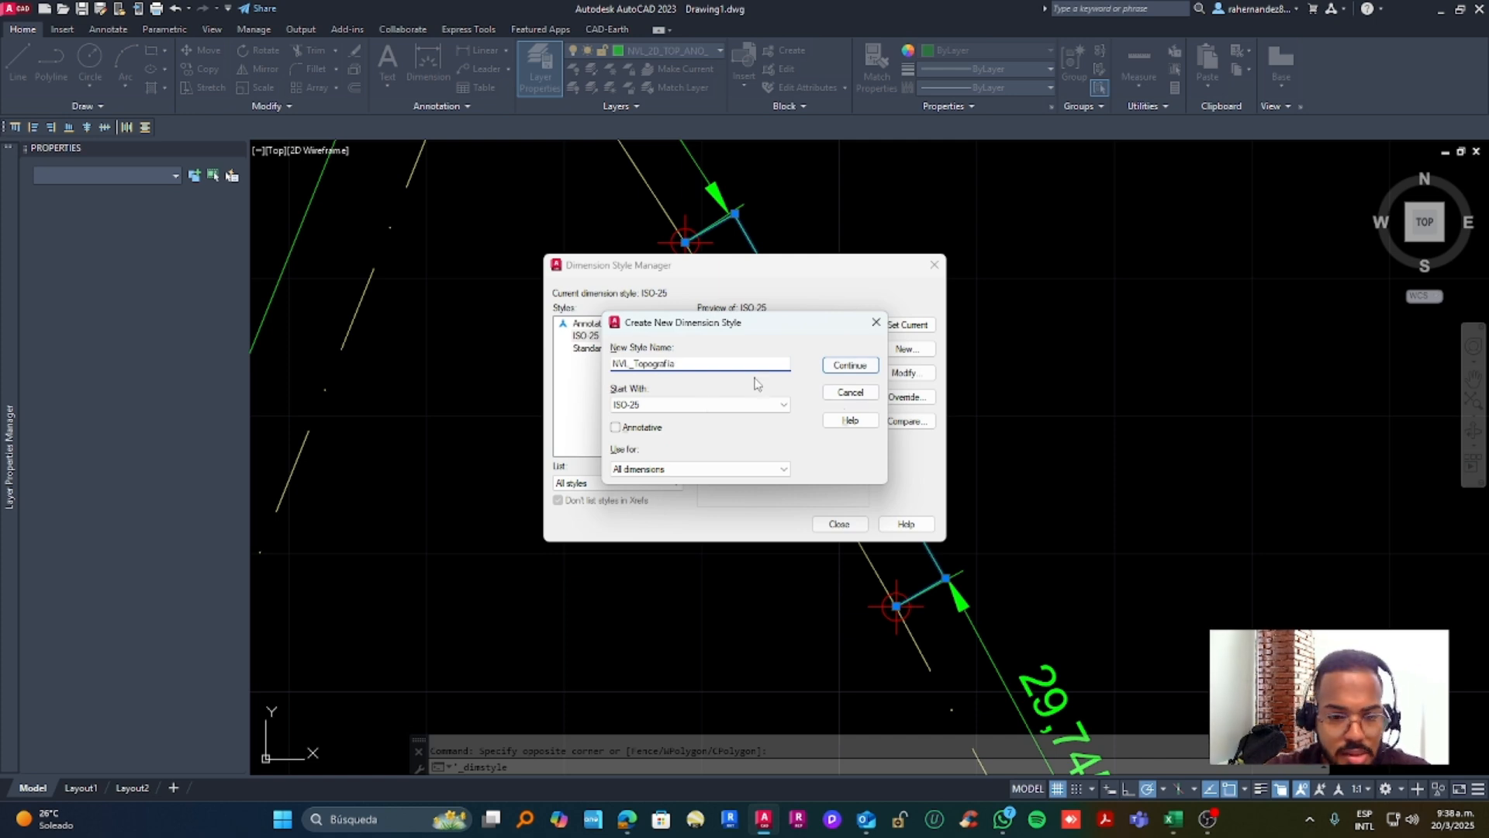
{"action": "left_click", "coordinate": [782, 404]}
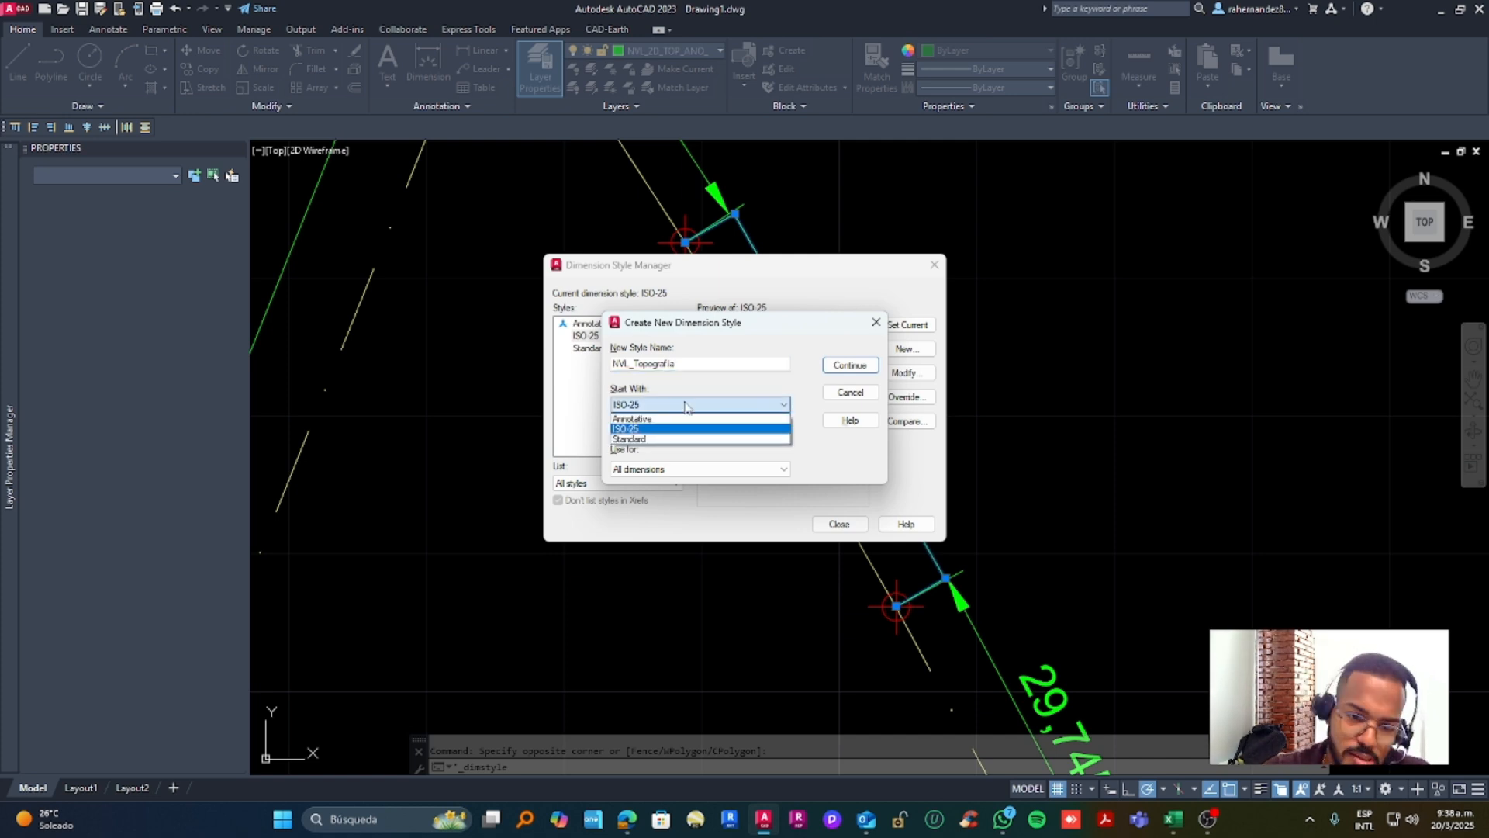
{"action": "left_click", "coordinate": [698, 426]}
{"action": "left_click", "coordinate": [850, 364]}
Set both dimension arrowheads of NVL_Topografia to Dot and the leader arrowhead to Origin indicator
{"action": "left_click", "coordinate": [633, 284]}
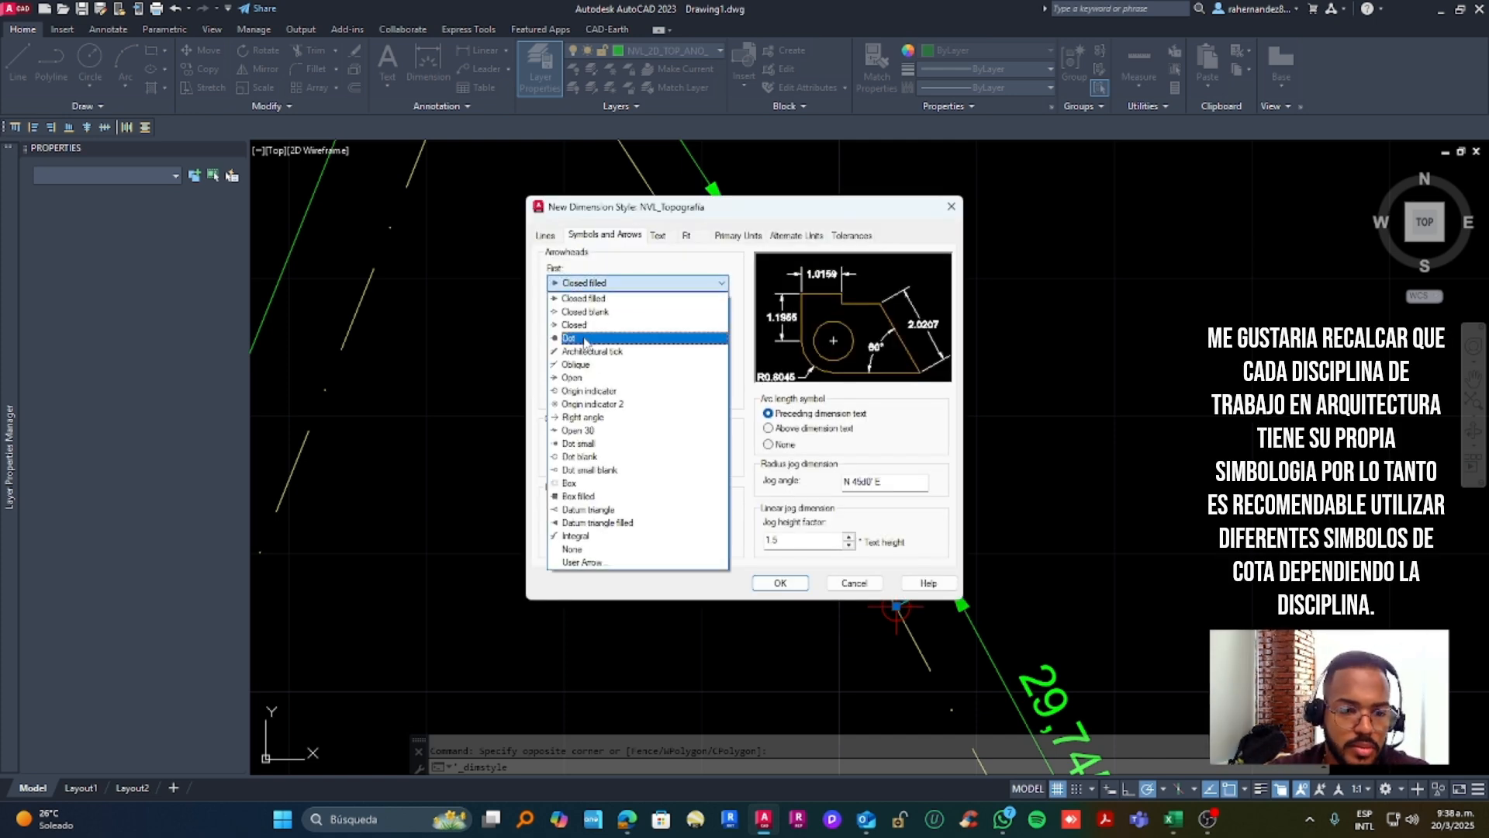
{"action": "left_click", "coordinate": [618, 332]}
{"action": "left_click", "coordinate": [608, 354]}
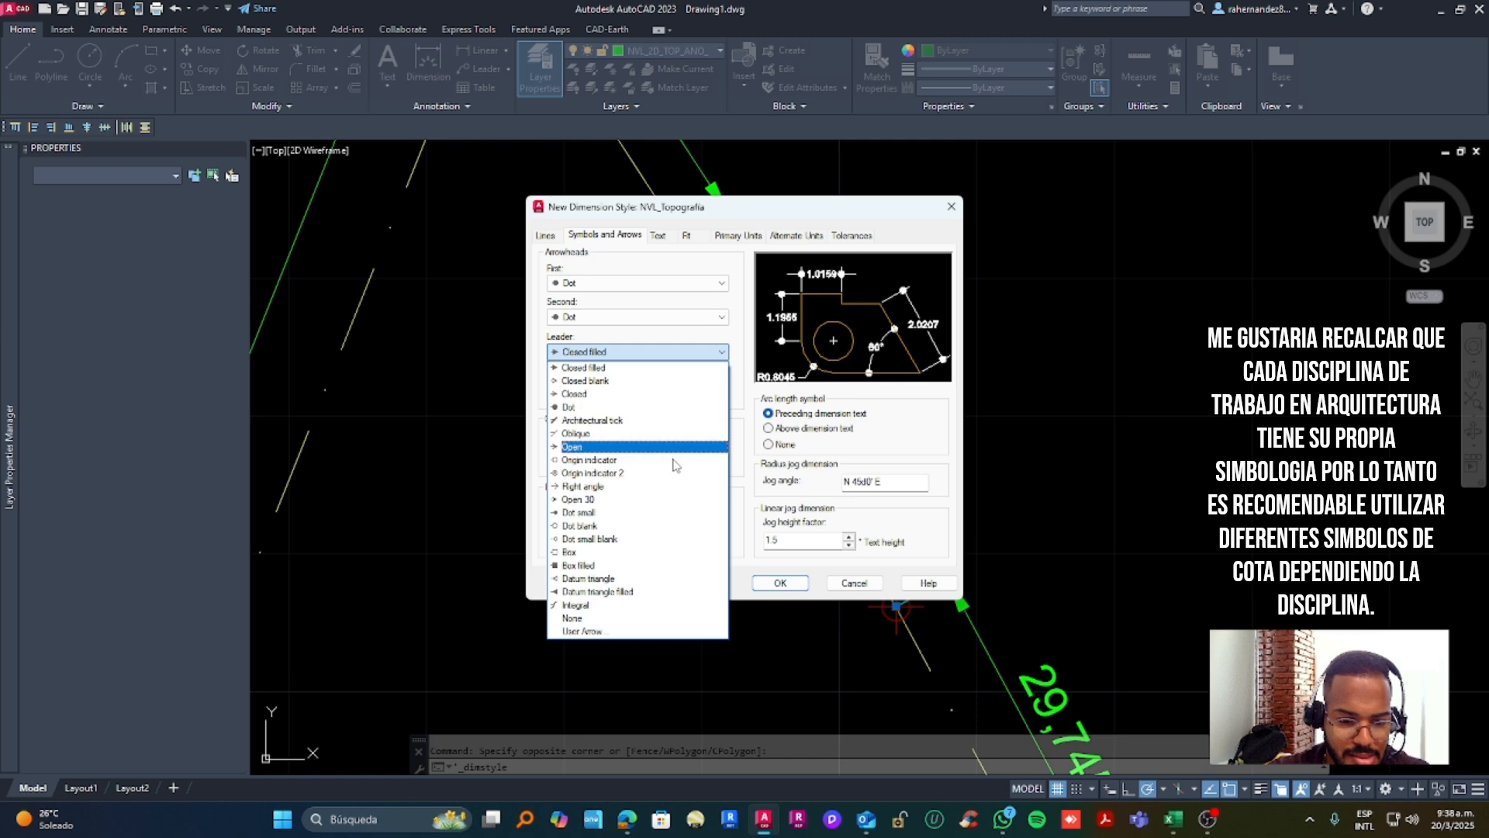
{"action": "left_click", "coordinate": [596, 471]}
{"action": "left_click", "coordinate": [549, 236]}
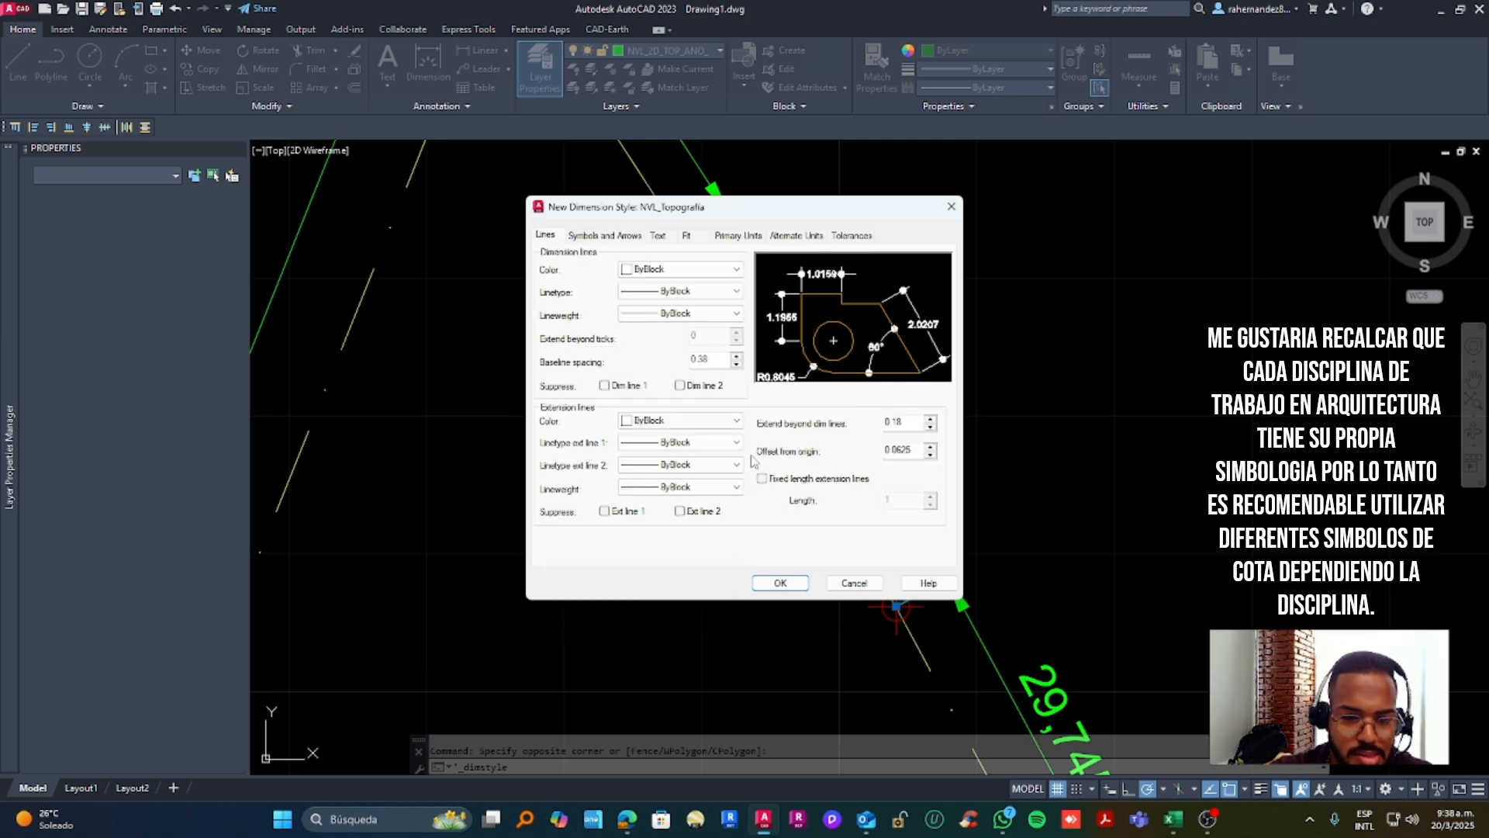
Change the Standard text style's font to Century Gothic and align the dimension text with the dimension line
{"action": "left_click", "coordinate": [658, 236]}
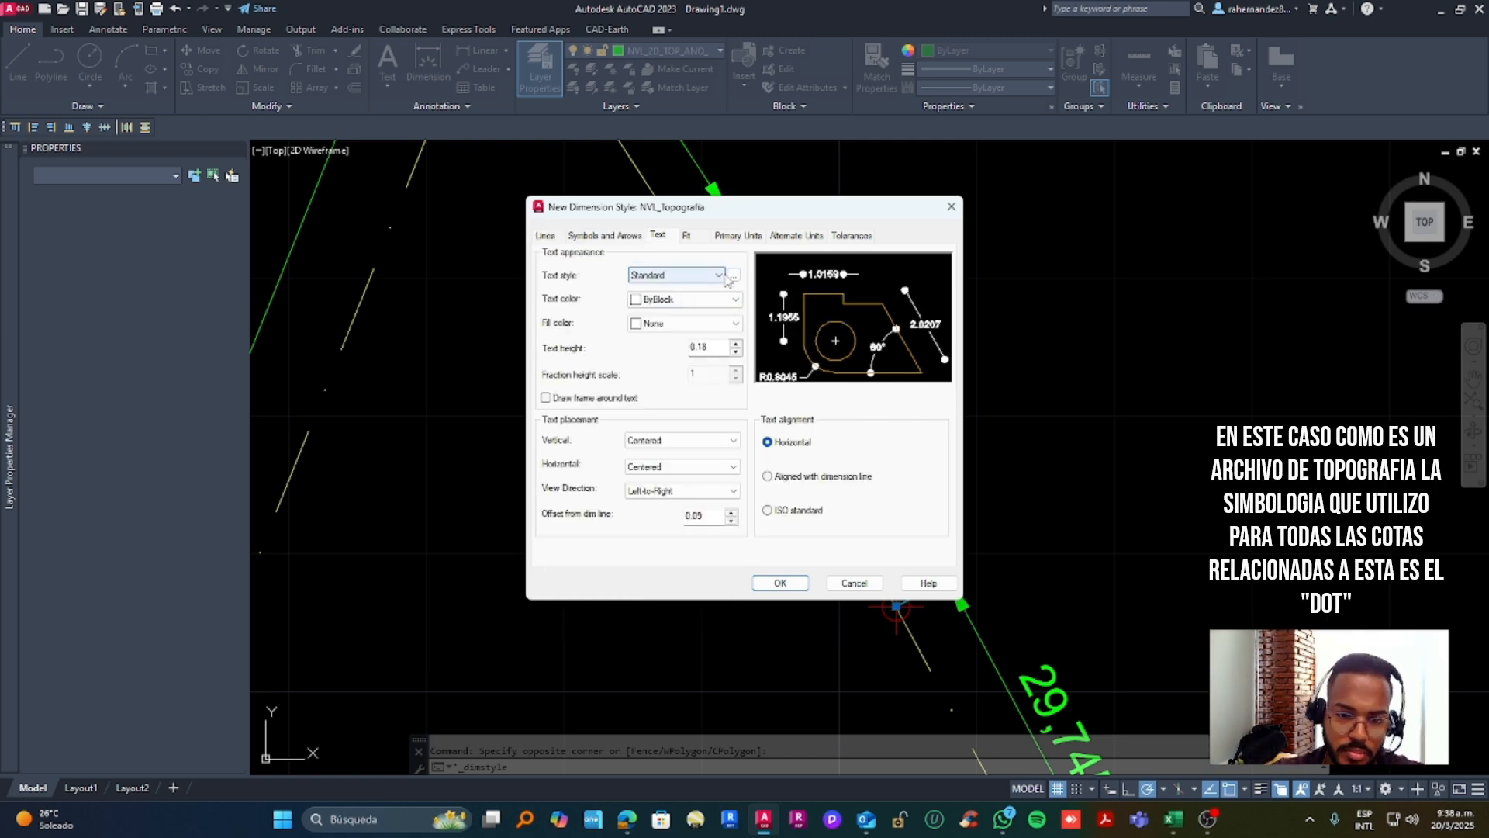
{"action": "left_click", "coordinate": [731, 269]}
{"action": "left_click", "coordinate": [750, 333]}
{"action": "key", "text": "c"}
{"action": "left_click", "coordinate": [723, 671]}
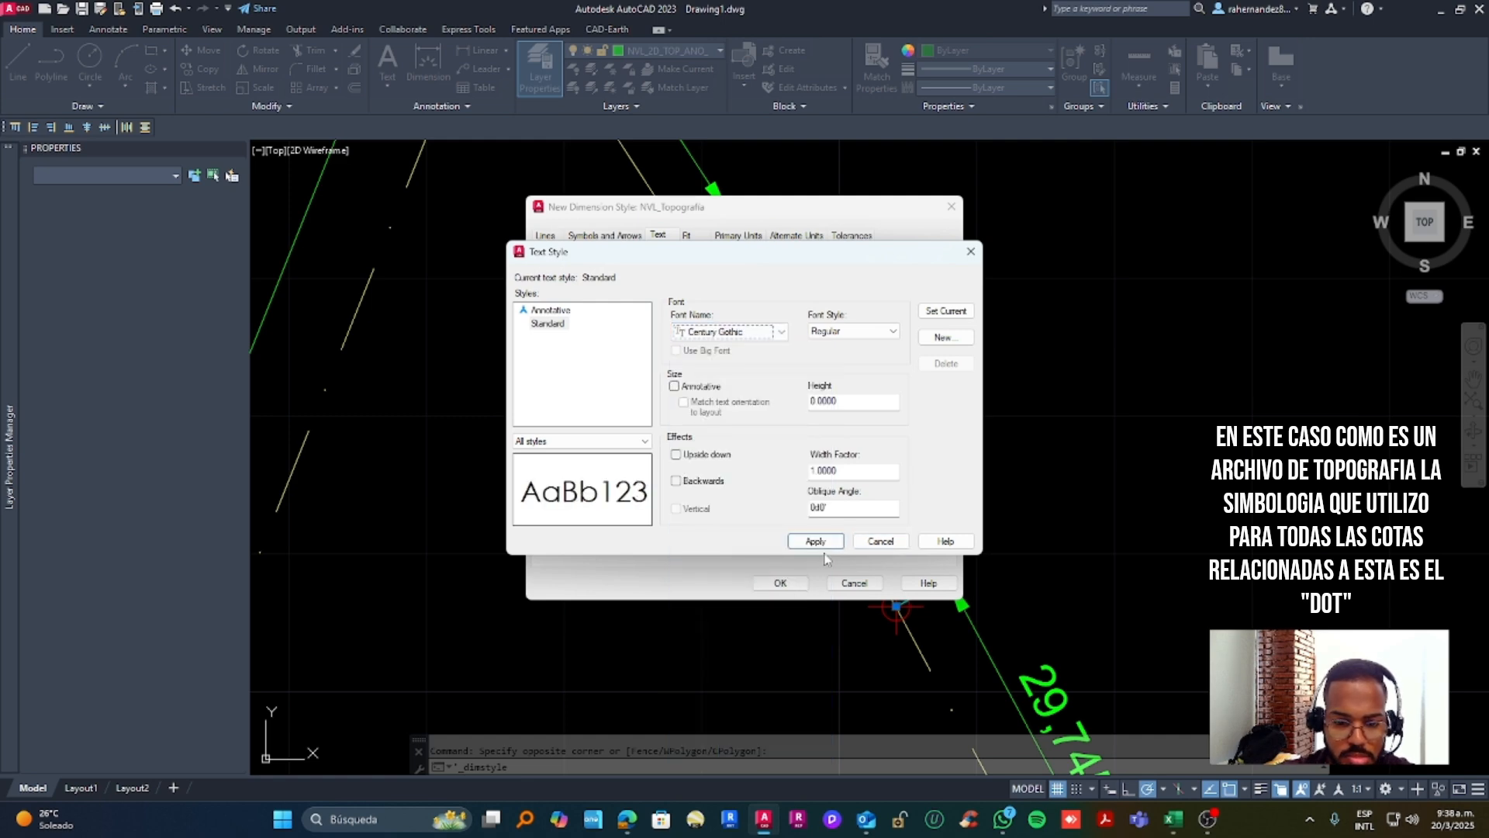
{"action": "left_click", "coordinate": [820, 543]}
{"action": "left_click", "coordinate": [880, 543]}
{"action": "left_click", "coordinate": [767, 475]}
Set the primary units precision to 0.00 and add the suffix m
{"action": "left_click", "coordinate": [739, 235]}
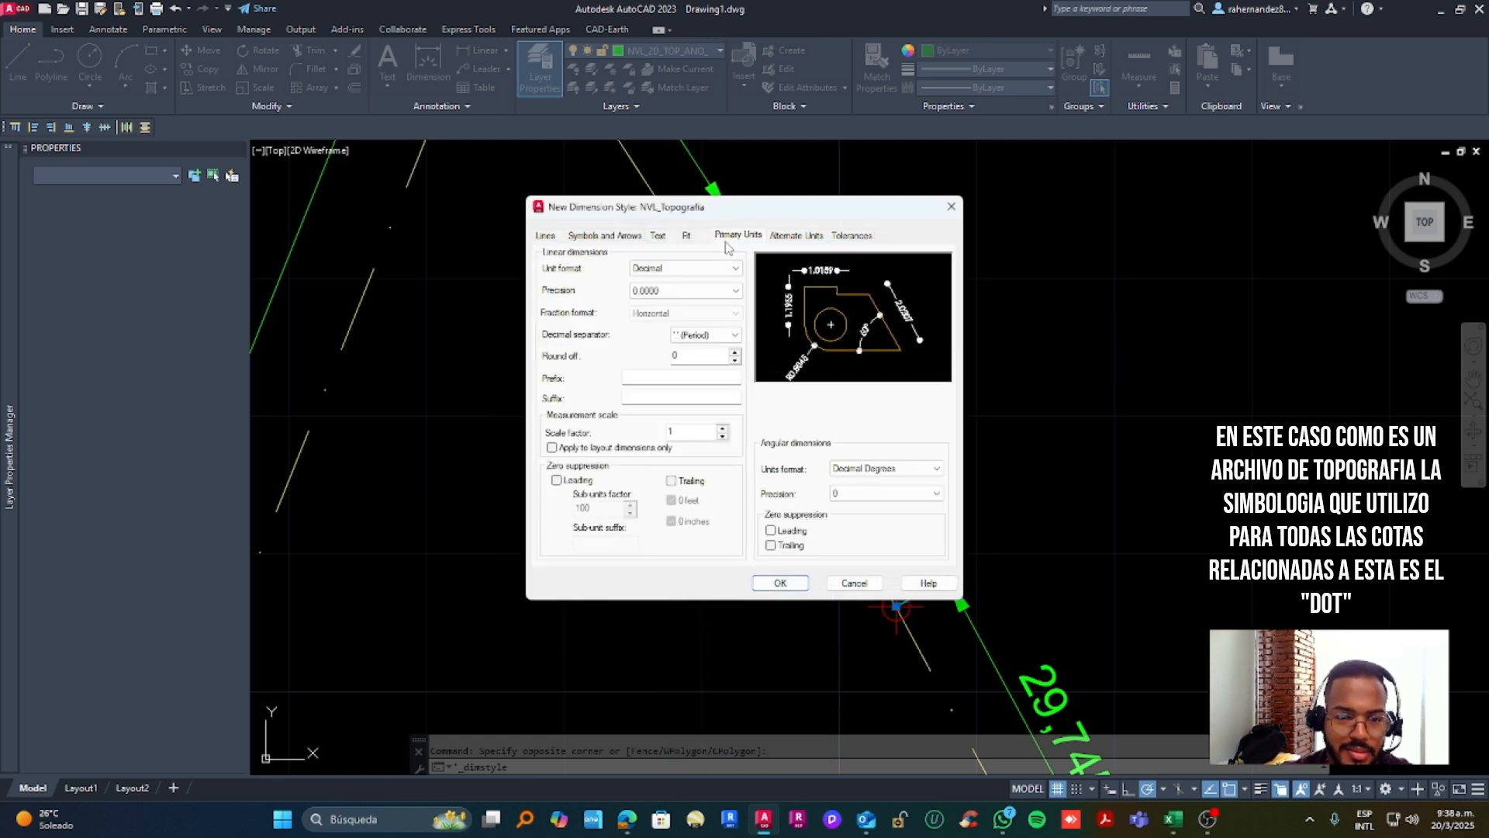
{"action": "left_click", "coordinate": [685, 290]}
{"action": "left_click", "coordinate": [660, 324]}
{"action": "left_click", "coordinate": [642, 396]}
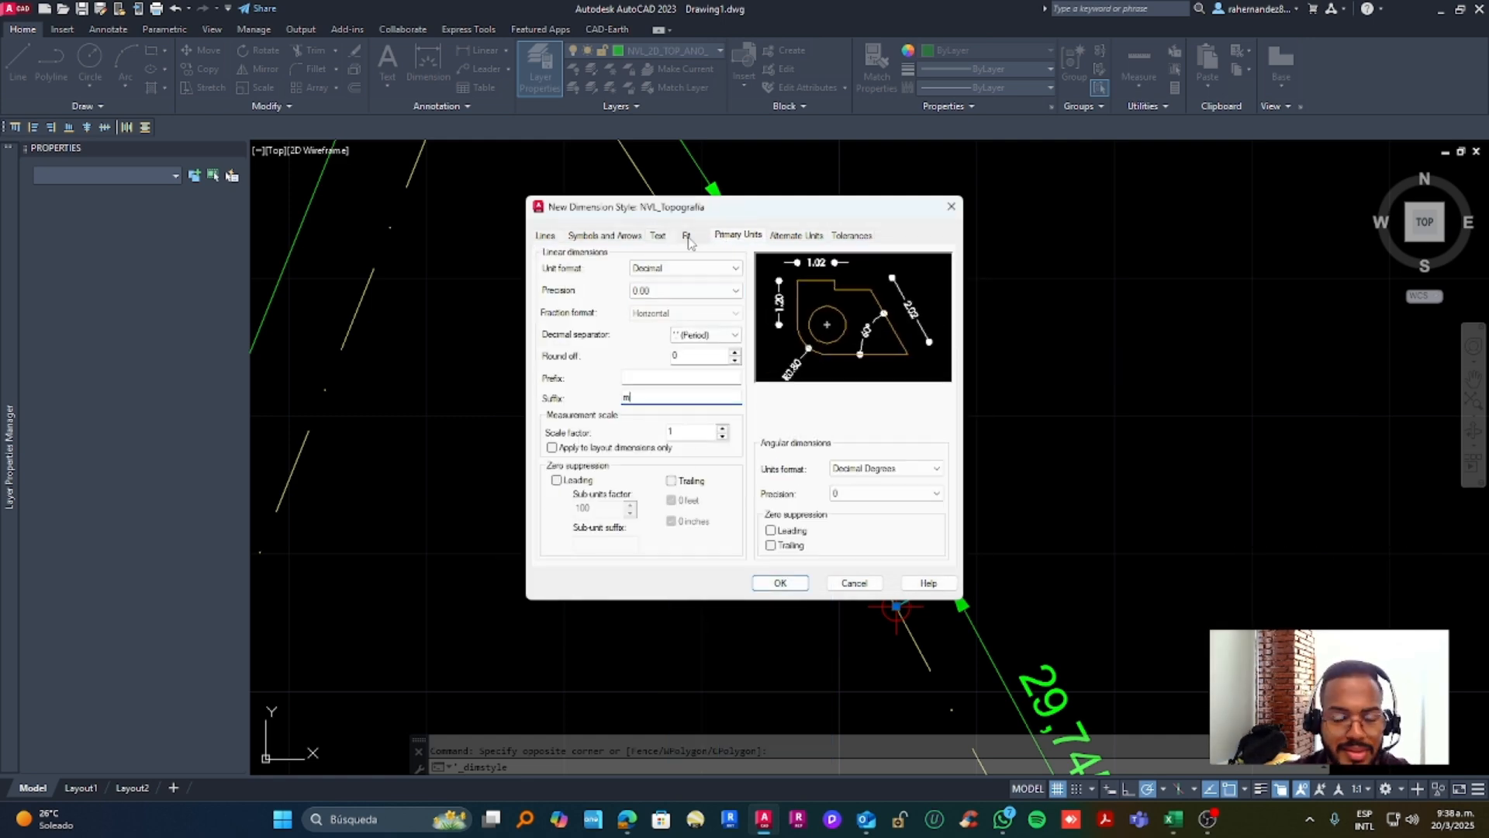
Set the text height and arrow size to 0.2, then save the NVL_Topografia style and close the style manager
{"action": "left_click", "coordinate": [658, 235]}
{"action": "type", "text": "0.2"}
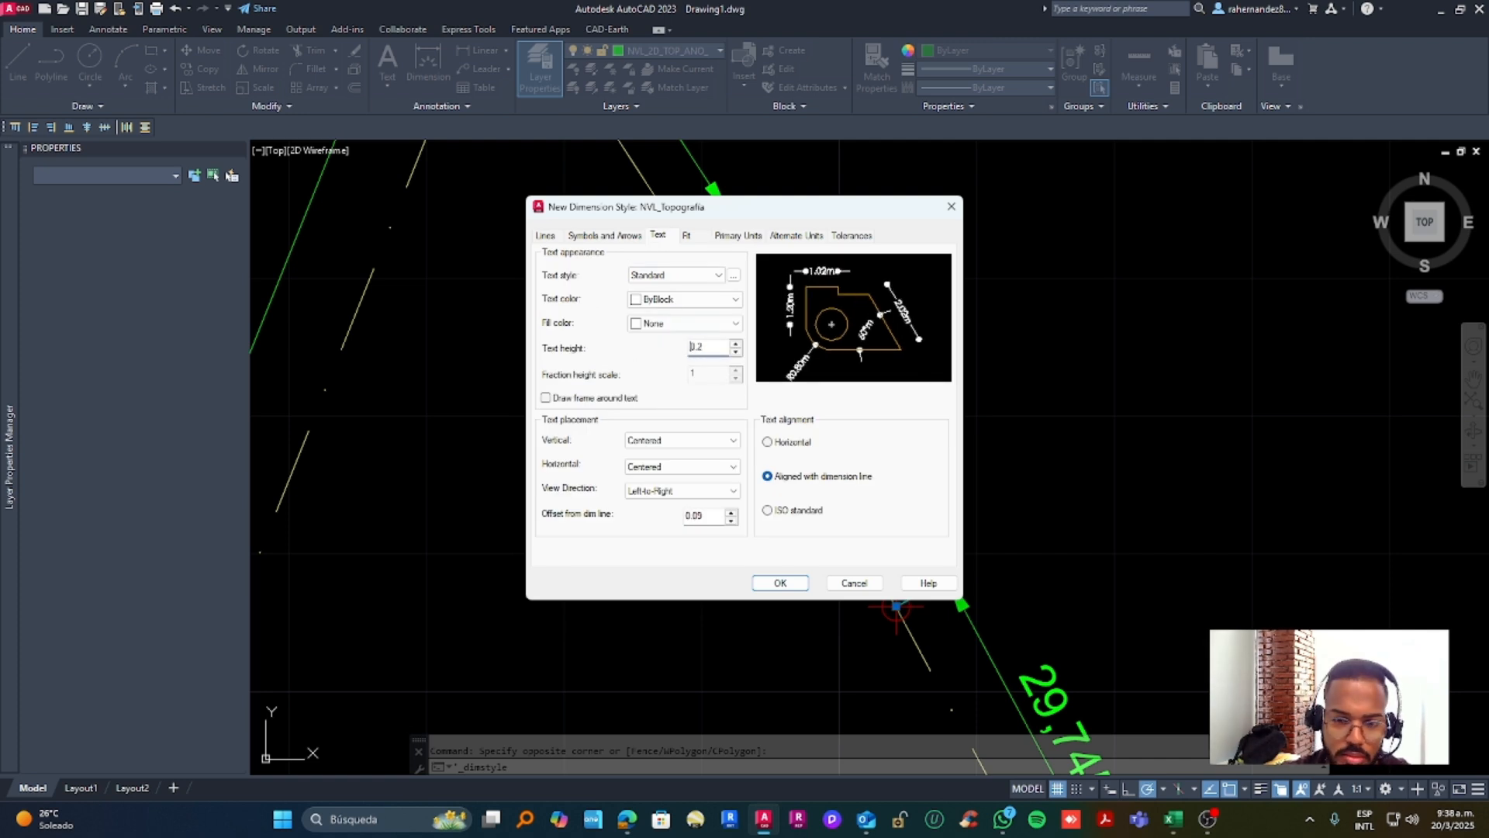
{"action": "left_click", "coordinate": [605, 235]}
{"action": "type", "text": "0.2"}
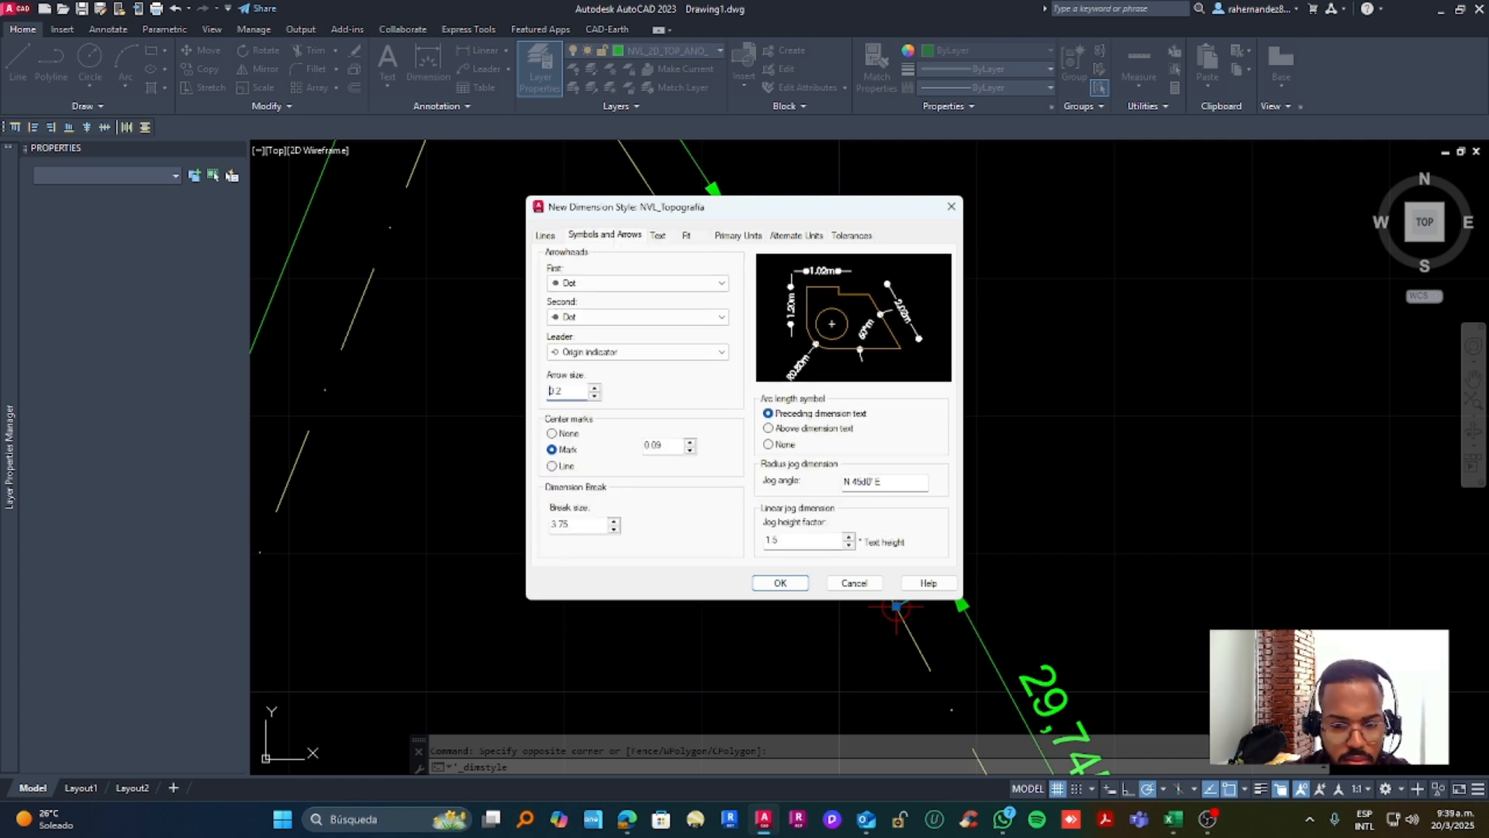
{"action": "left_click", "coordinate": [781, 583]}
{"action": "left_click", "coordinate": [856, 530]}
{"action": "key", "text": "Escape"}
Select all the aligned boundary dimensions as similar objects and apply the NVL_Topografia dimension style to them
{"action": "middle_click_drag", "start_coordinate": [874, 350], "coordinate": [927, 622]}
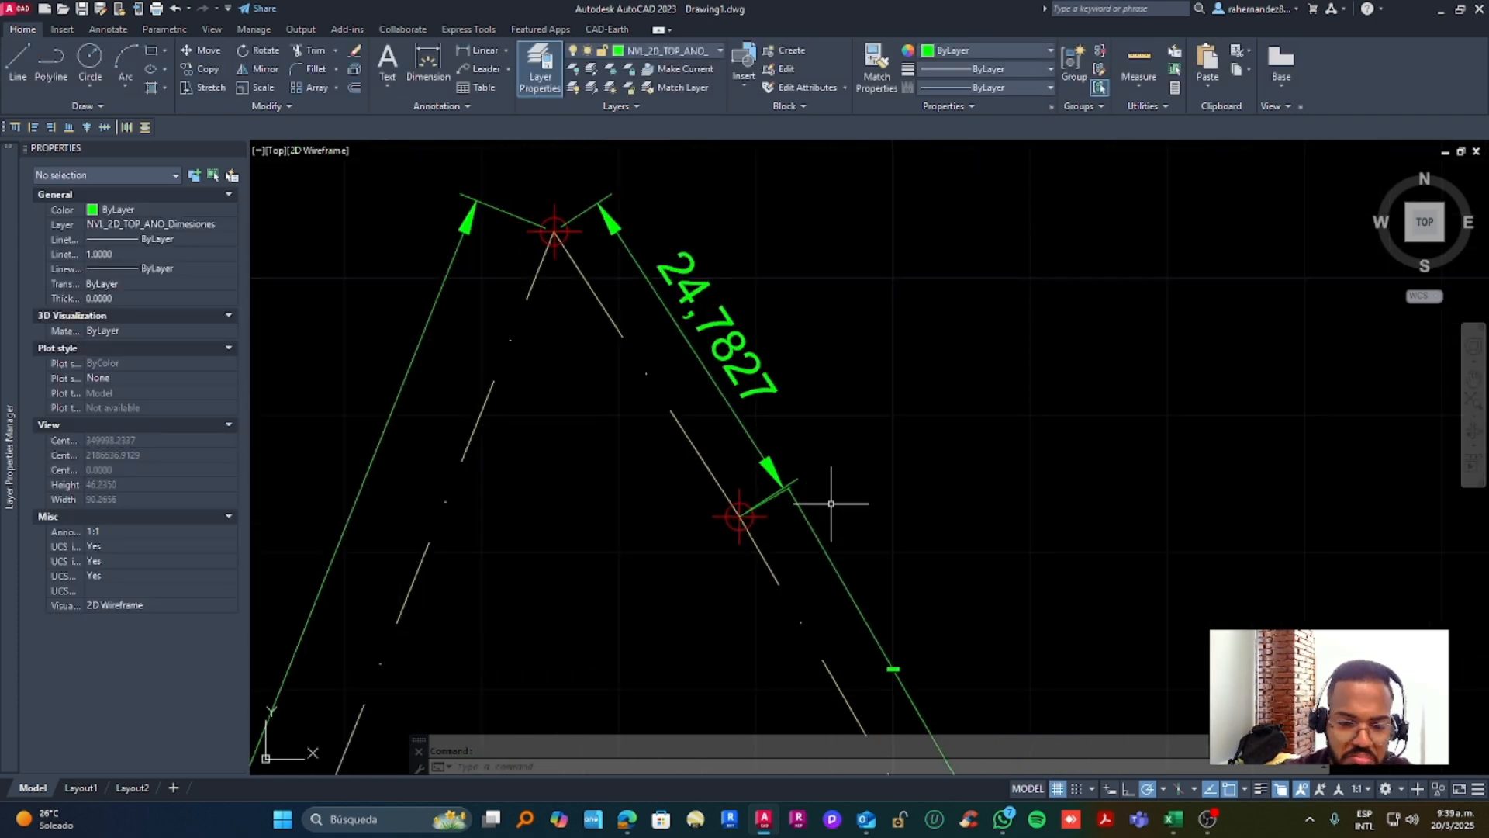
{"action": "left_click", "coordinate": [803, 411]}
{"action": "left_click", "coordinate": [717, 333]}
{"action": "left_click", "coordinate": [609, 107]}
{"action": "middle_click_drag", "start_coordinate": [868, 443], "coordinate": [857, 393]}
{"action": "right_click", "coordinate": [813, 320]}
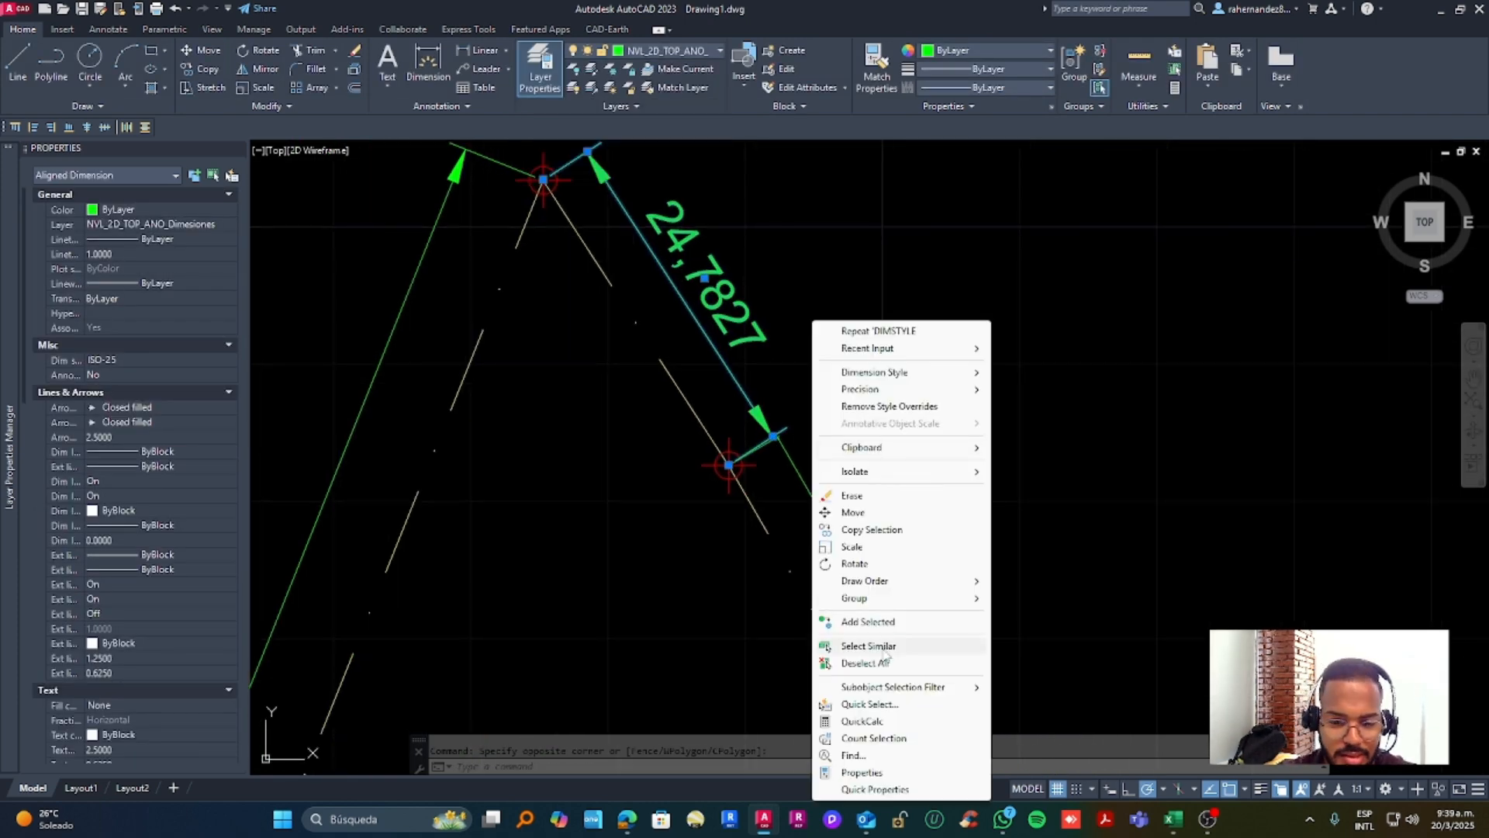
{"action": "left_click", "coordinate": [867, 645]}
{"action": "left_click", "coordinate": [441, 106]}
{"action": "left_click", "coordinate": [432, 144]}
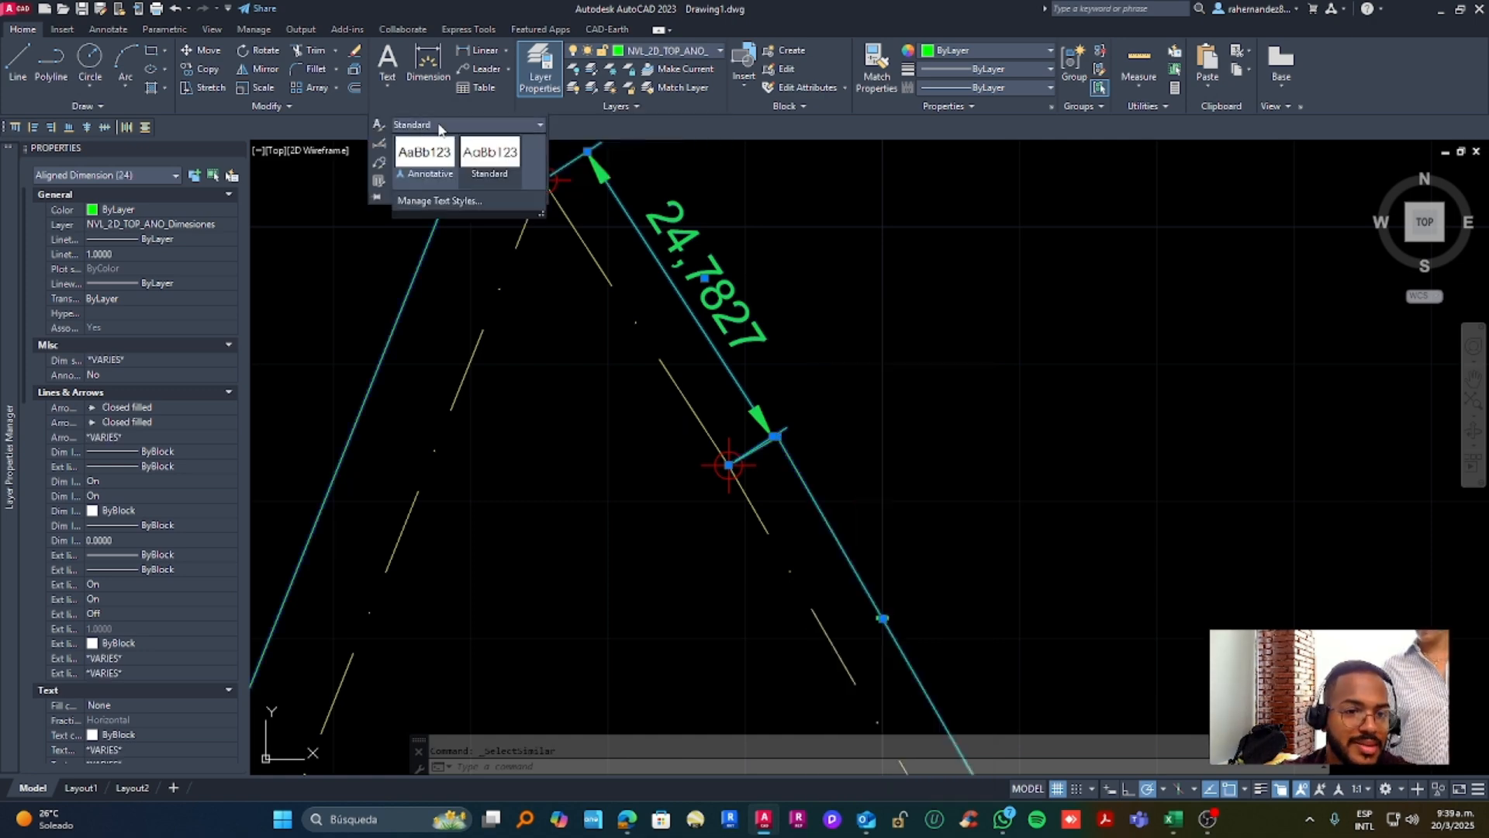
{"action": "left_click", "coordinate": [439, 184]}
{"action": "scroll", "coordinate": [851, 340], "scroll_direction": "down", "scroll_amount": 2}
{"action": "middle_click_drag", "start_coordinate": [851, 340], "coordinate": [788, 403]}
{"action": "scroll", "coordinate": [788, 403], "scroll_direction": "up", "scroll_amount": 2}
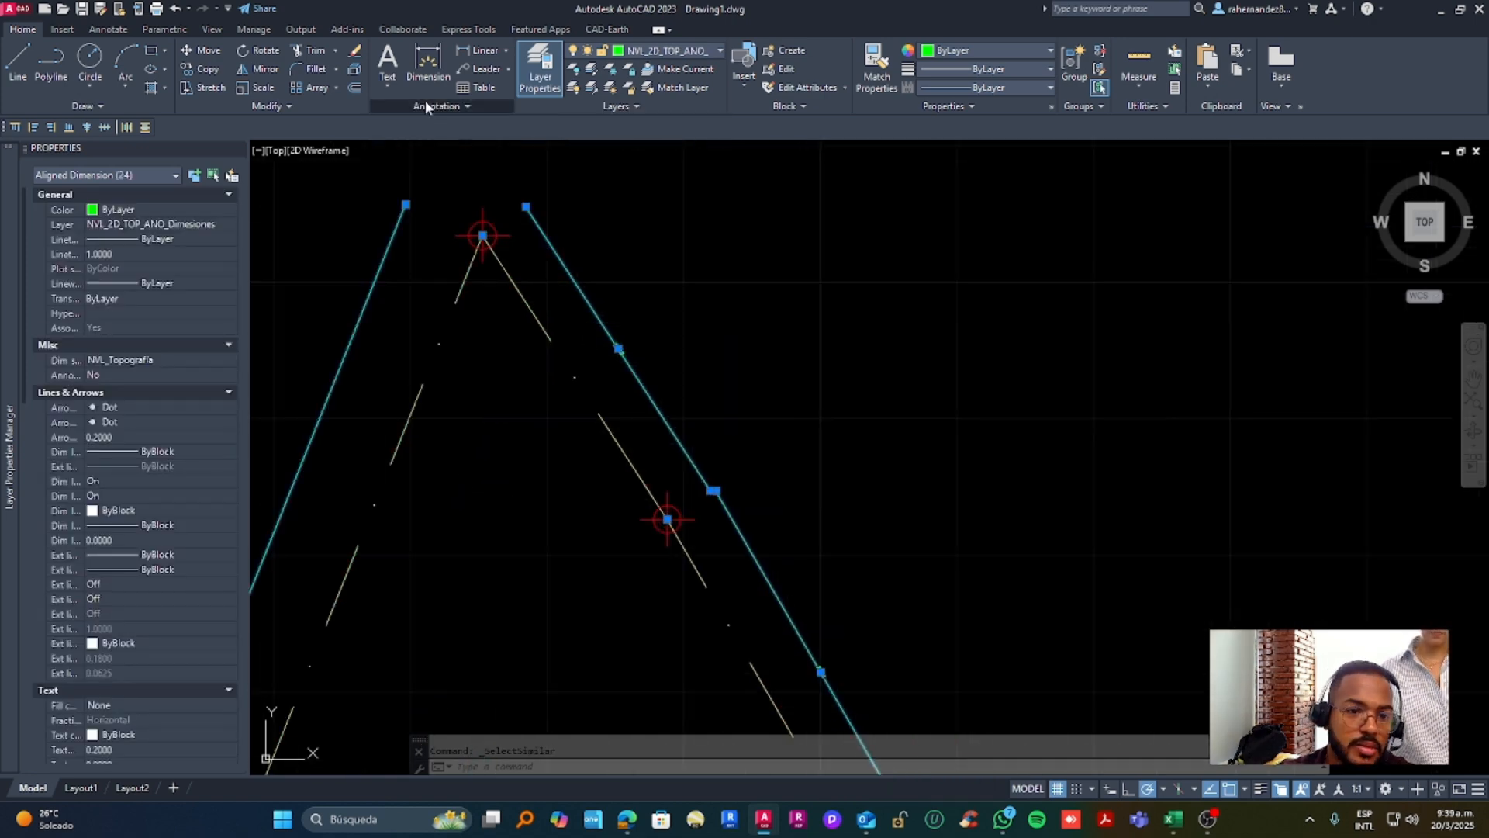
Reopen the NVL_Topografia dimension style and review its line and text settings
{"action": "left_click", "coordinate": [426, 105]}
{"action": "left_click", "coordinate": [379, 145]}
{"action": "left_click", "coordinate": [900, 373]}
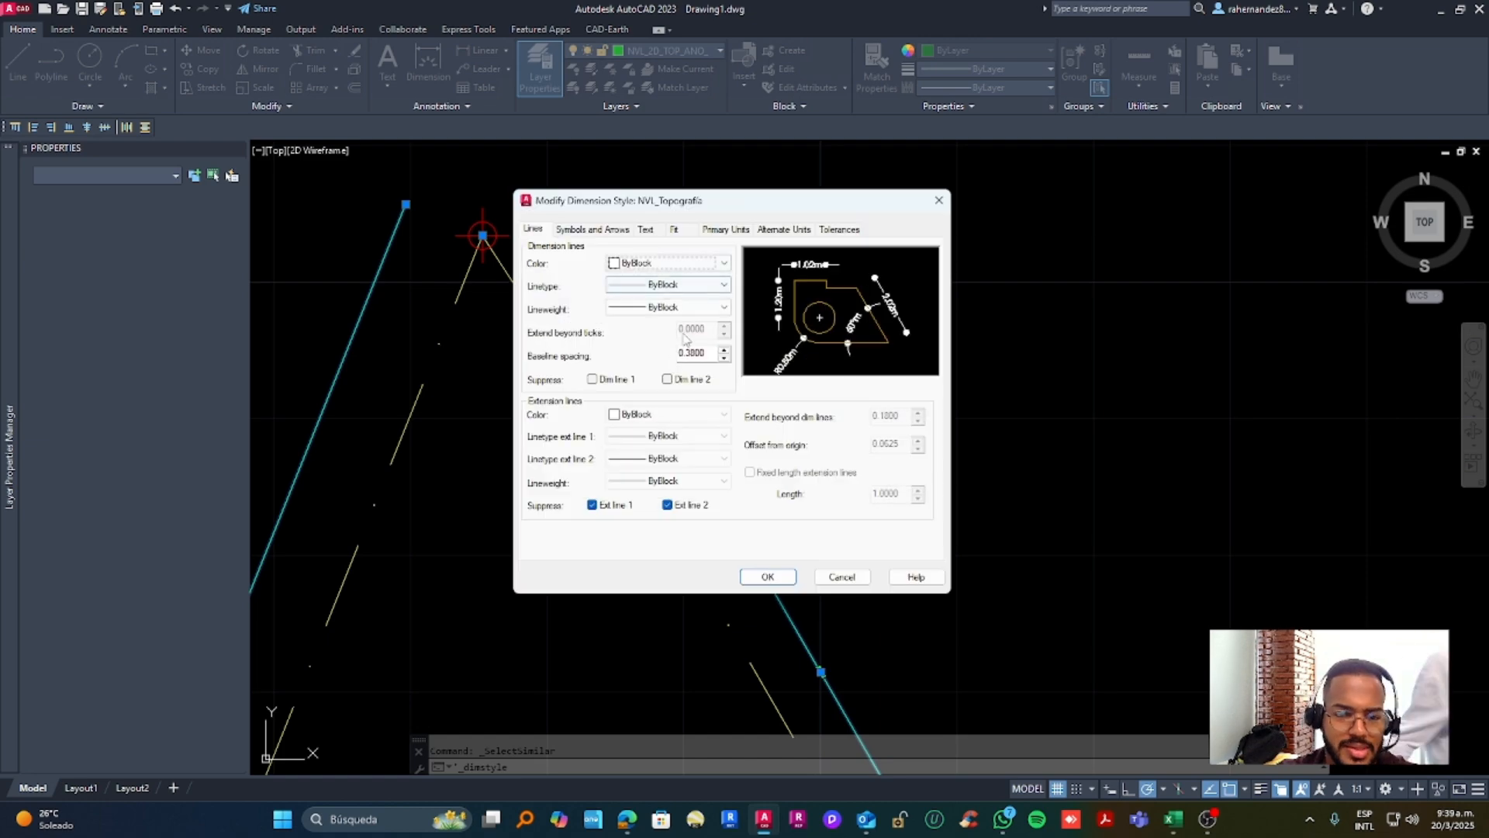
{"action": "left_click", "coordinate": [645, 230]}
{"action": "left_click", "coordinate": [767, 576]}
{"action": "left_click", "coordinate": [844, 527]}
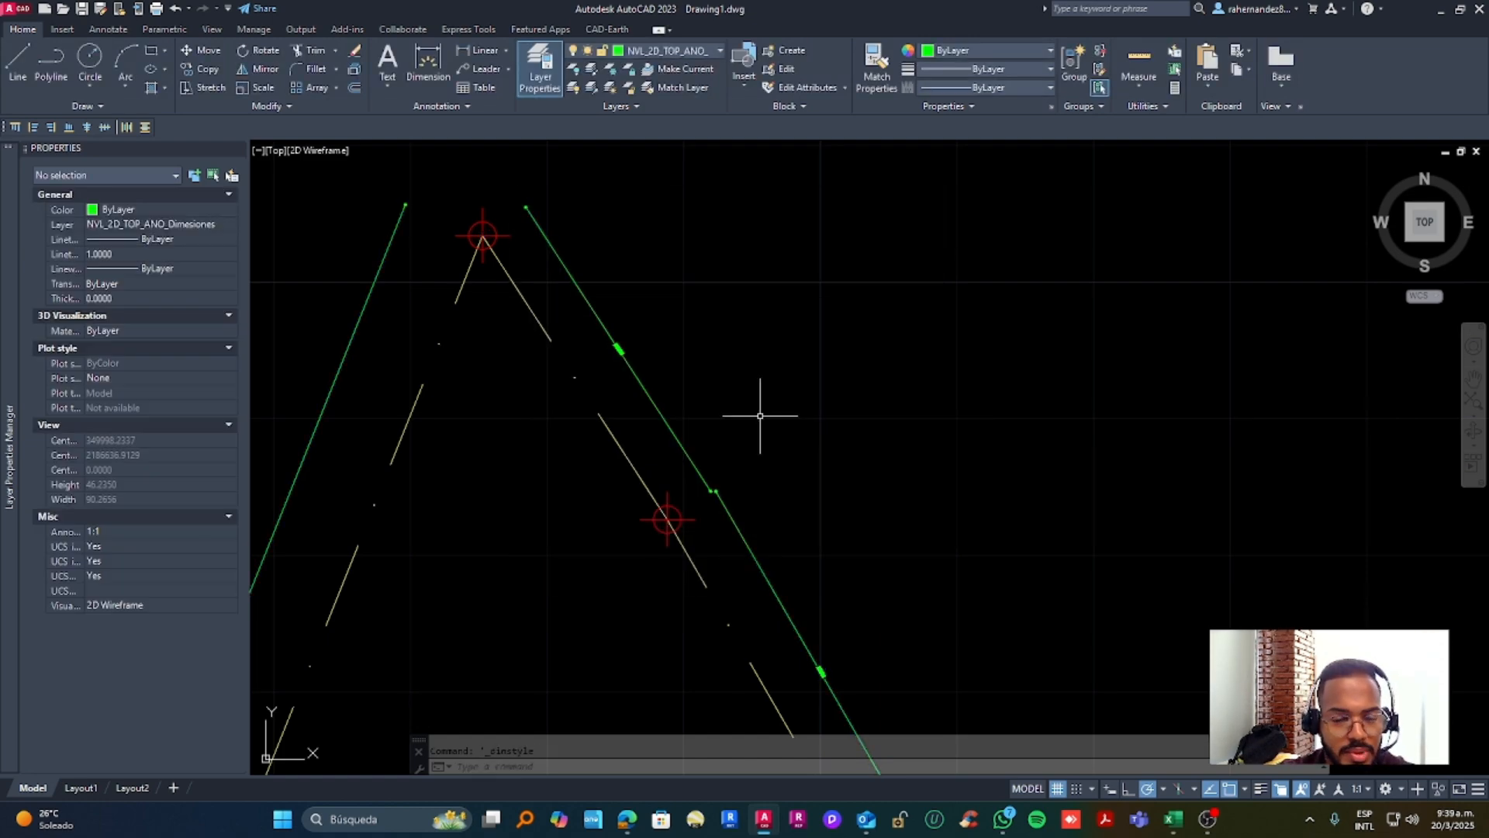
Stretch the aligned dimensions by their end grips so their dimension lines lie close to the property boundary
{"action": "middle_click_drag", "start_coordinate": [708, 470], "coordinate": [713, 426]}
{"action": "scroll", "coordinate": [712, 426], "scroll_direction": "up", "scroll_amount": 2}
{"action": "scroll", "coordinate": [695, 452], "scroll_direction": "down", "scroll_amount": 3}
{"action": "middle_click", "coordinate": [714, 398]}
{"action": "middle_click", "coordinate": [714, 398]}
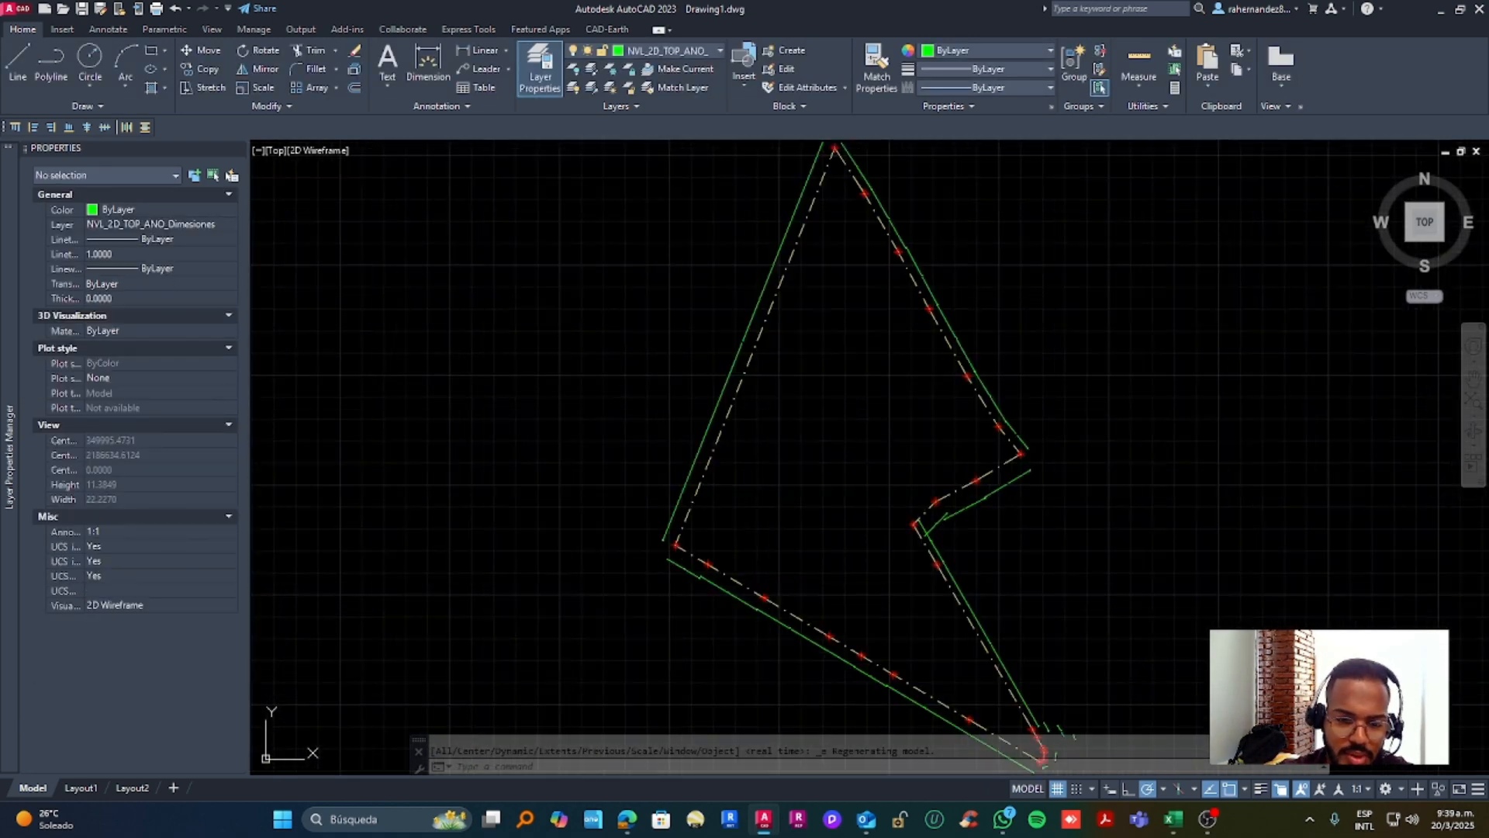
{"action": "scroll", "coordinate": [997, 559], "scroll_direction": "up", "scroll_amount": 5}
{"action": "left_click", "coordinate": [898, 499]}
{"action": "left_click", "coordinate": [845, 392]}
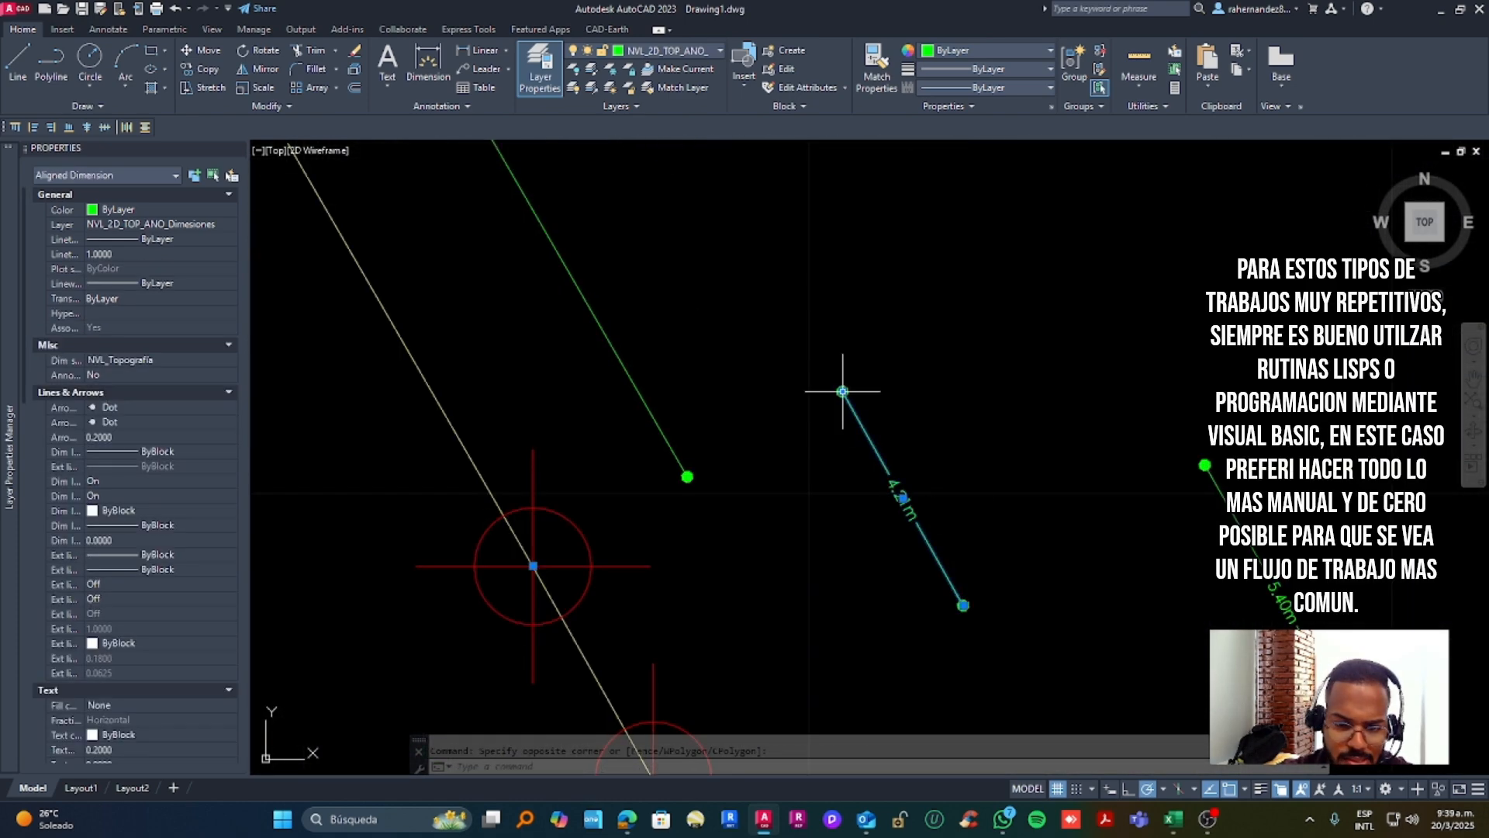
{"action": "scroll", "coordinate": [685, 476], "scroll_direction": "up", "scroll_amount": 3}
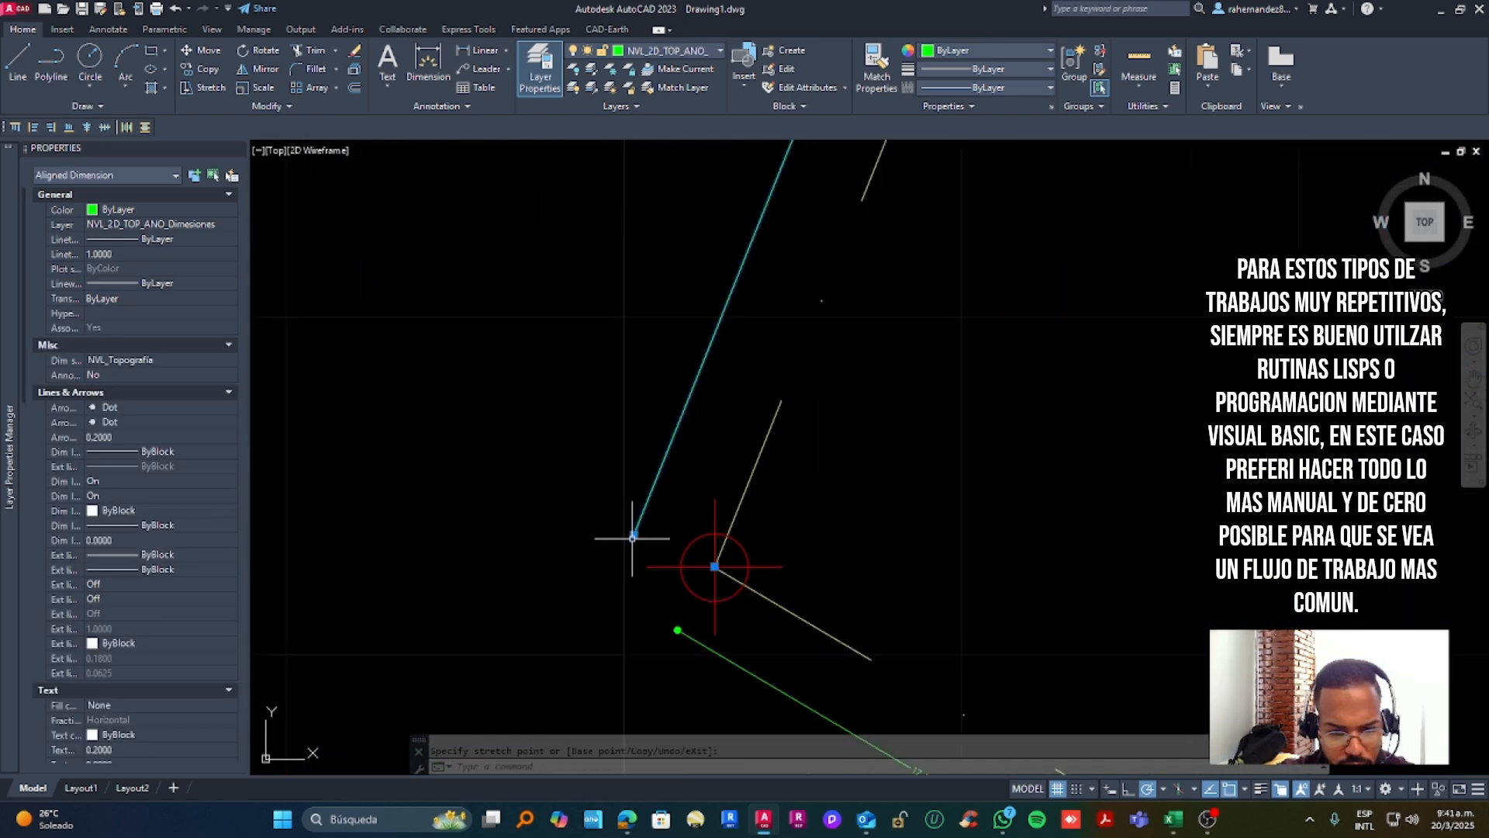
{"action": "scroll", "coordinate": [791, 373], "scroll_direction": "down", "scroll_amount": 3}
{"action": "middle_click", "coordinate": [725, 233]}
{"action": "middle_click", "coordinate": [724, 232]}
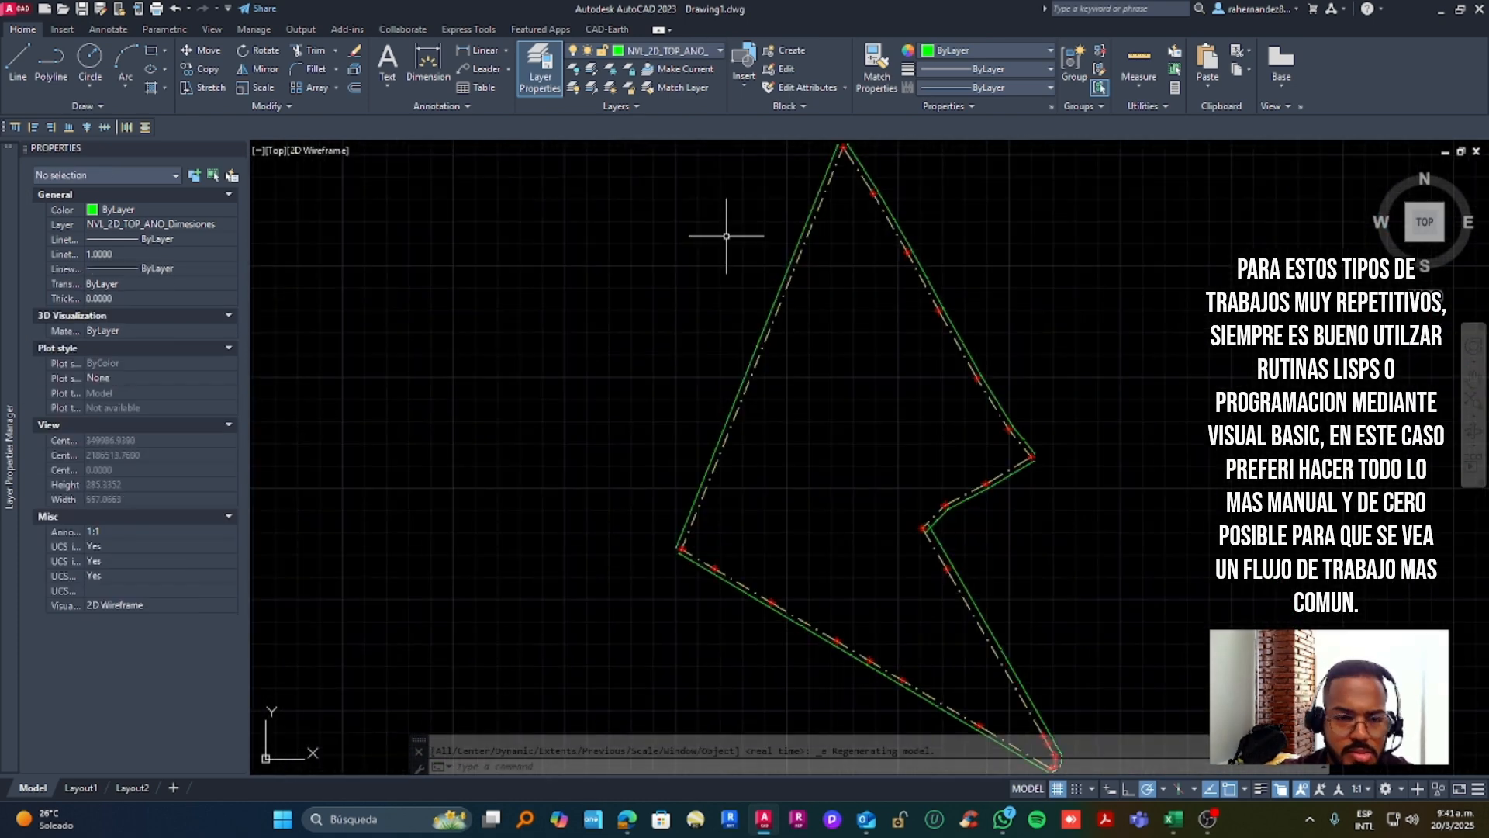
Show the NVL_2D_TOP_ANO_Estaciones layer and select all the station multileaders as similar objects
{"action": "left_click", "coordinate": [715, 51]}
{"action": "left_click", "coordinate": [591, 126]}
{"action": "left_click", "coordinate": [1051, 283]}
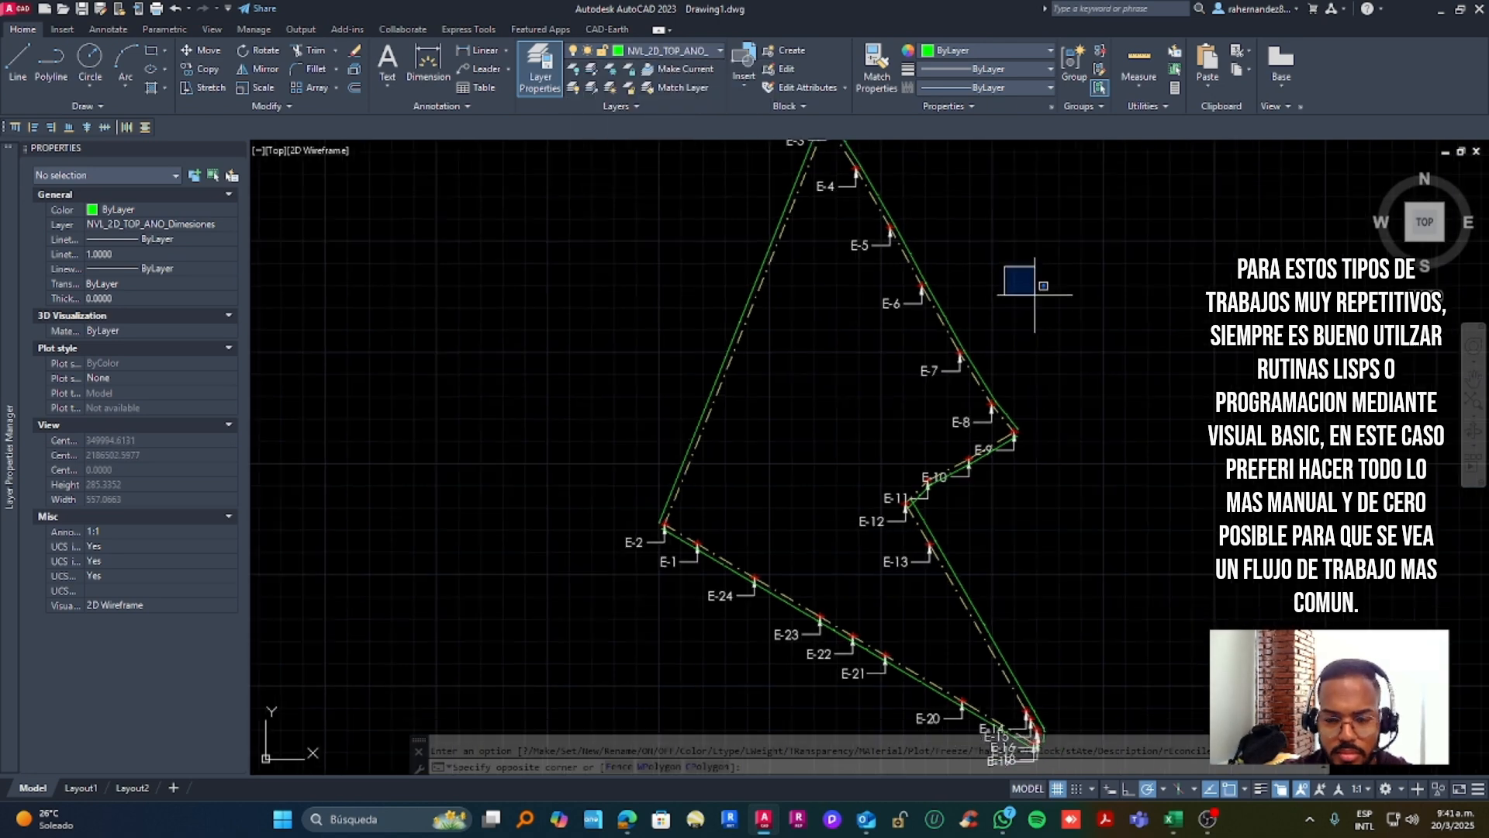
{"action": "scroll", "coordinate": [948, 432], "scroll_direction": "down", "scroll_amount": 2}
{"action": "scroll", "coordinate": [901, 416], "scroll_direction": "up", "scroll_amount": 5}
{"action": "left_click", "coordinate": [902, 416]}
{"action": "right_click", "coordinate": [901, 417]}
{"action": "left_click", "coordinate": [982, 621]}
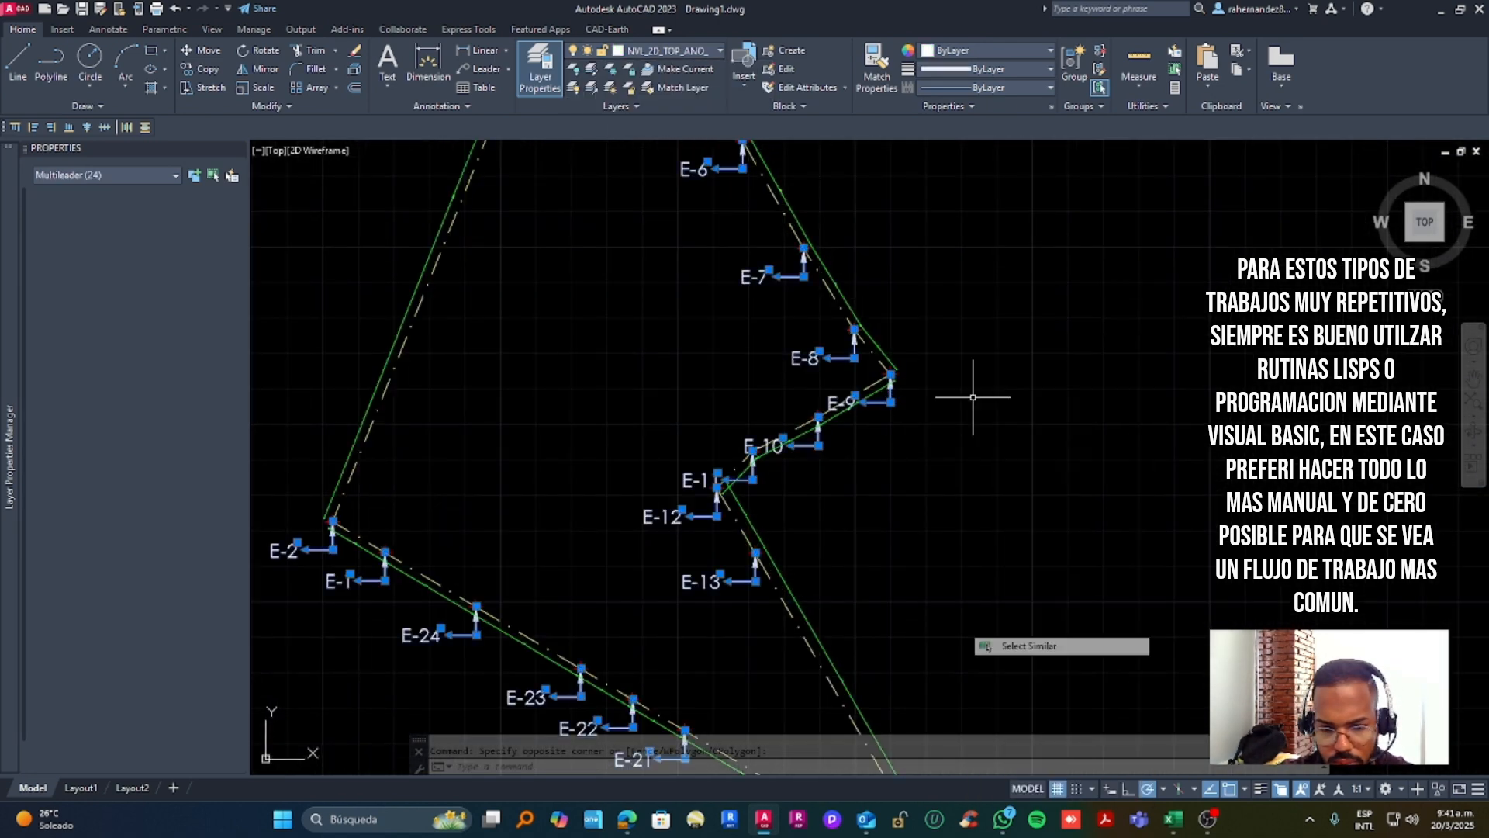
Create a new multileader style named NVL_Topografia based on Standard
{"action": "left_click", "coordinate": [441, 105]}
{"action": "left_click", "coordinate": [379, 163]}
{"action": "left_click", "coordinate": [891, 366]}
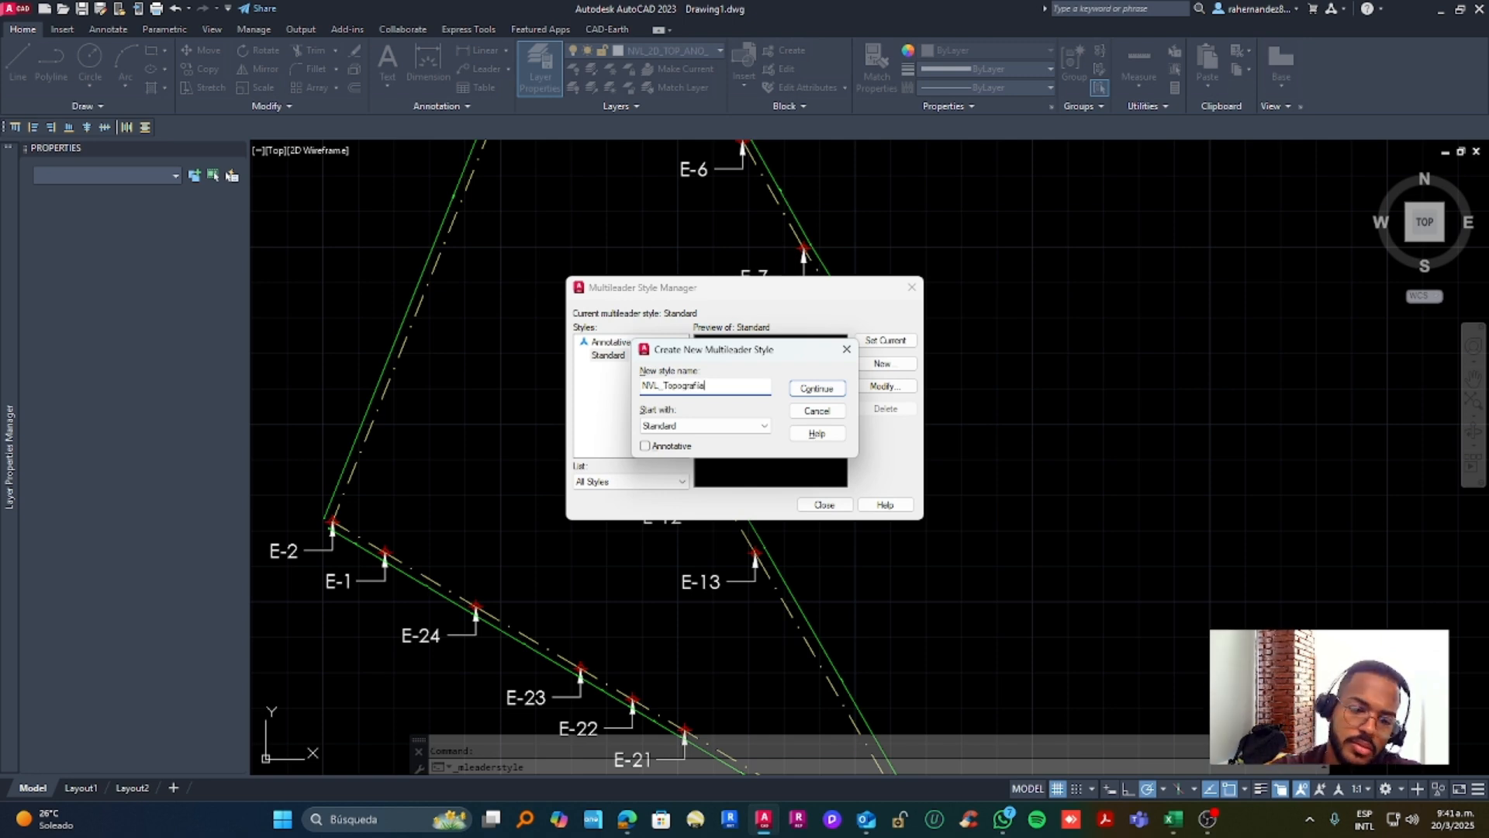
{"action": "left_click", "coordinate": [816, 388]}
Set the leader arrowhead to Origin indicator, the arrow and break sizes to 0.2, and the leader color, linetype and lineweight to ByLayer
{"action": "left_click", "coordinate": [700, 389]}
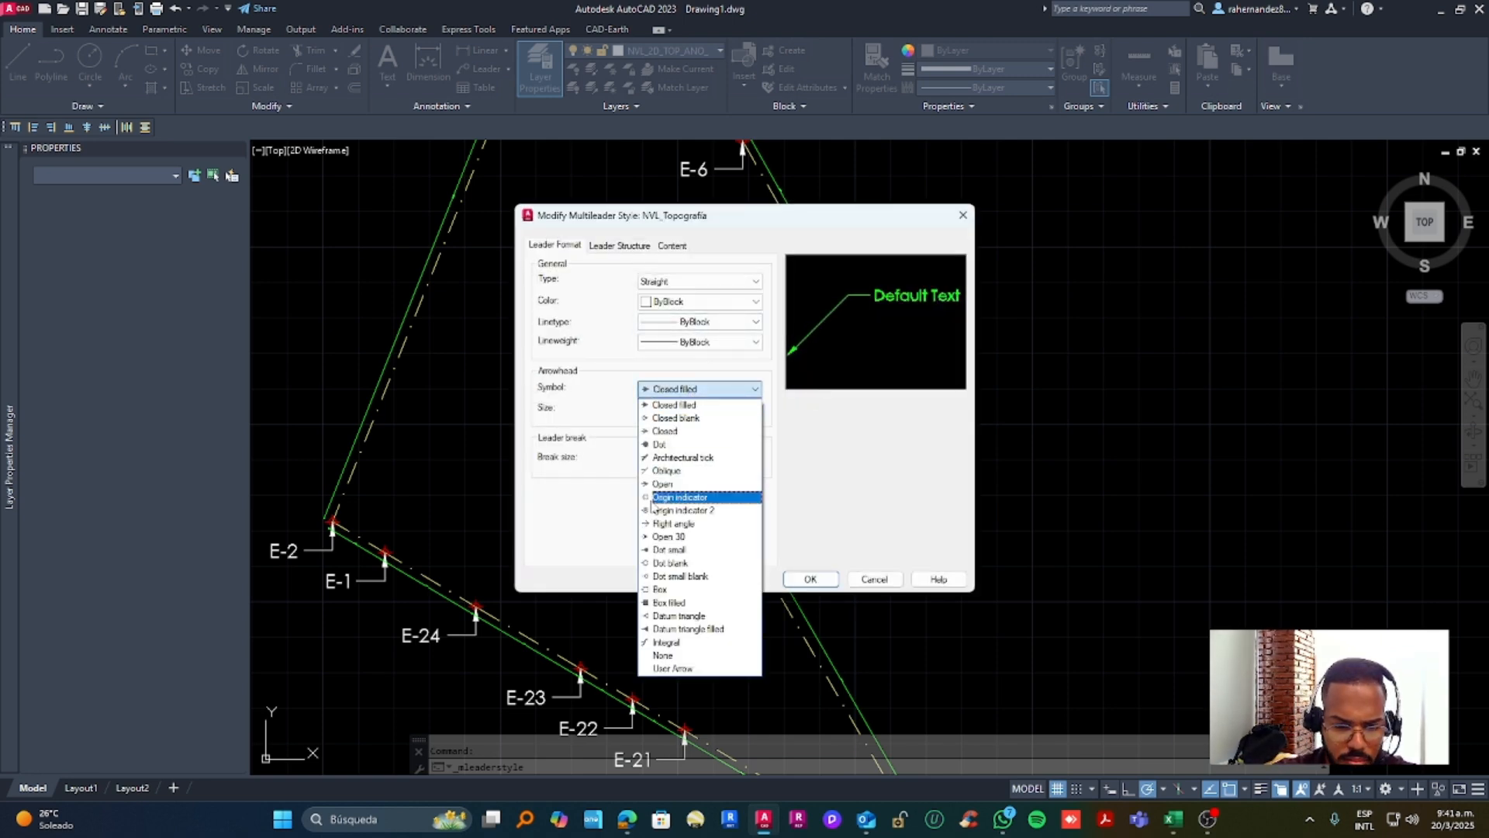
{"action": "left_click", "coordinate": [668, 497]}
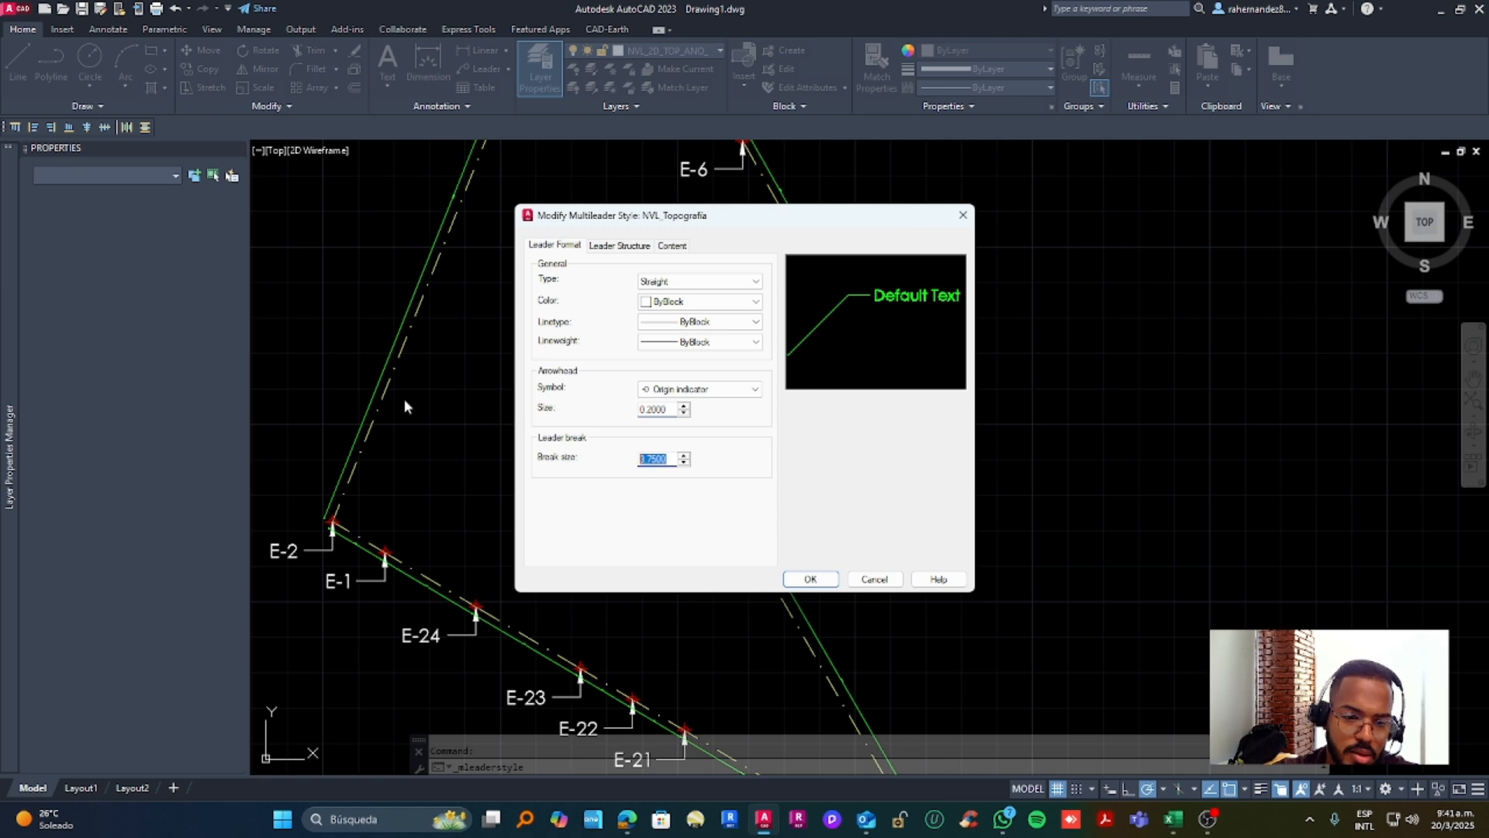
{"action": "left_click", "coordinate": [698, 302]}
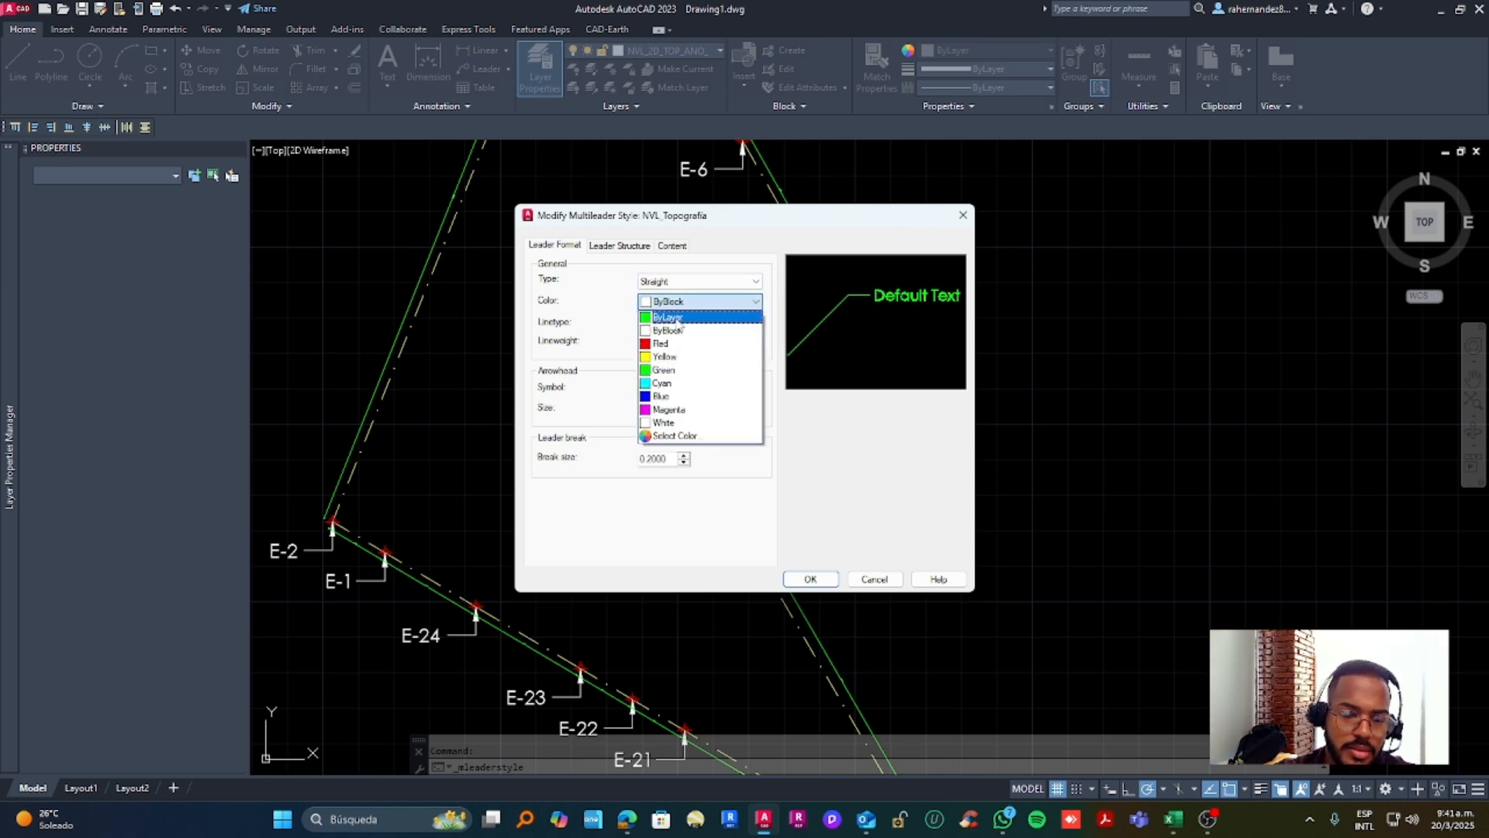
{"action": "left_click", "coordinate": [675, 358]}
Set the multileader text height to 0.2 and landing gap to 0.5, enable always left justify, change the text color and save the style
{"action": "left_click", "coordinate": [618, 245]}
{"action": "left_click", "coordinate": [675, 247]}
{"action": "left_click", "coordinate": [706, 269]}
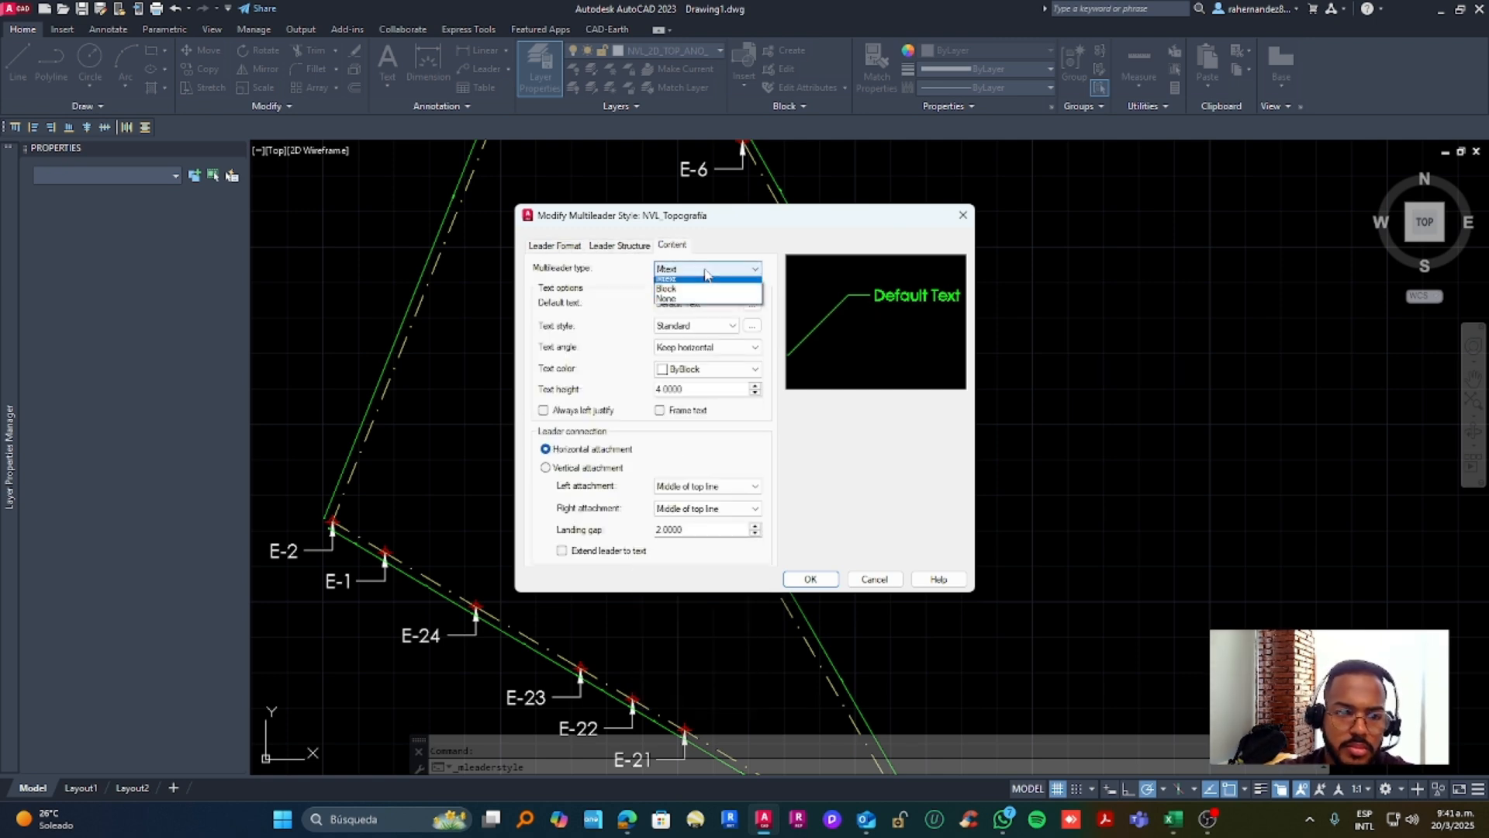
{"action": "left_click", "coordinate": [700, 391]}
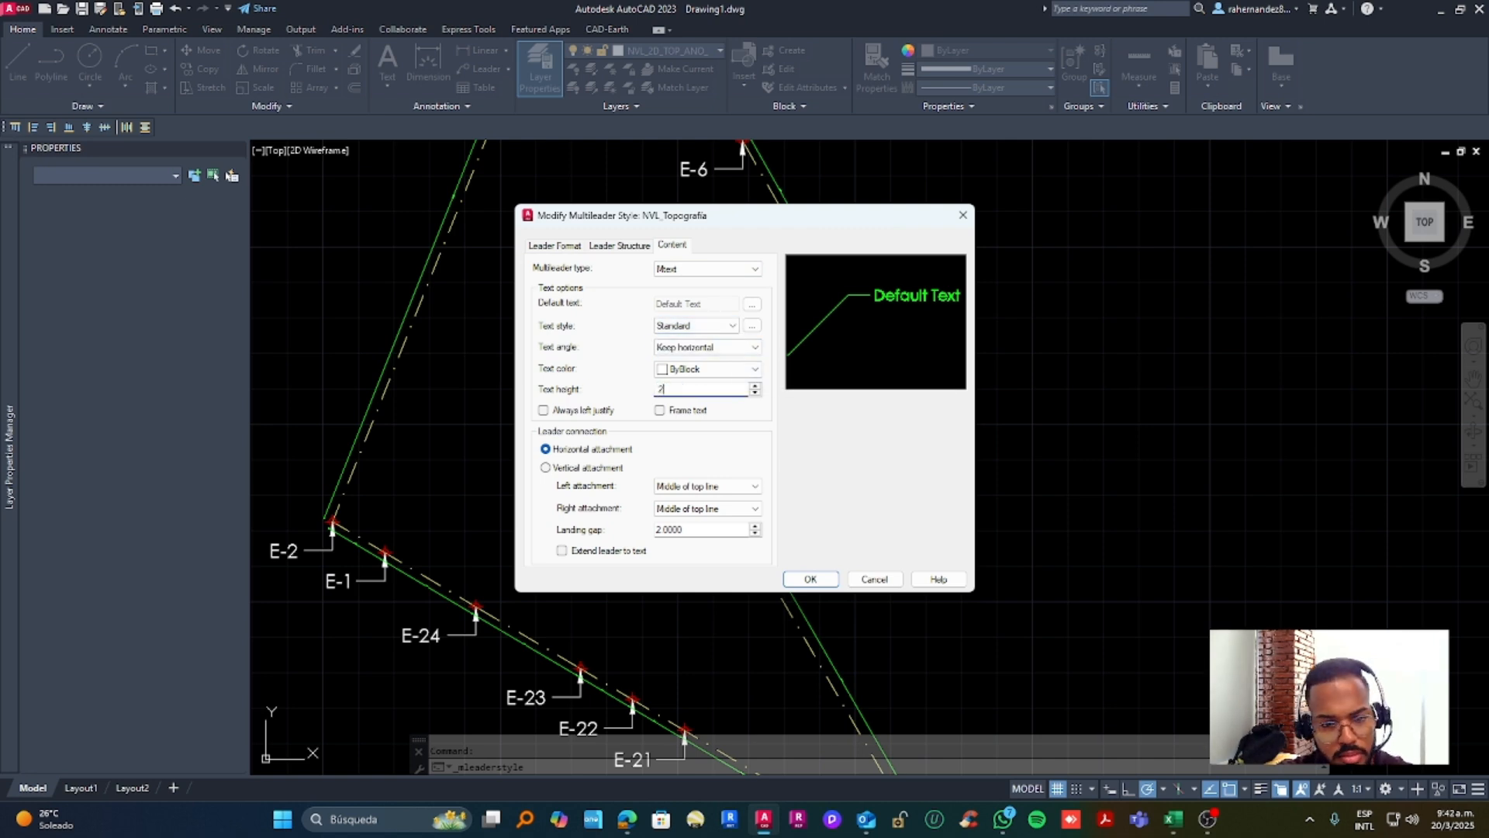
{"action": "key", "text": "Tab"}
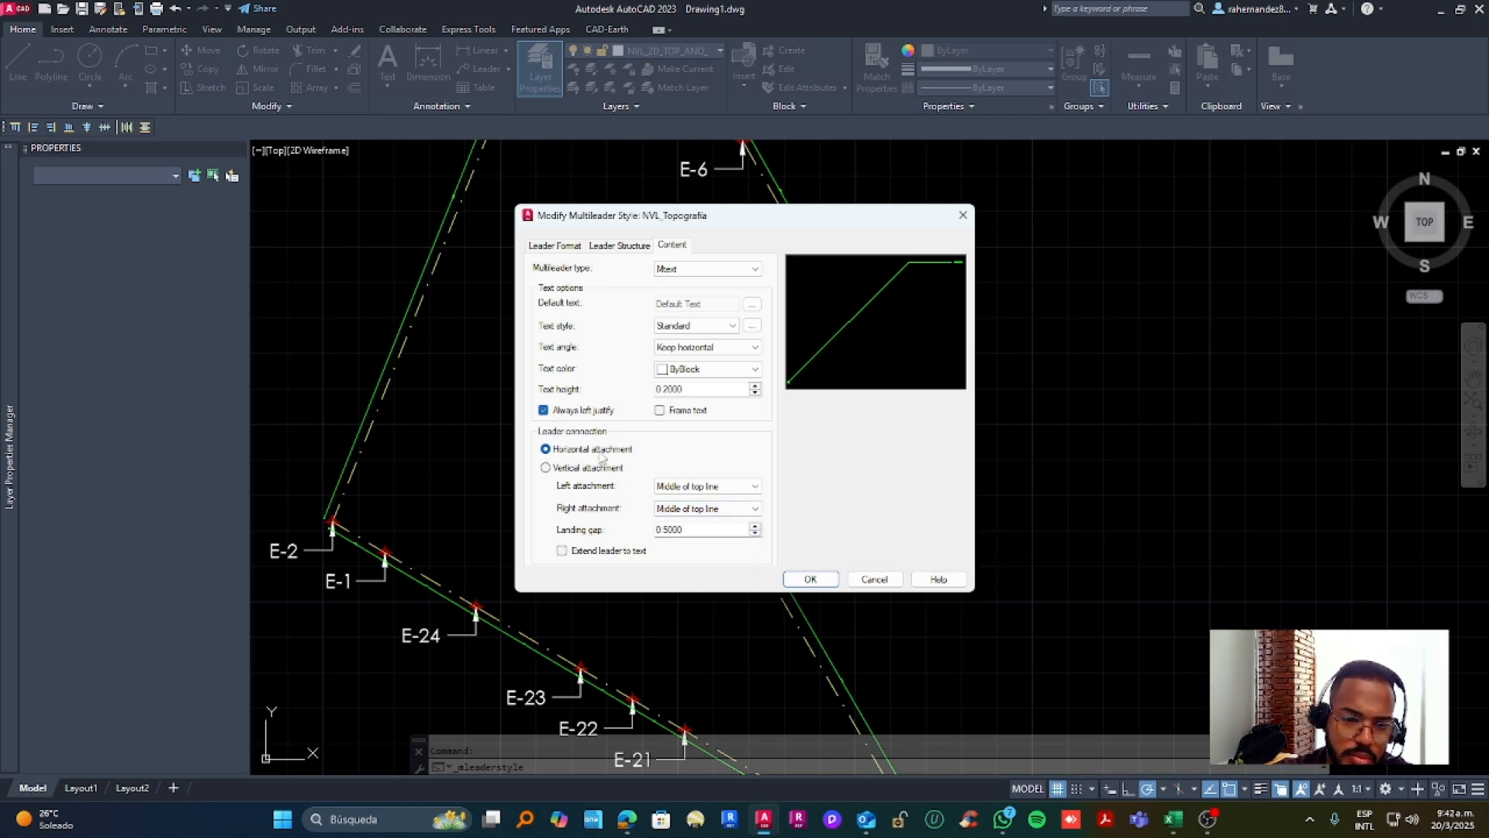
{"action": "left_click", "coordinate": [707, 369]}
{"action": "left_click", "coordinate": [698, 414]}
{"action": "left_click", "coordinate": [810, 578]}
{"action": "left_click", "coordinate": [825, 502]}
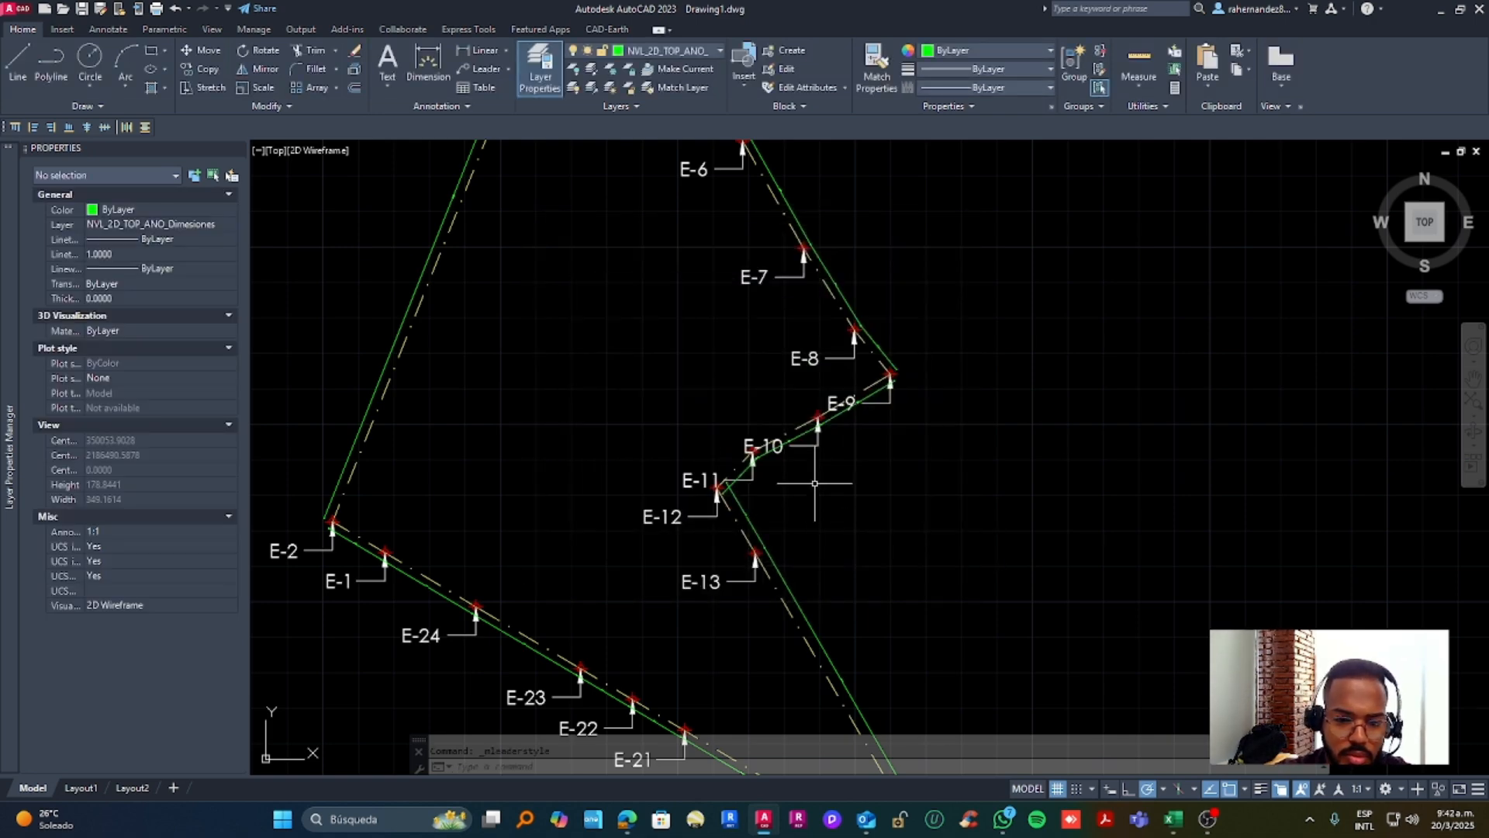
Select all the station multileaders and apply the NVL_Topografia multileader style to them
{"action": "left_click", "coordinate": [856, 401]}
{"action": "right_click", "coordinate": [855, 401]}
{"action": "left_click", "coordinate": [983, 646]}
{"action": "left_click", "coordinate": [431, 107]}
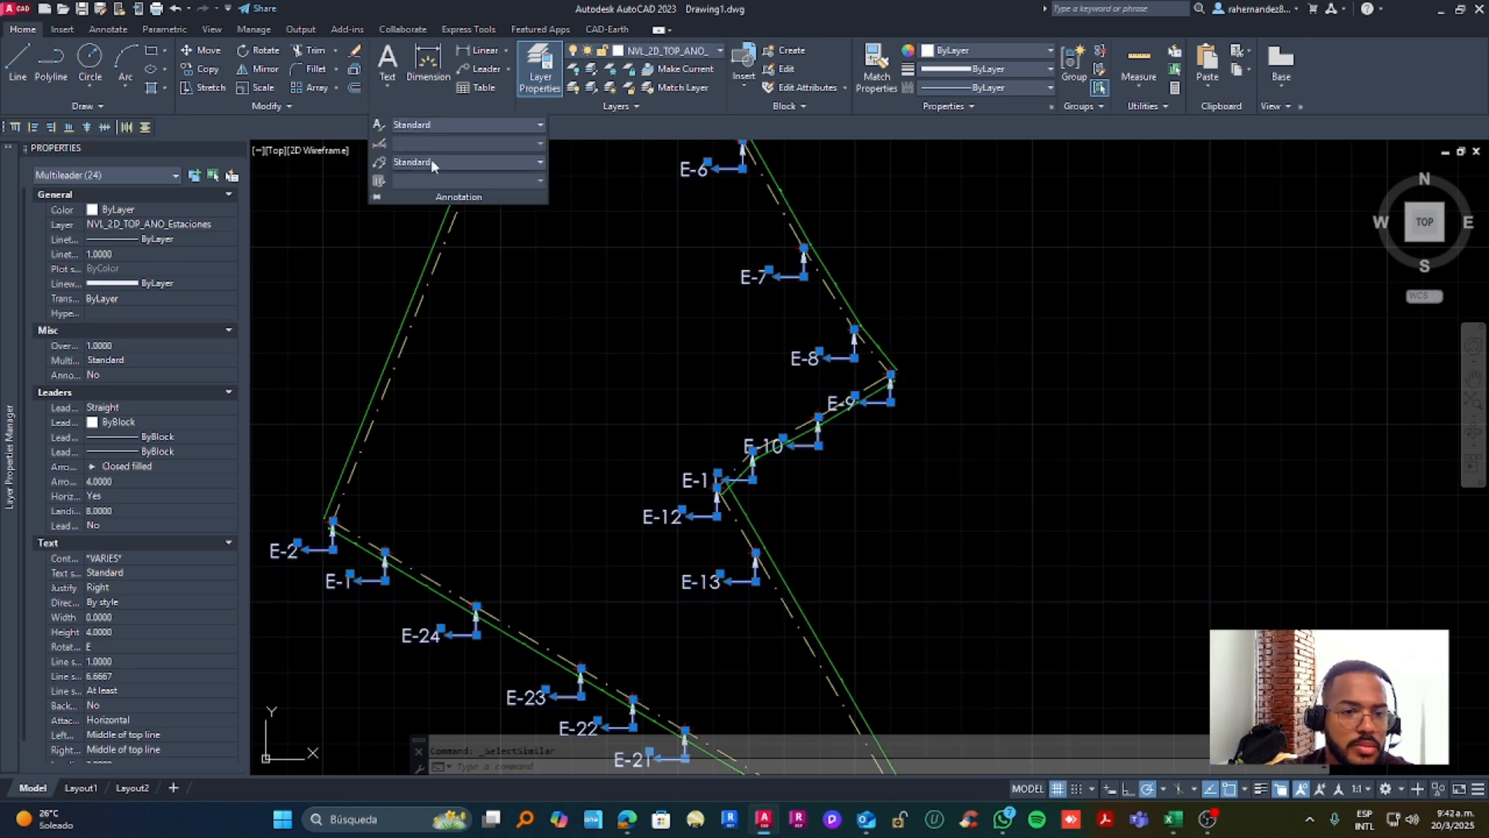
{"action": "left_click", "coordinate": [430, 161]}
{"action": "left_click", "coordinate": [511, 215]}
Move the E-7 leader landing close to its station point and tidy the other station leaders the same way
{"action": "scroll", "coordinate": [776, 372], "scroll_direction": "up", "scroll_amount": 5}
{"action": "left_click", "coordinate": [799, 392]}
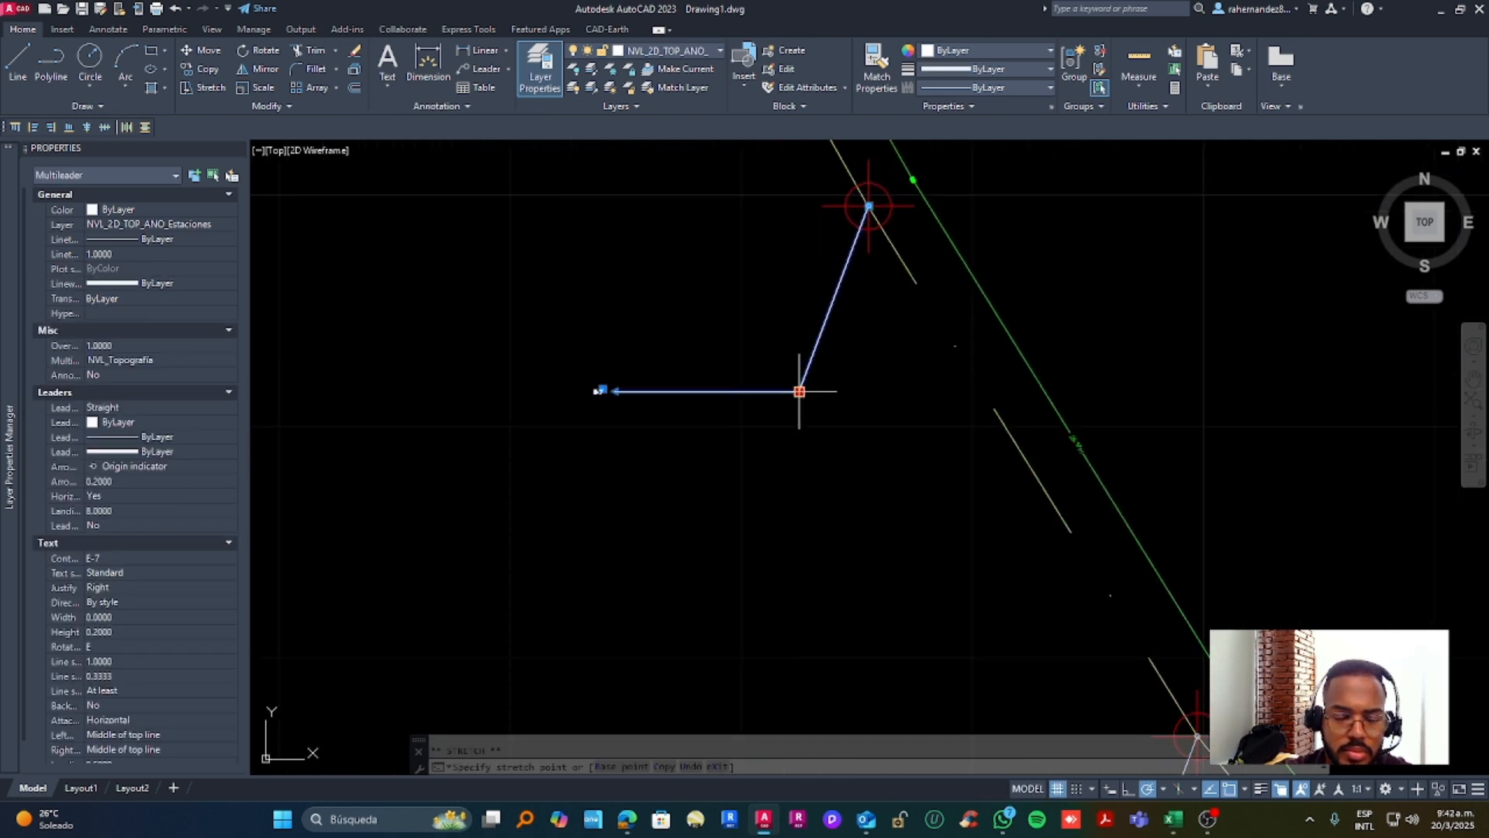
{"action": "left_click", "coordinate": [822, 206]}
{"action": "scroll", "coordinate": [849, 249], "scroll_direction": "up", "scroll_amount": 2}
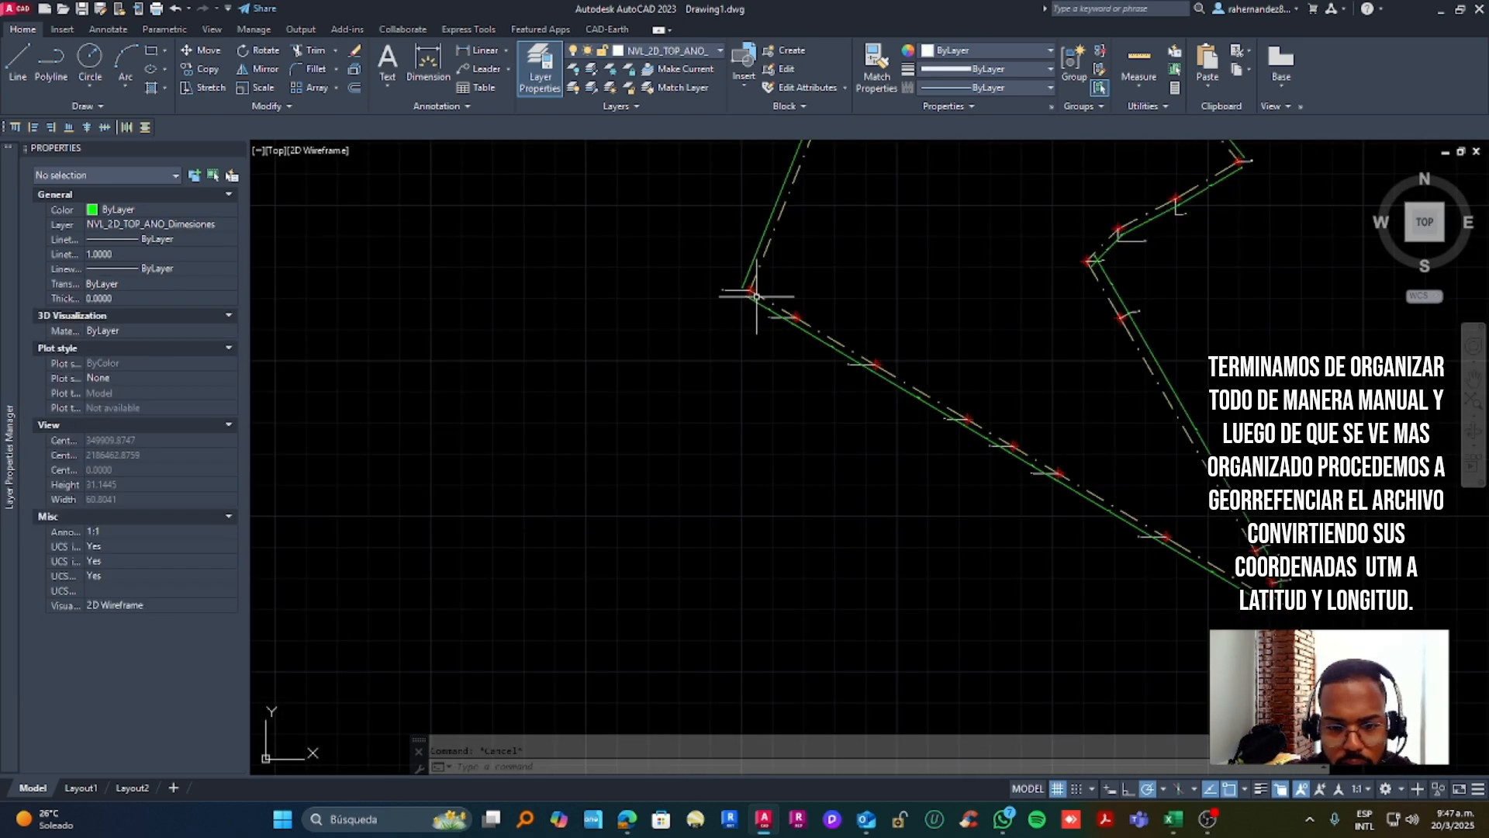
Define a new UCS with its origin at station point E-1, X pointing horizontally and Y vertically
{"action": "middle_click", "coordinate": [840, 283]}
{"action": "middle_click", "coordinate": [840, 283]}
{"action": "left_click", "coordinate": [1433, 296]}
{"action": "left_click", "coordinate": [1427, 335]}
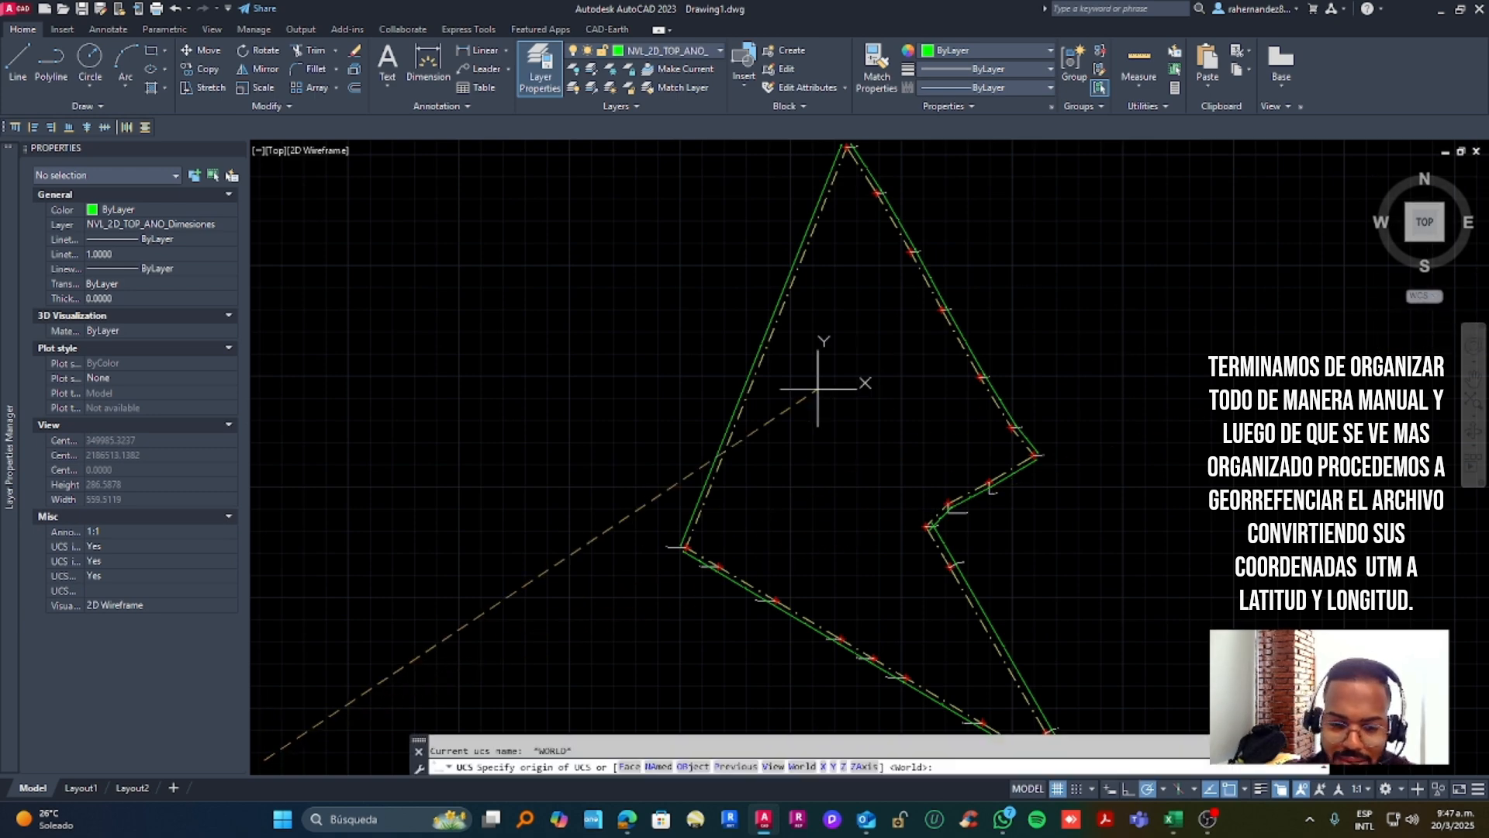
{"action": "left_click", "coordinate": [721, 565]}
{"action": "left_click", "coordinate": [767, 565]}
{"action": "left_click", "coordinate": [726, 514]}
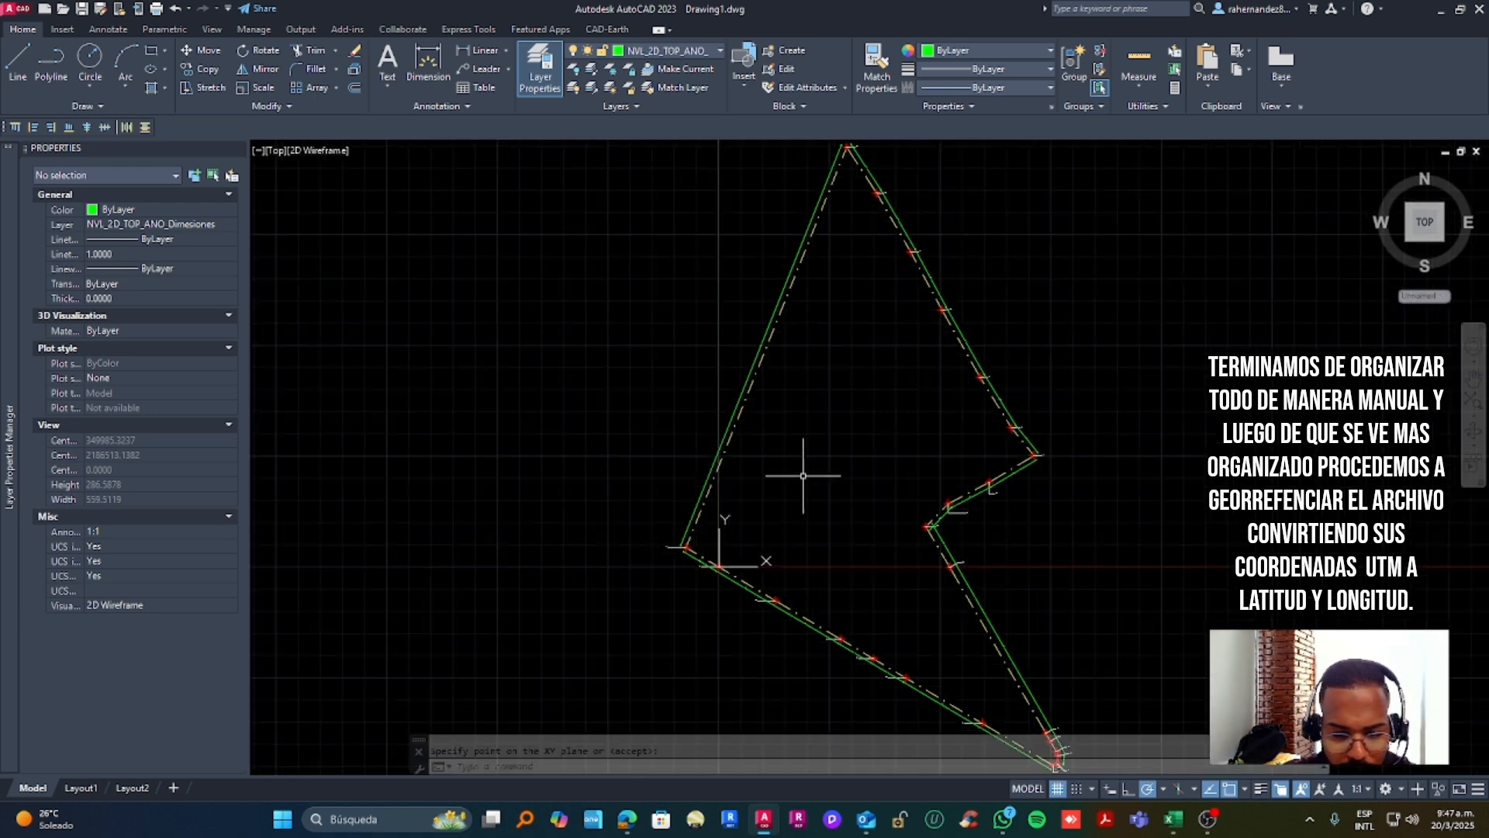
Compare the coordinates of station point E-1 in the new UCS and after switching back to WCS
{"action": "scroll", "coordinate": [722, 570], "scroll_direction": "up", "scroll_amount": 4}
{"action": "scroll", "coordinate": [721, 570], "scroll_direction": "up", "scroll_amount": 4}
{"action": "left_click", "coordinate": [694, 559]}
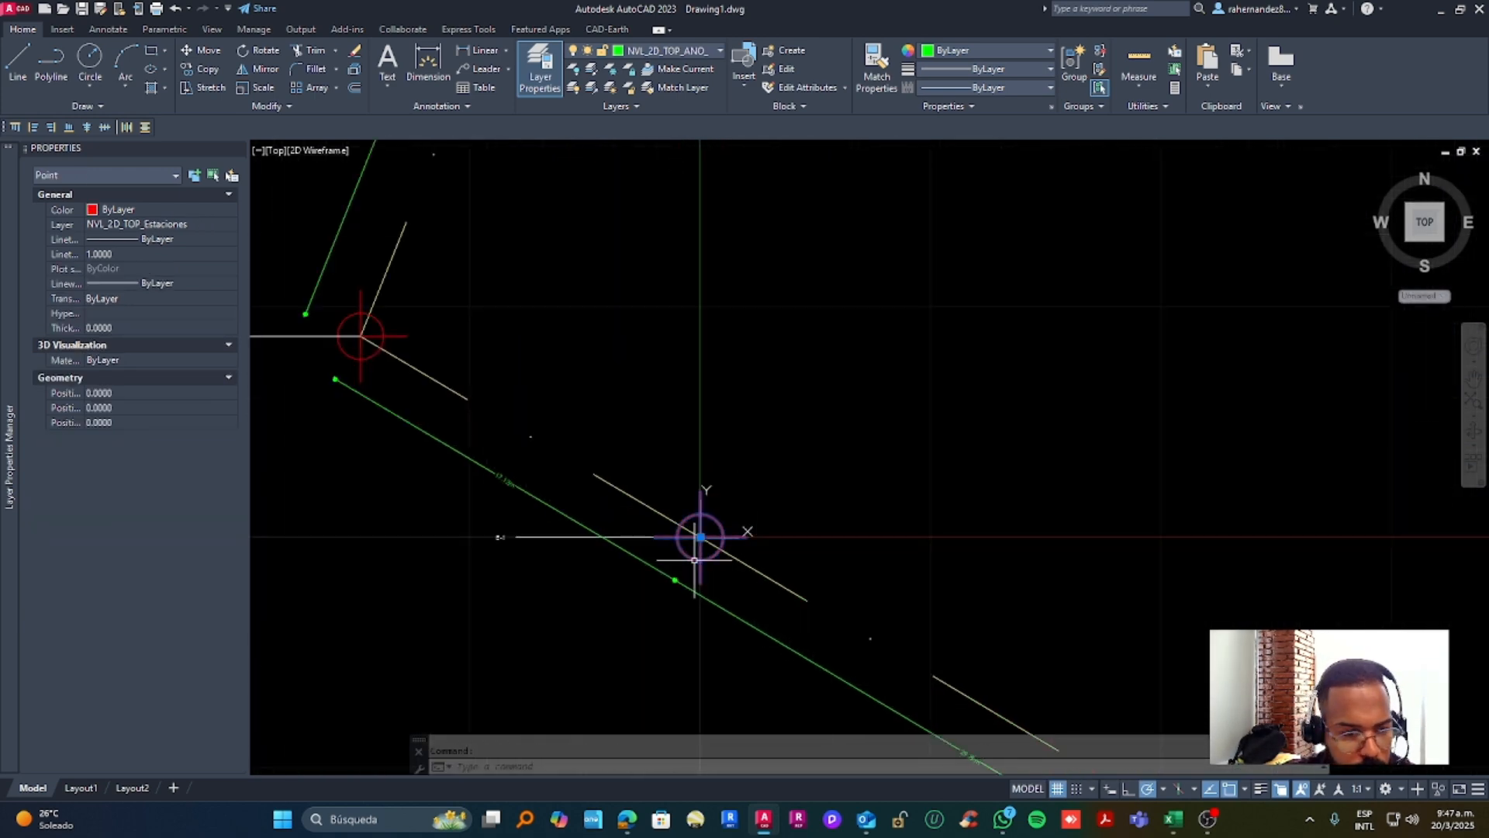
{"action": "key", "text": "Escape"}
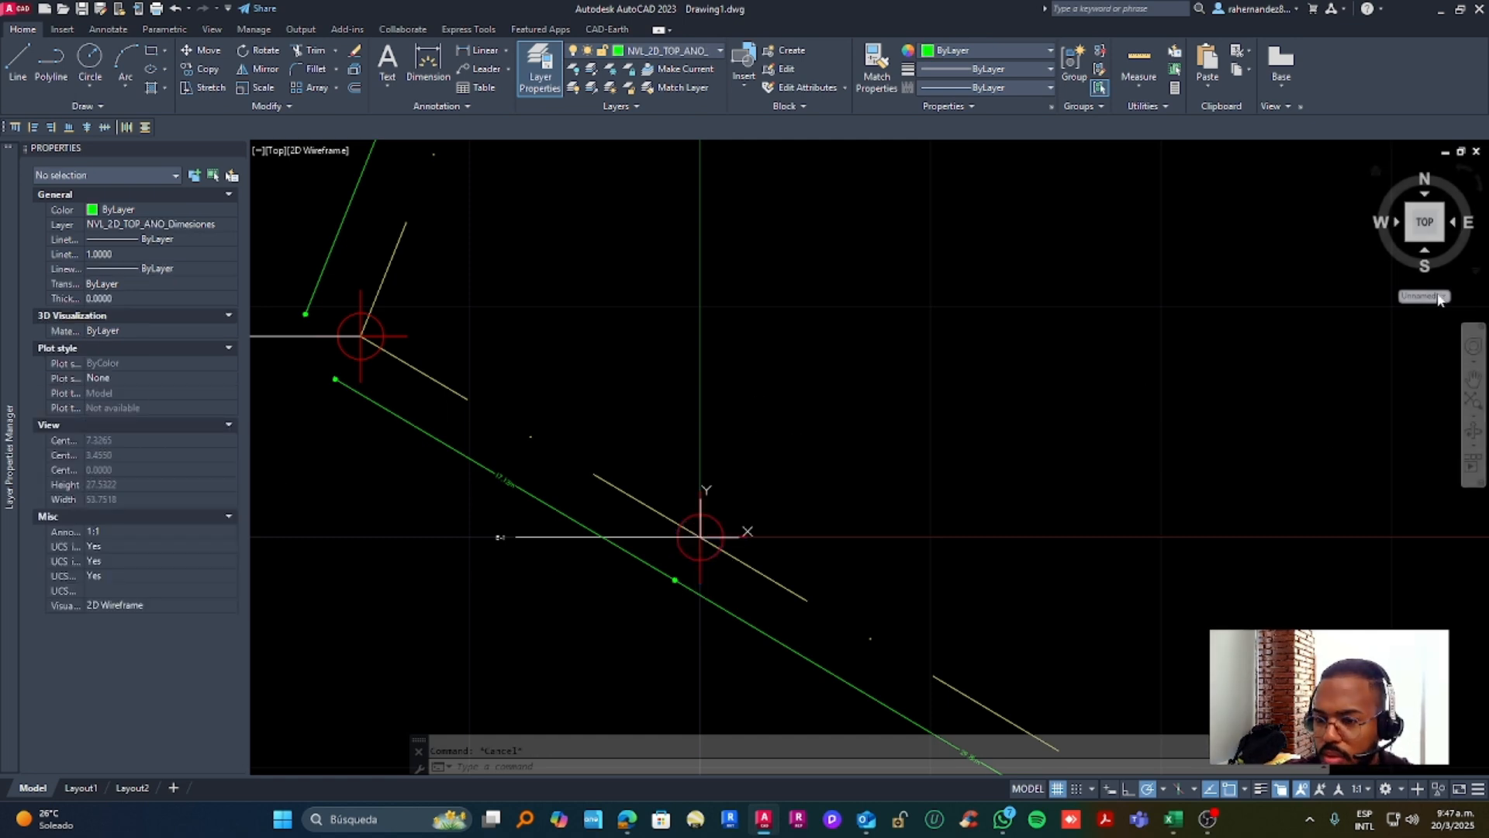
{"action": "left_click", "coordinate": [1427, 297]}
{"action": "left_click", "coordinate": [1420, 310]}
{"action": "left_click", "coordinate": [703, 533]}
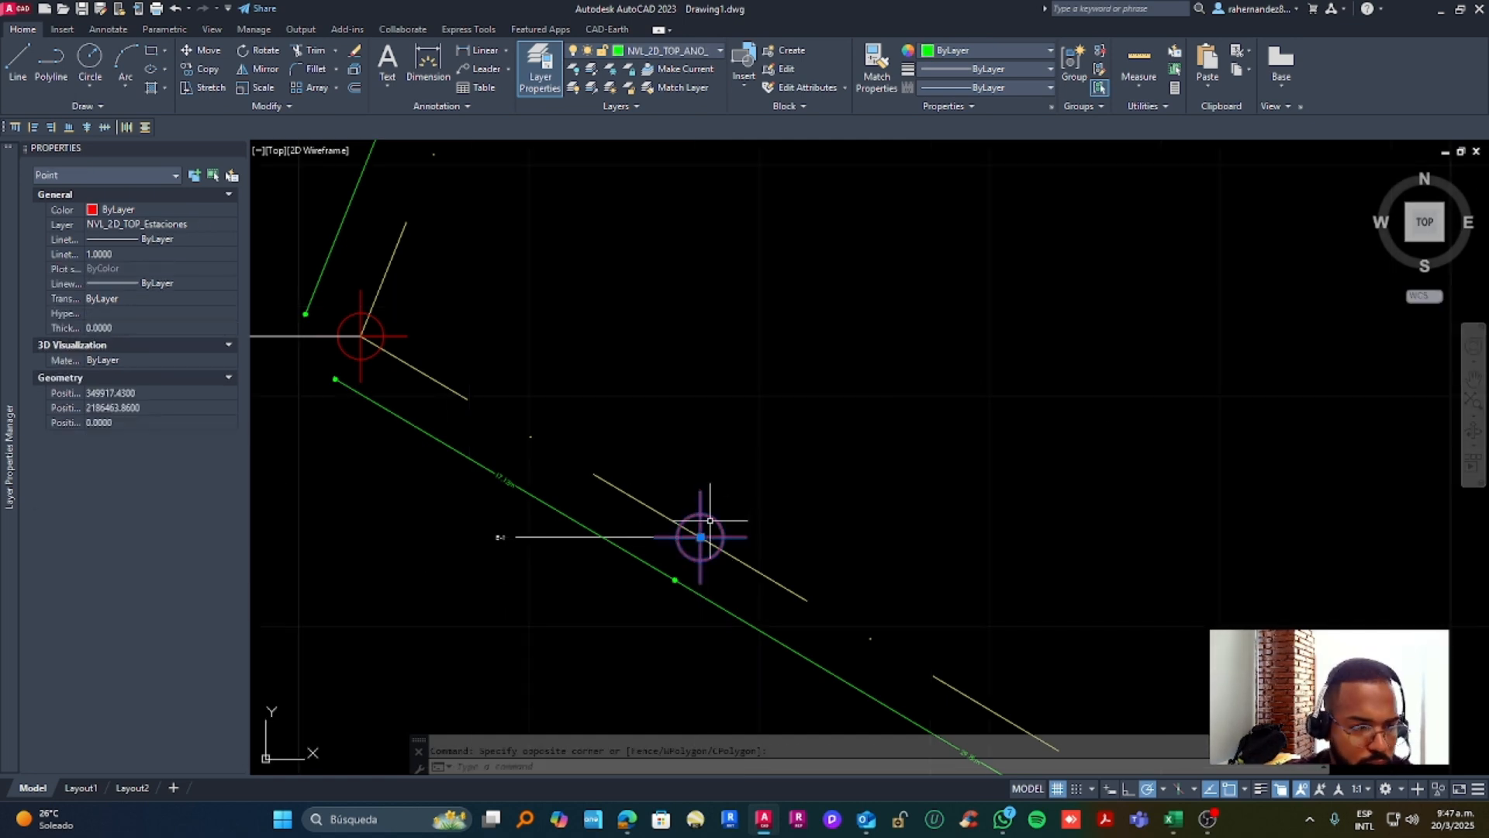
{"action": "key", "text": "Escape"}
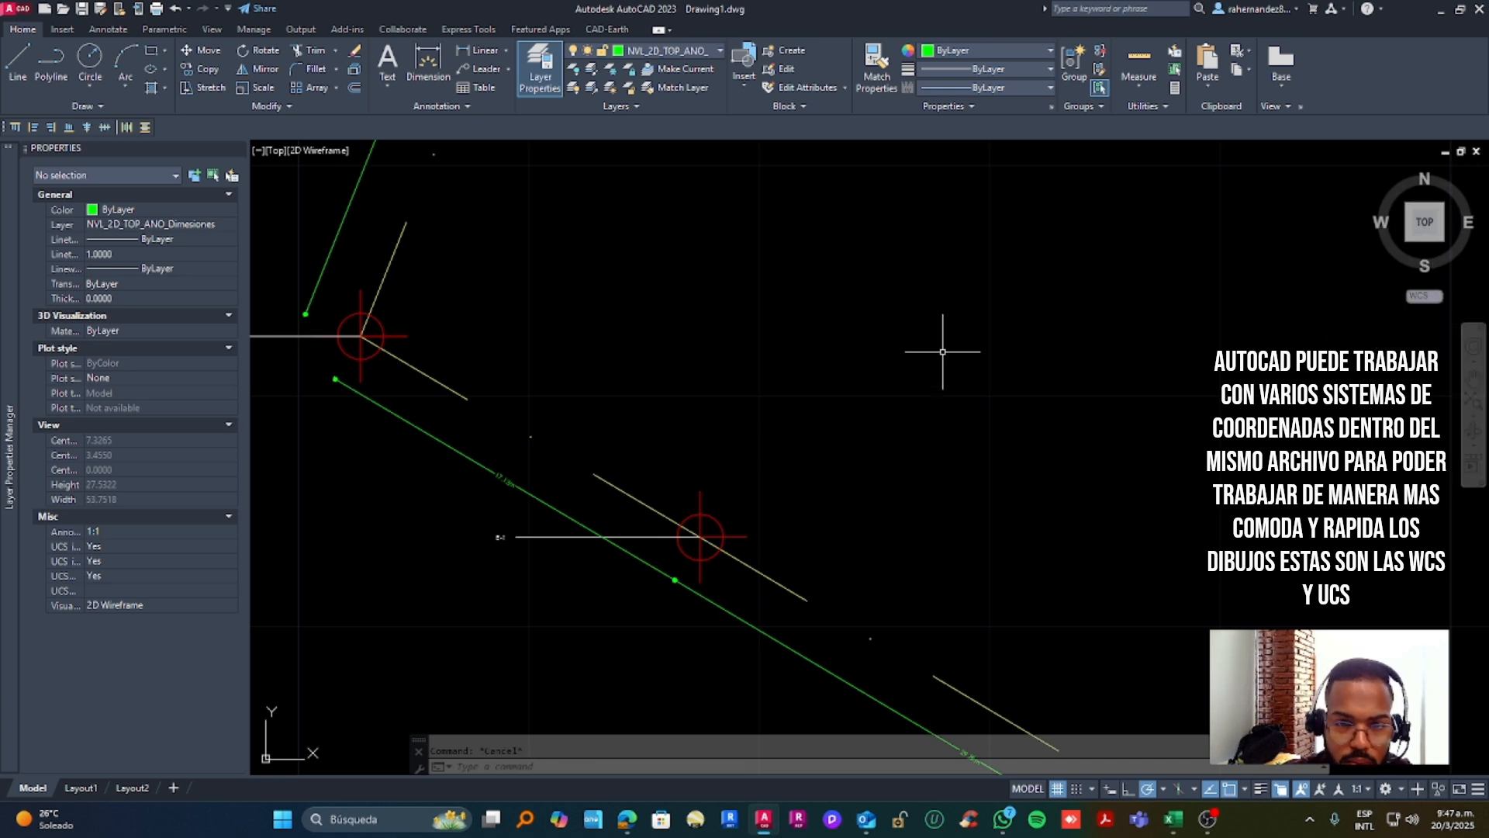
Start a new UCS definition and choose its Named option
{"action": "left_click", "coordinate": [1426, 296]}
{"action": "left_click", "coordinate": [1429, 337]}
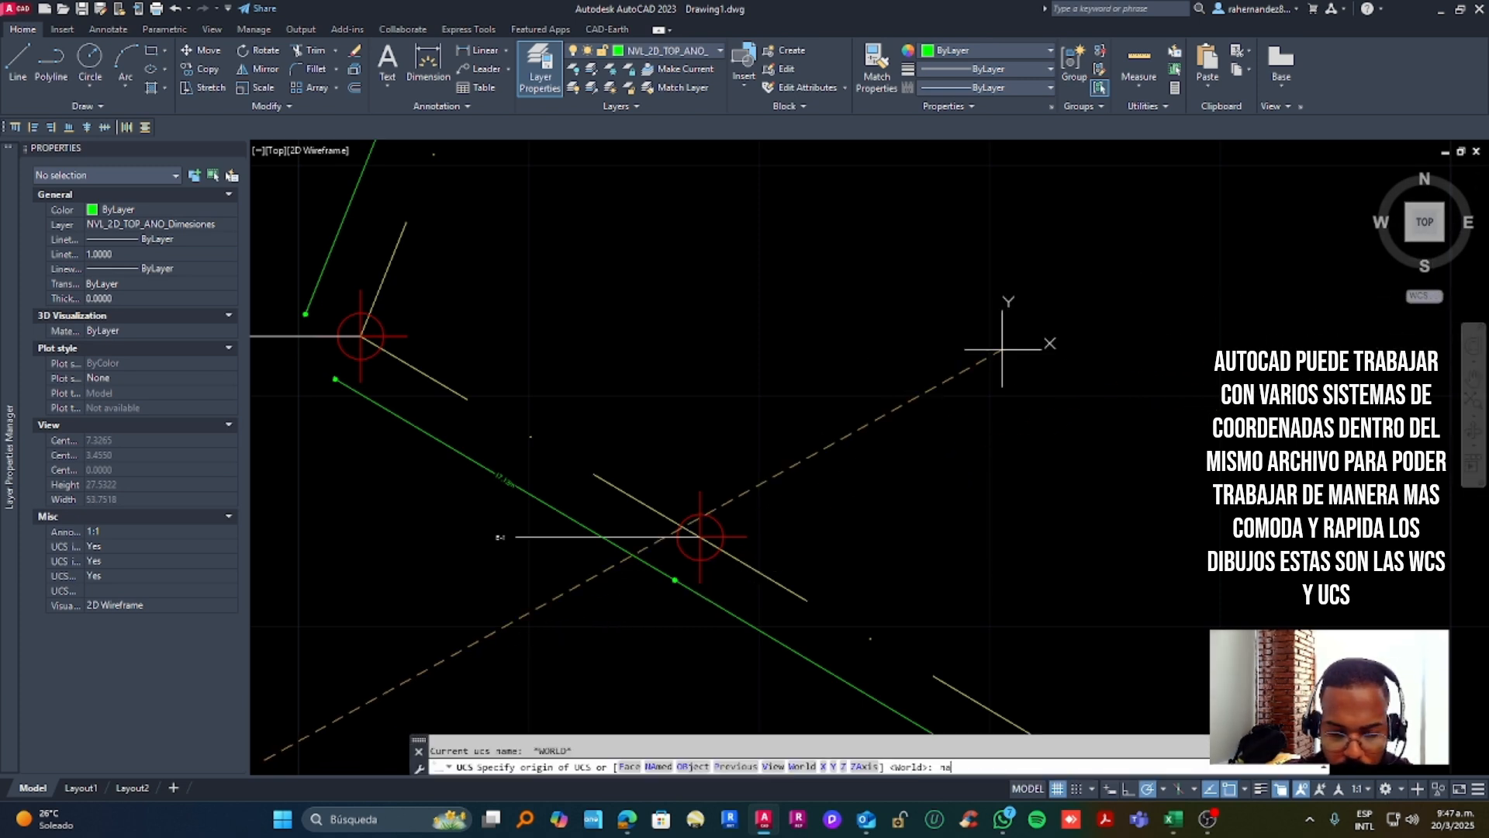
{"action": "type", "text": "na"}
{"action": "key", "text": "Return"}
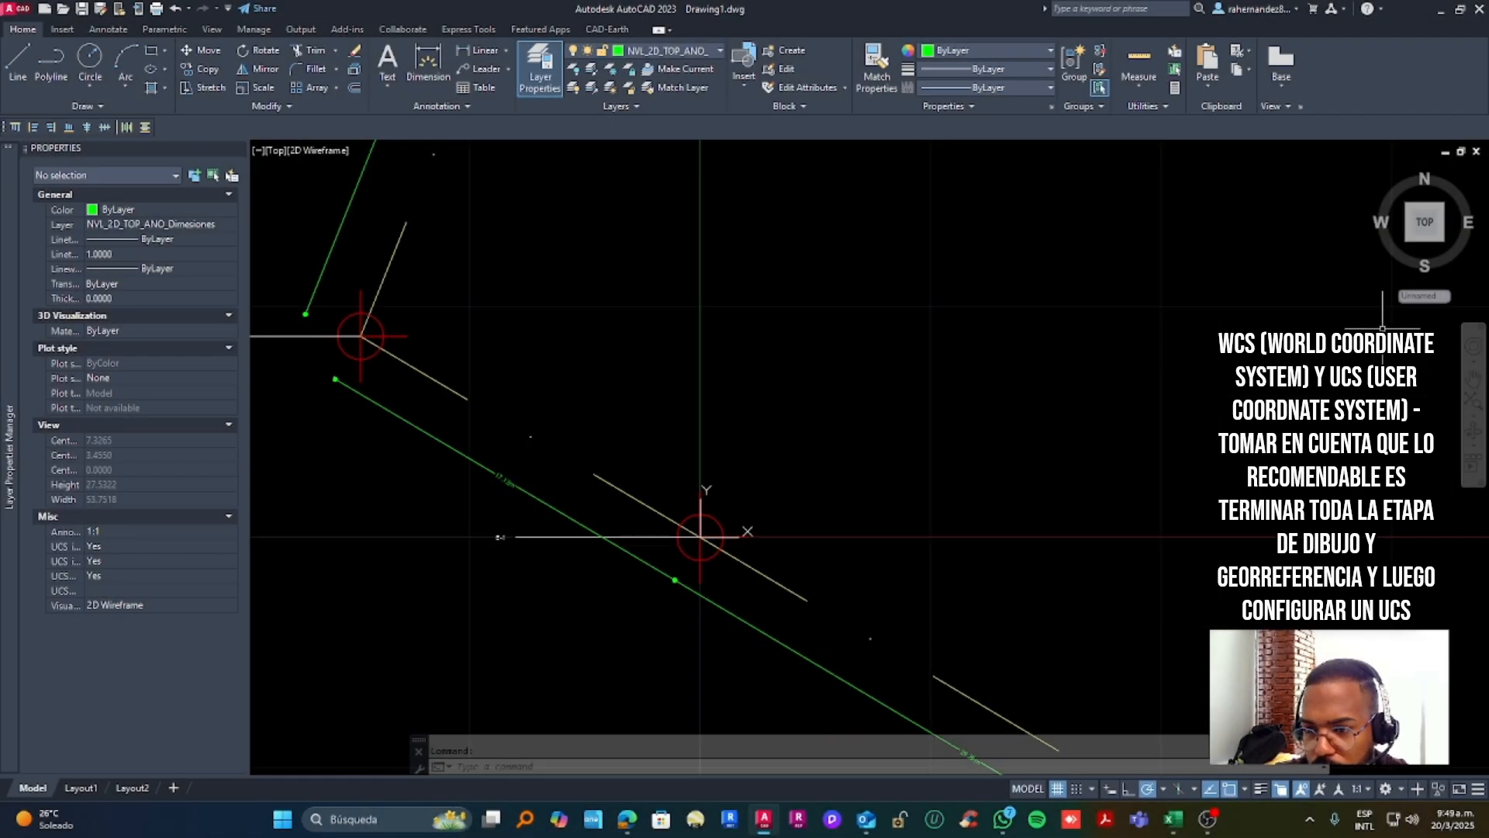
Place a new UCS origin on station point E-1 and align its X and Y axes horizontally and vertically
{"action": "left_click", "coordinate": [1425, 296]}
{"action": "left_click", "coordinate": [1418, 339]}
{"action": "left_click", "coordinate": [701, 537]}
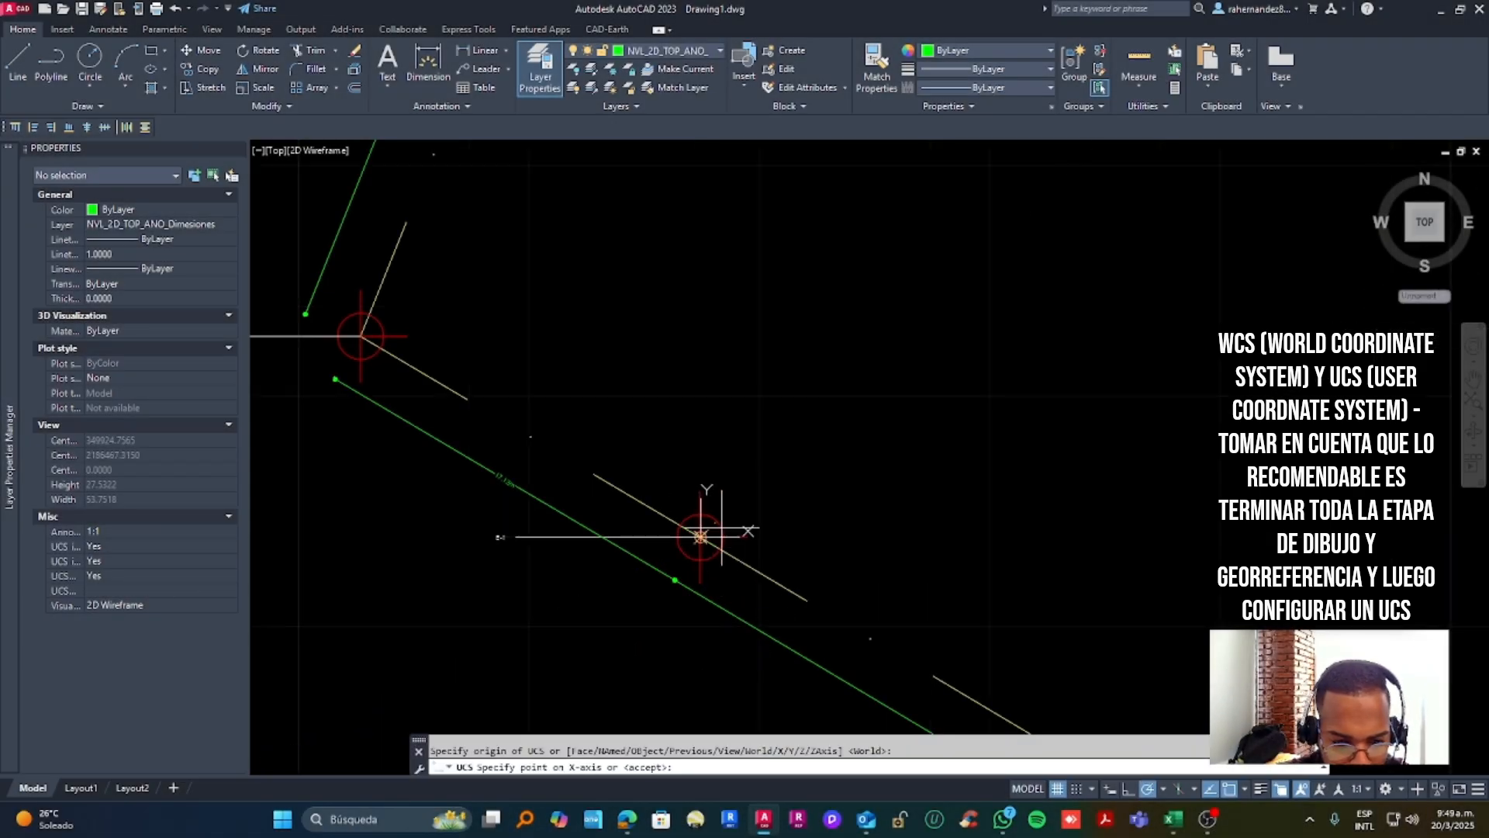
{"action": "left_click", "coordinate": [780, 536]}
{"action": "left_click", "coordinate": [700, 426]}
Save the current UCS under the name NVL_PuntoBasedeProyecto
{"action": "left_click", "coordinate": [1425, 296]}
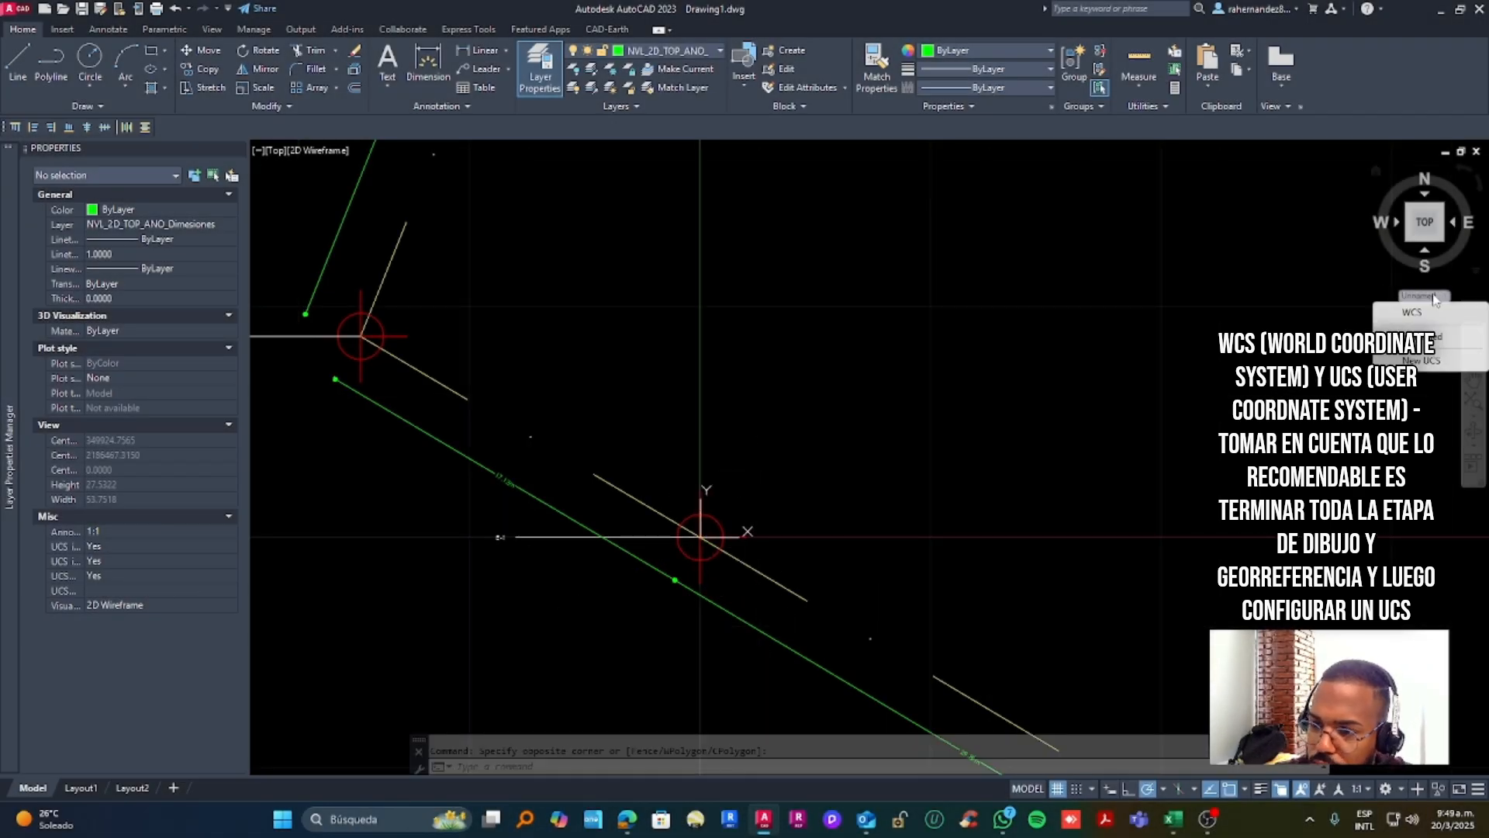
{"action": "left_click", "coordinate": [1417, 338]}
{"action": "left_click", "coordinate": [658, 766]}
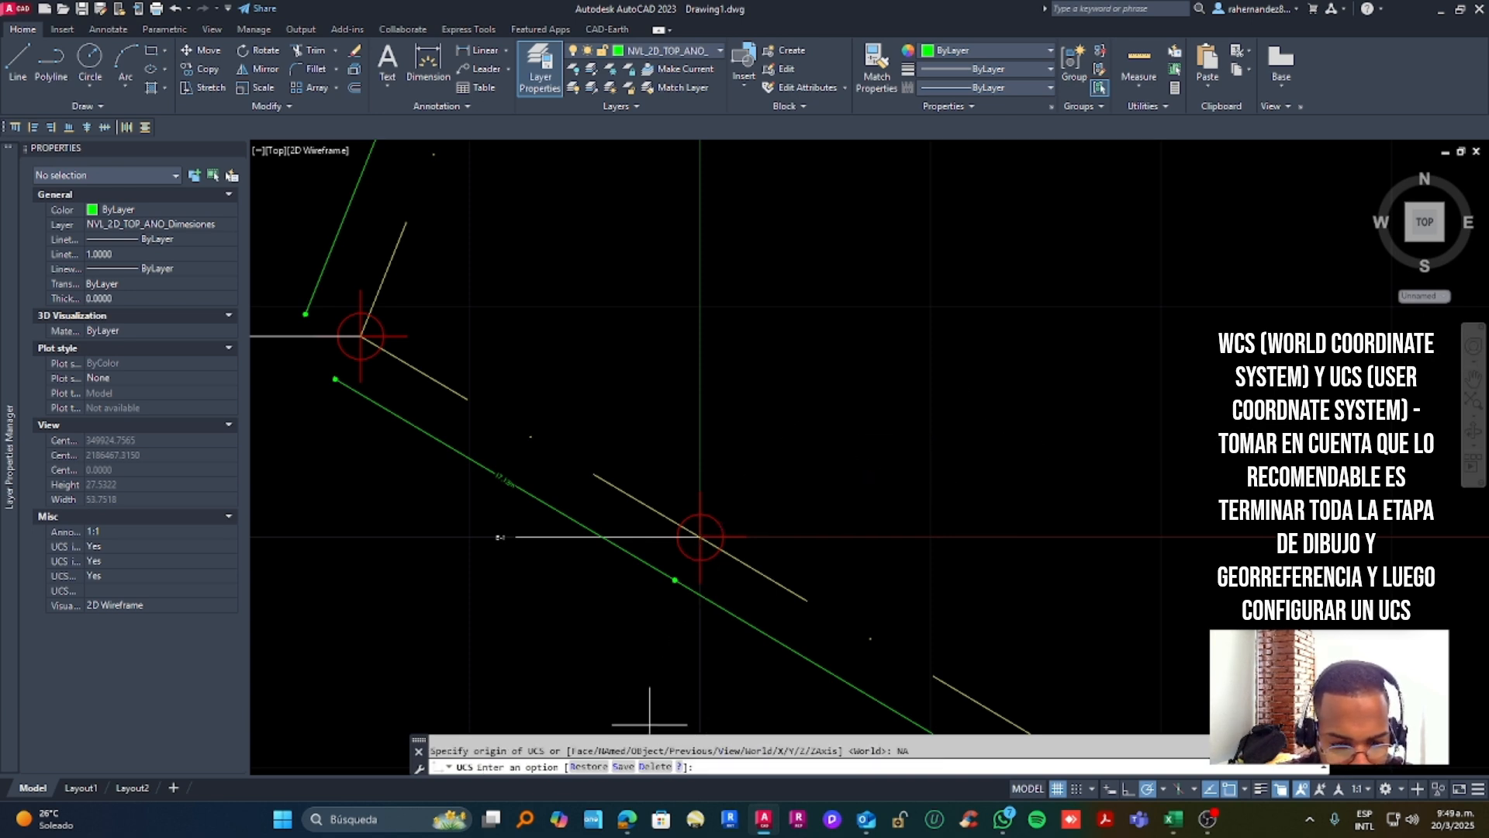
{"action": "left_click", "coordinate": [623, 766]}
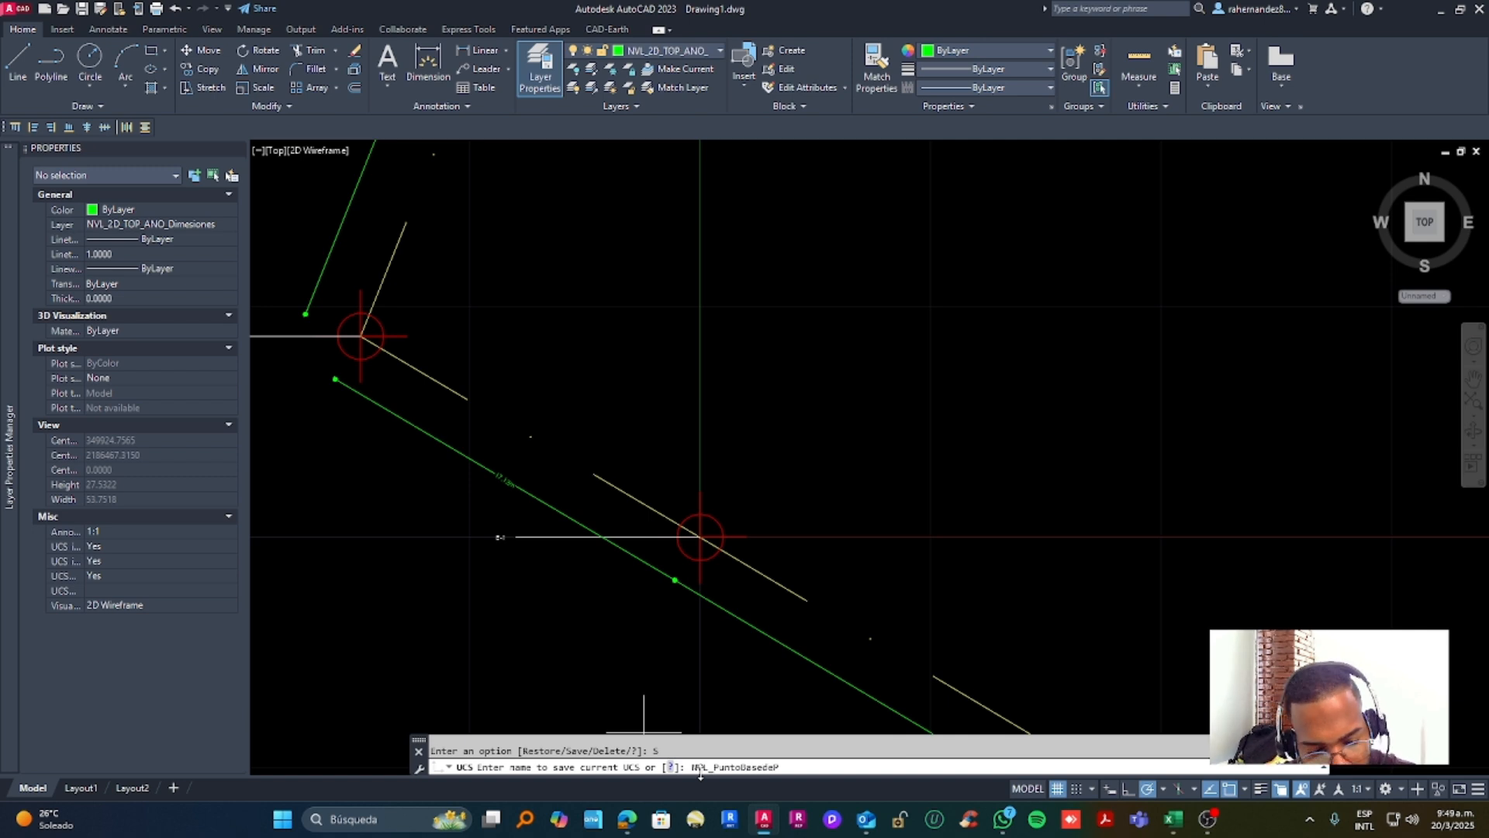
{"action": "type", "text": "NVL_PuntoBasedeProyecto"}
{"action": "key", "text": "Return"}
Compare the coordinates of station point E-1 in NVL_PuntoBasedeProyecto and WCS, returning to the named UCS
{"action": "left_click", "coordinate": [1426, 297]}
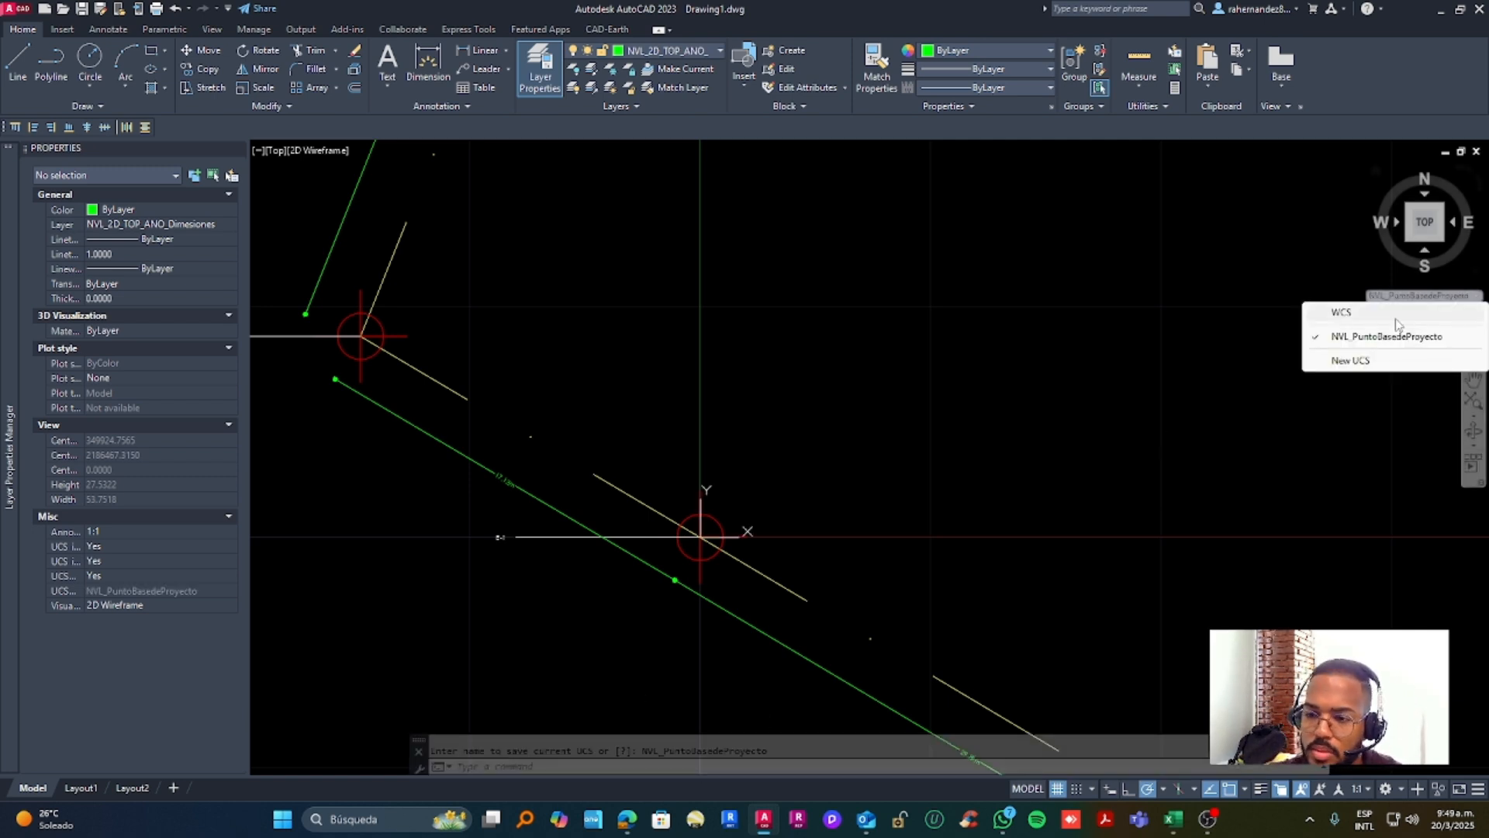
{"action": "left_click", "coordinate": [1426, 306]}
{"action": "left_click", "coordinate": [1424, 298]}
{"action": "left_click", "coordinate": [1416, 336]}
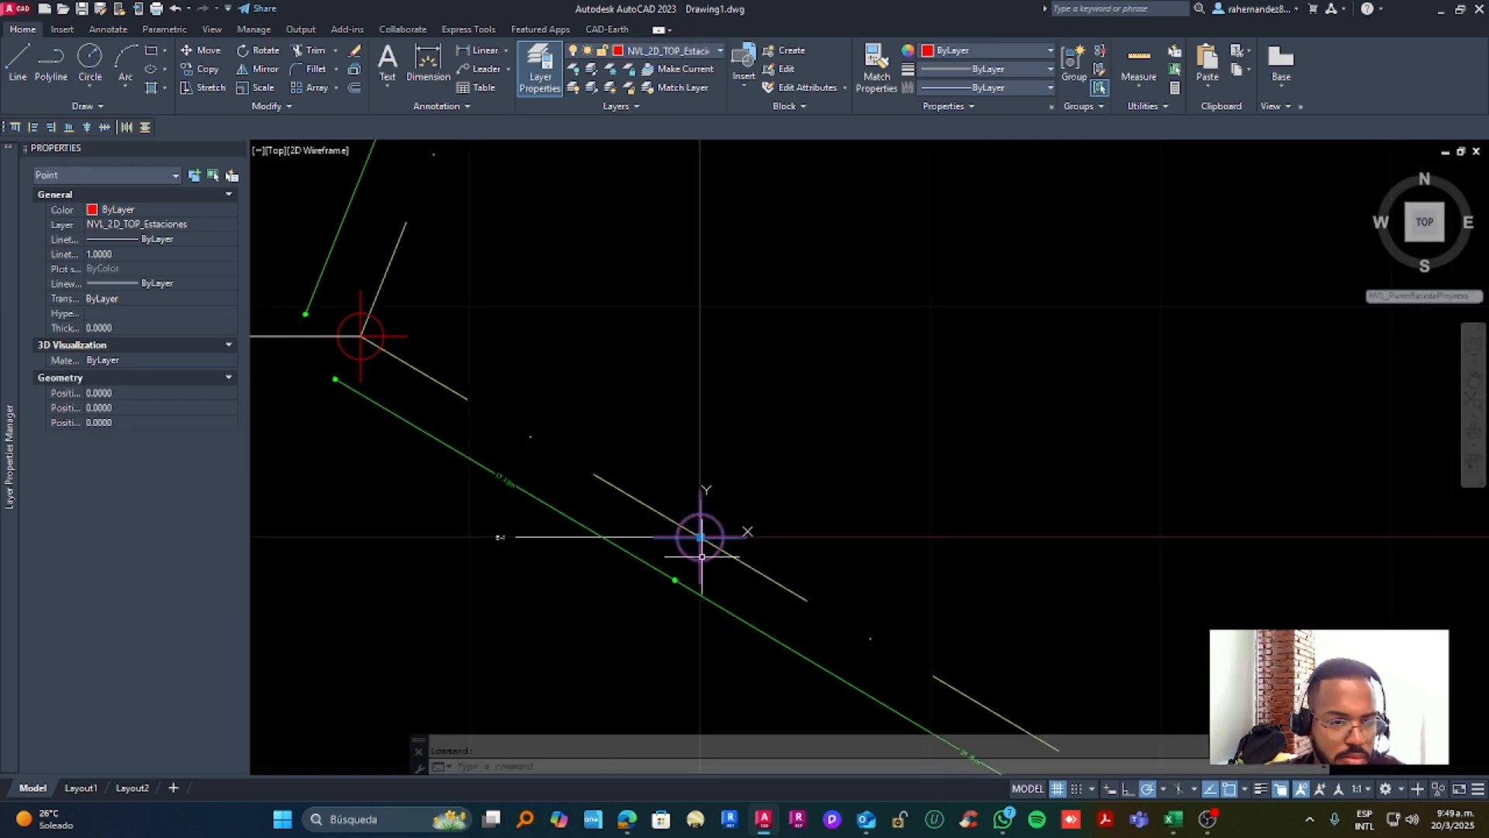
{"action": "left_click", "coordinate": [1424, 296]}
{"action": "left_click", "coordinate": [1424, 308]}
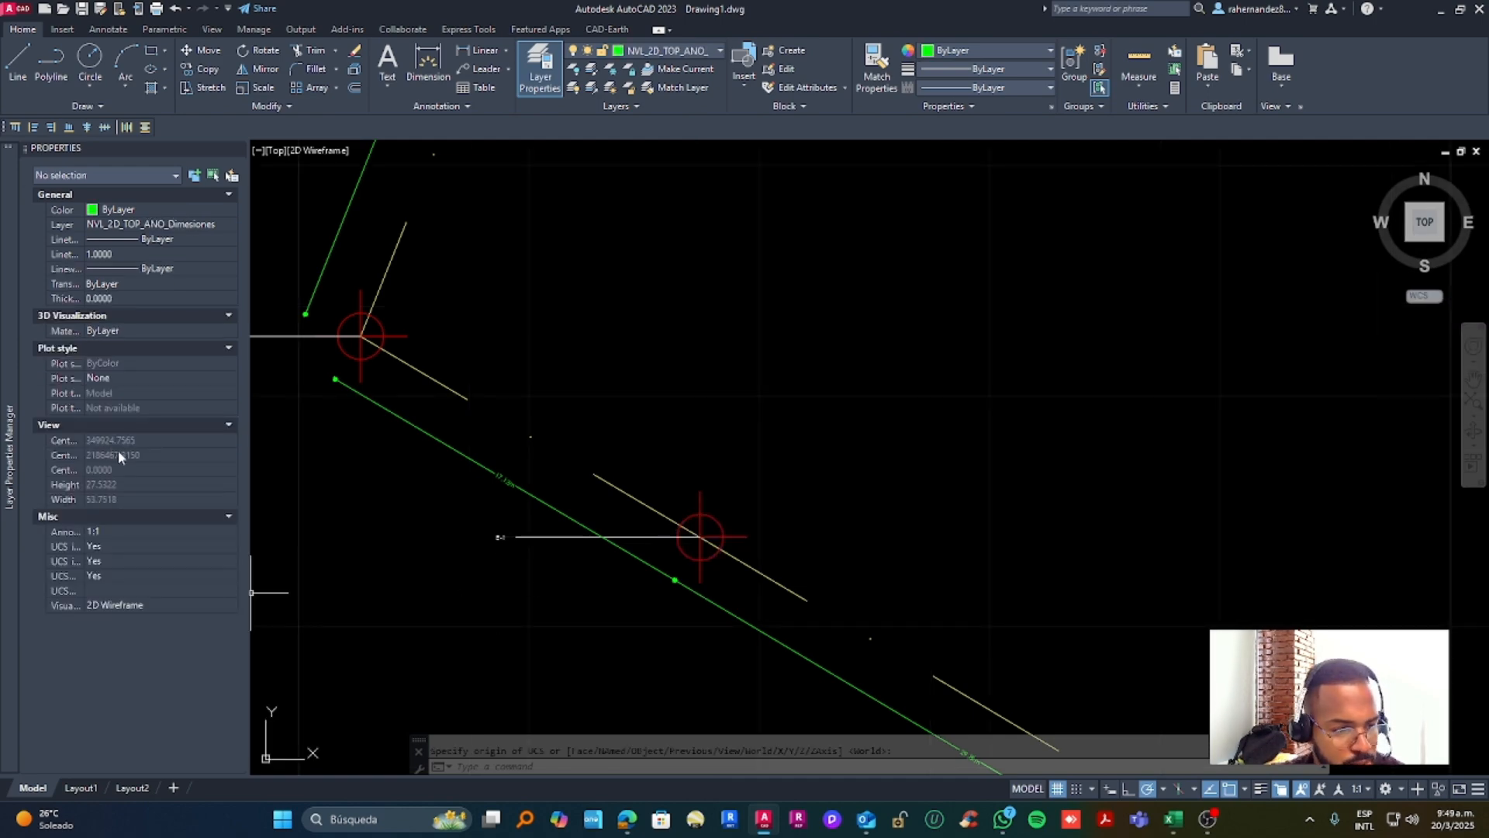
{"action": "left_click", "coordinate": [700, 537]}
{"action": "left_click", "coordinate": [1426, 297]}
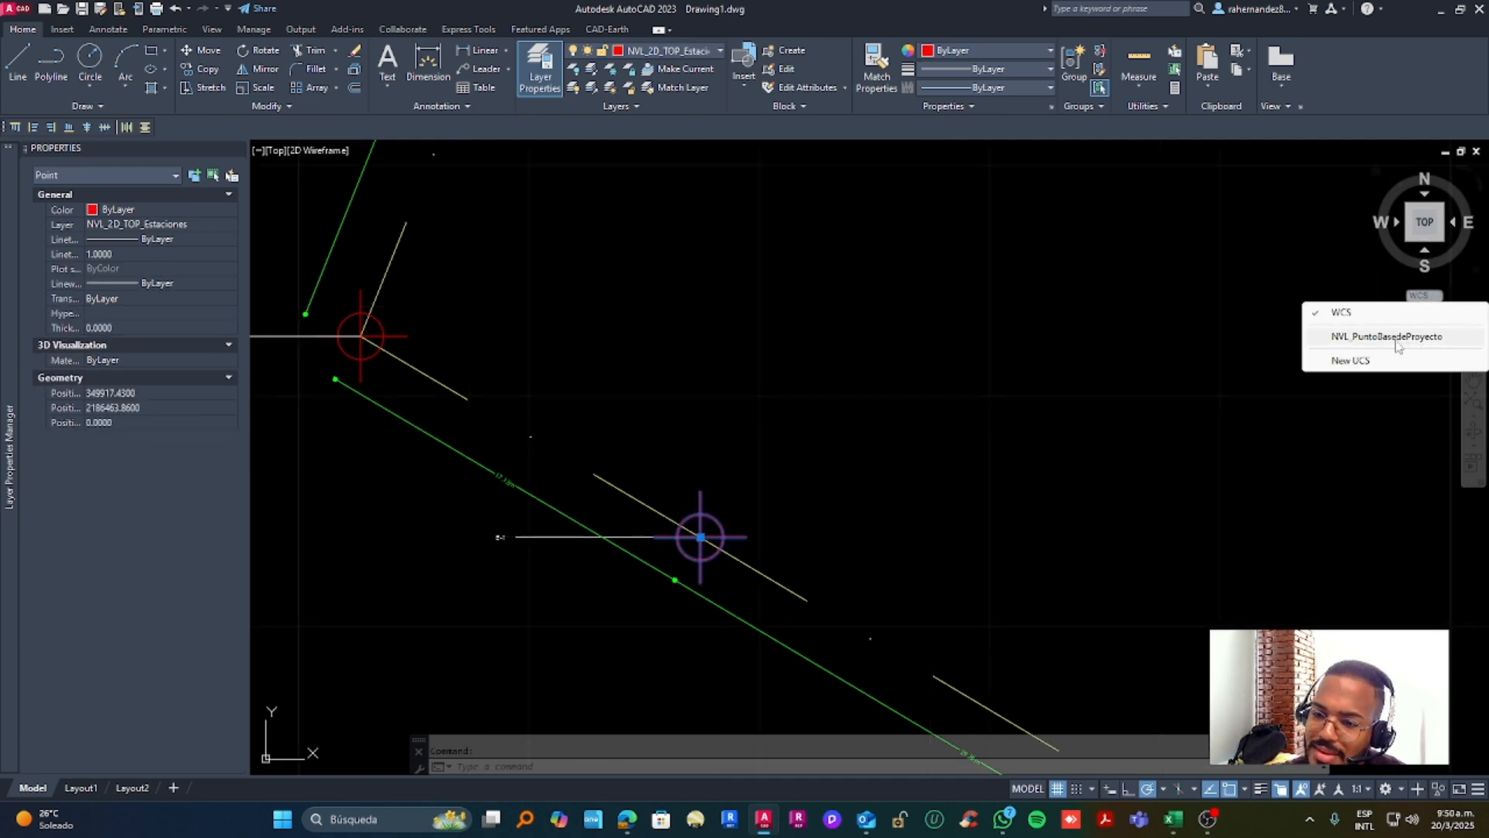
{"action": "left_click", "coordinate": [1396, 339]}
{"action": "scroll", "coordinate": [914, 470], "scroll_direction": "down", "scroll_amount": 10}
{"action": "middle_click_drag", "start_coordinate": [972, 455], "coordinate": [714, 482]}
{"action": "middle_click", "coordinate": [718, 484]}
{"action": "middle_click", "coordinate": [719, 483]}
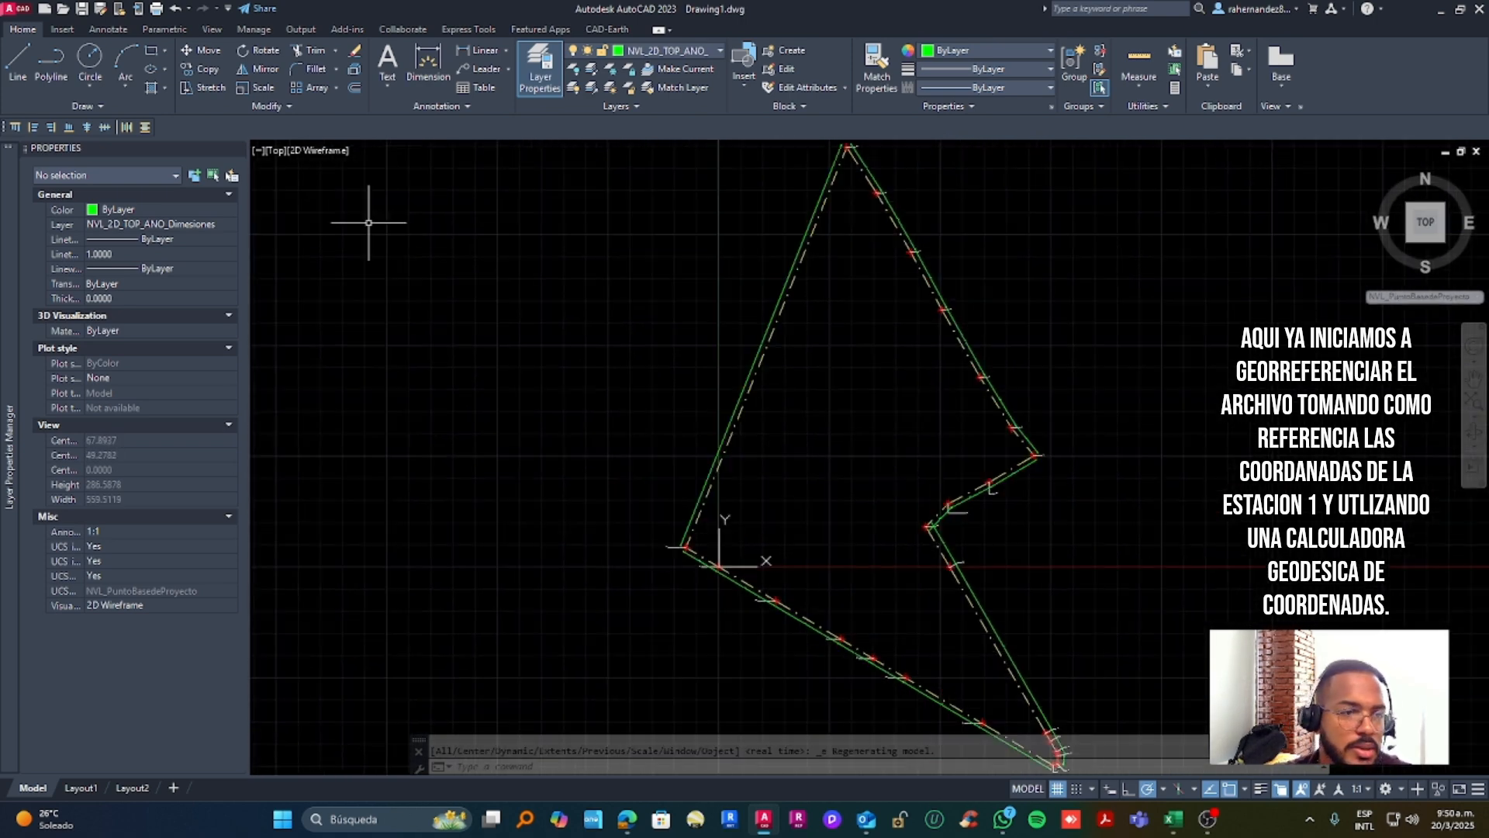
{"action": "left_click", "coordinate": [62, 29]}
{"action": "left_click", "coordinate": [1000, 115]}
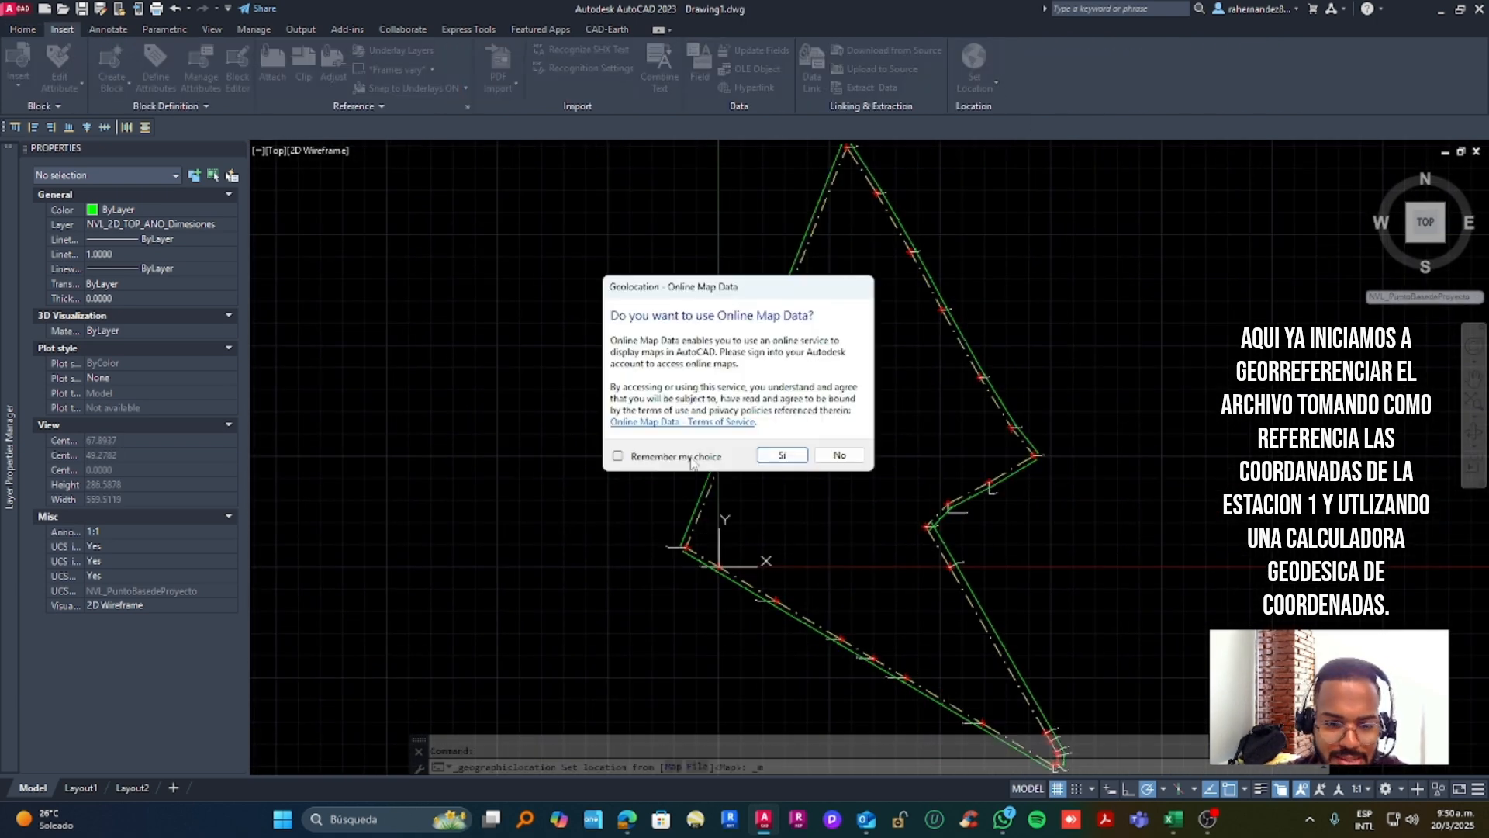
{"action": "left_click", "coordinate": [791, 460]}
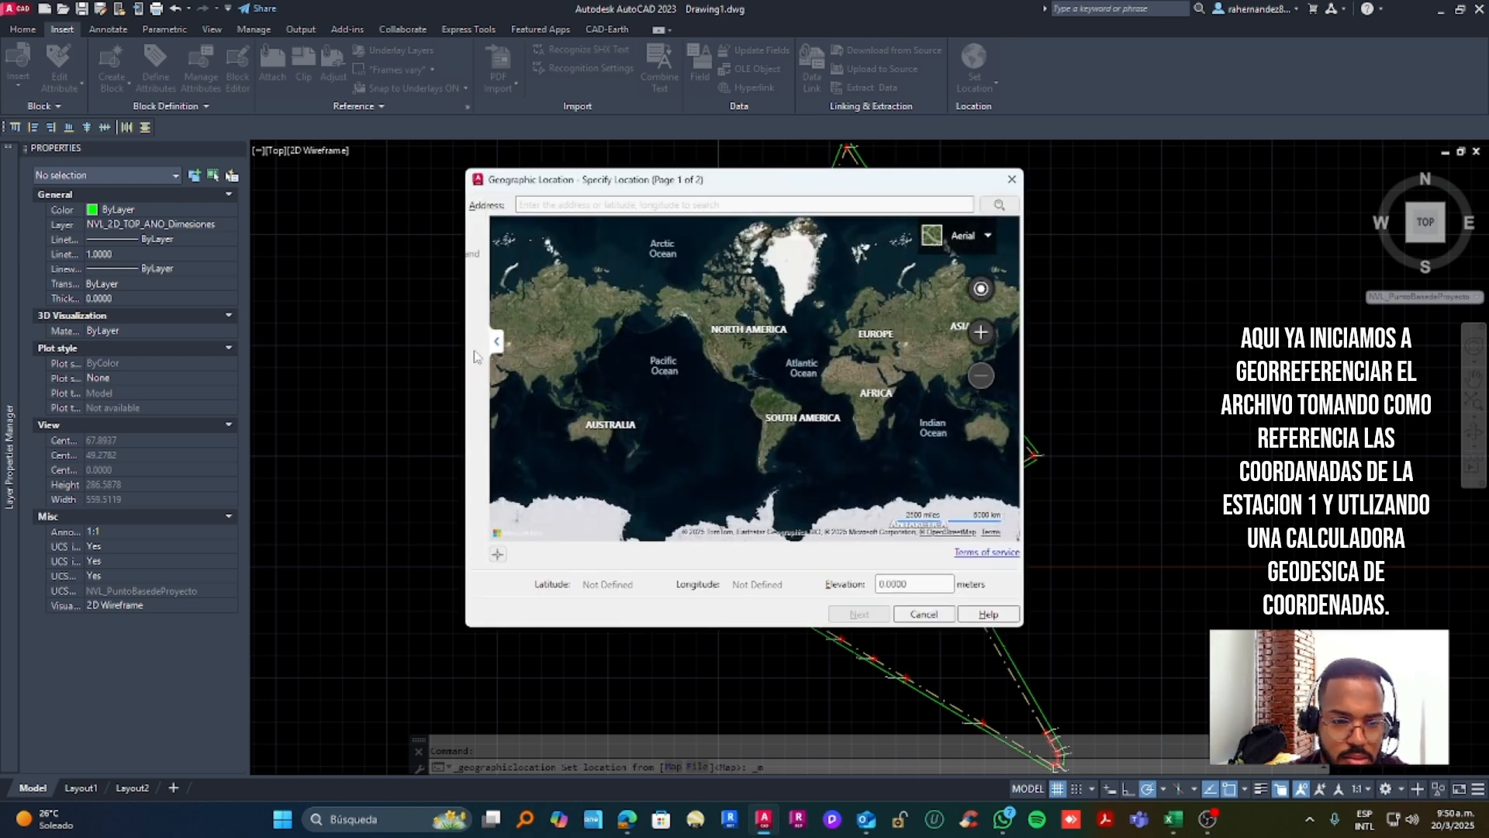
{"action": "left_click", "coordinate": [924, 615]}
Select station point E-1, switch the coordinate system to WCS and copy the point's X position
{"action": "scroll", "coordinate": [924, 465], "scroll_direction": "up", "scroll_amount": 8}
{"action": "left_click", "coordinate": [1045, 468]}
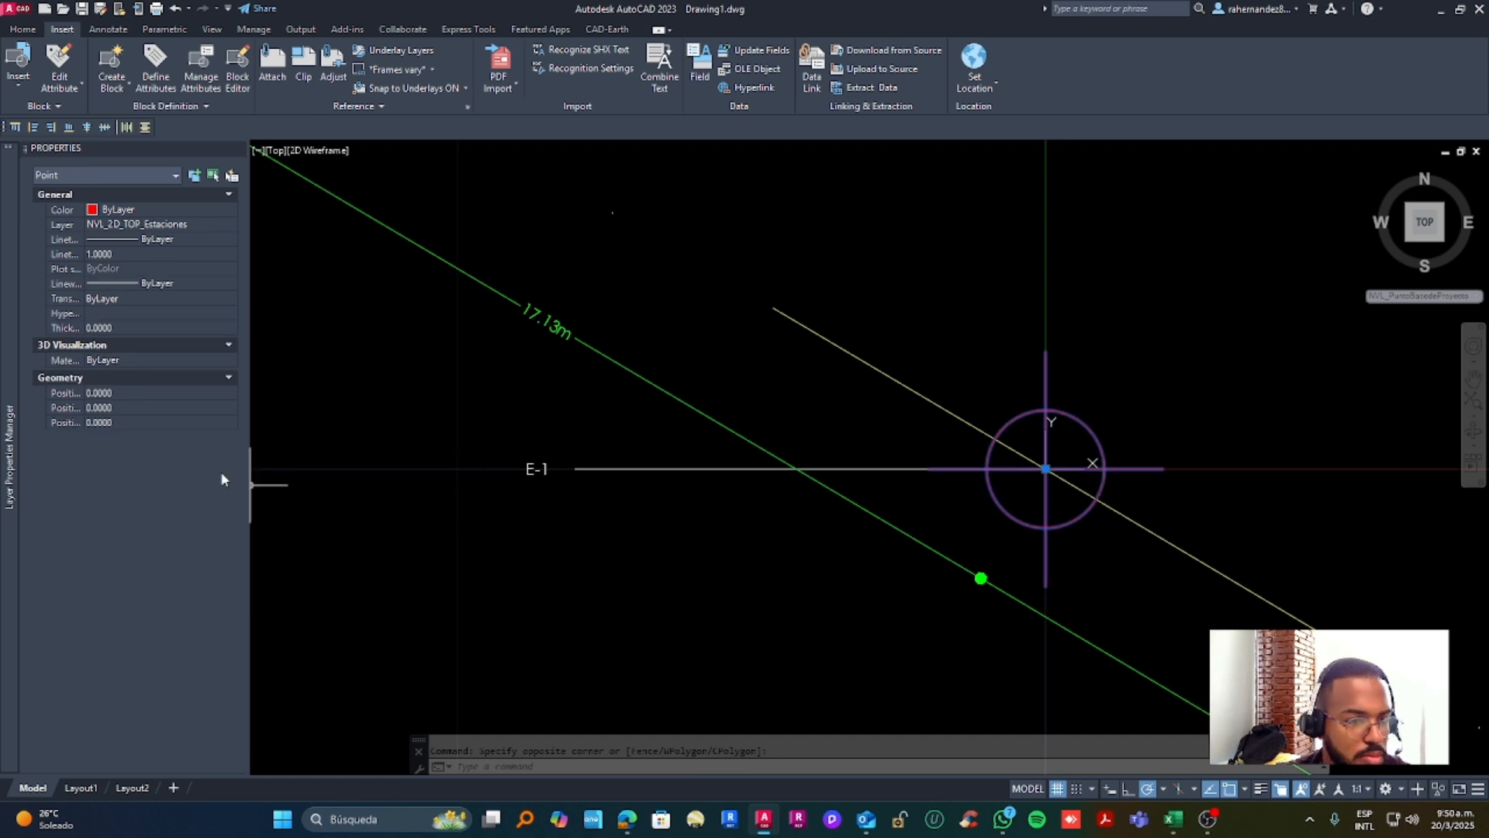
{"action": "left_click", "coordinate": [1424, 296]}
{"action": "left_click", "coordinate": [1334, 306]}
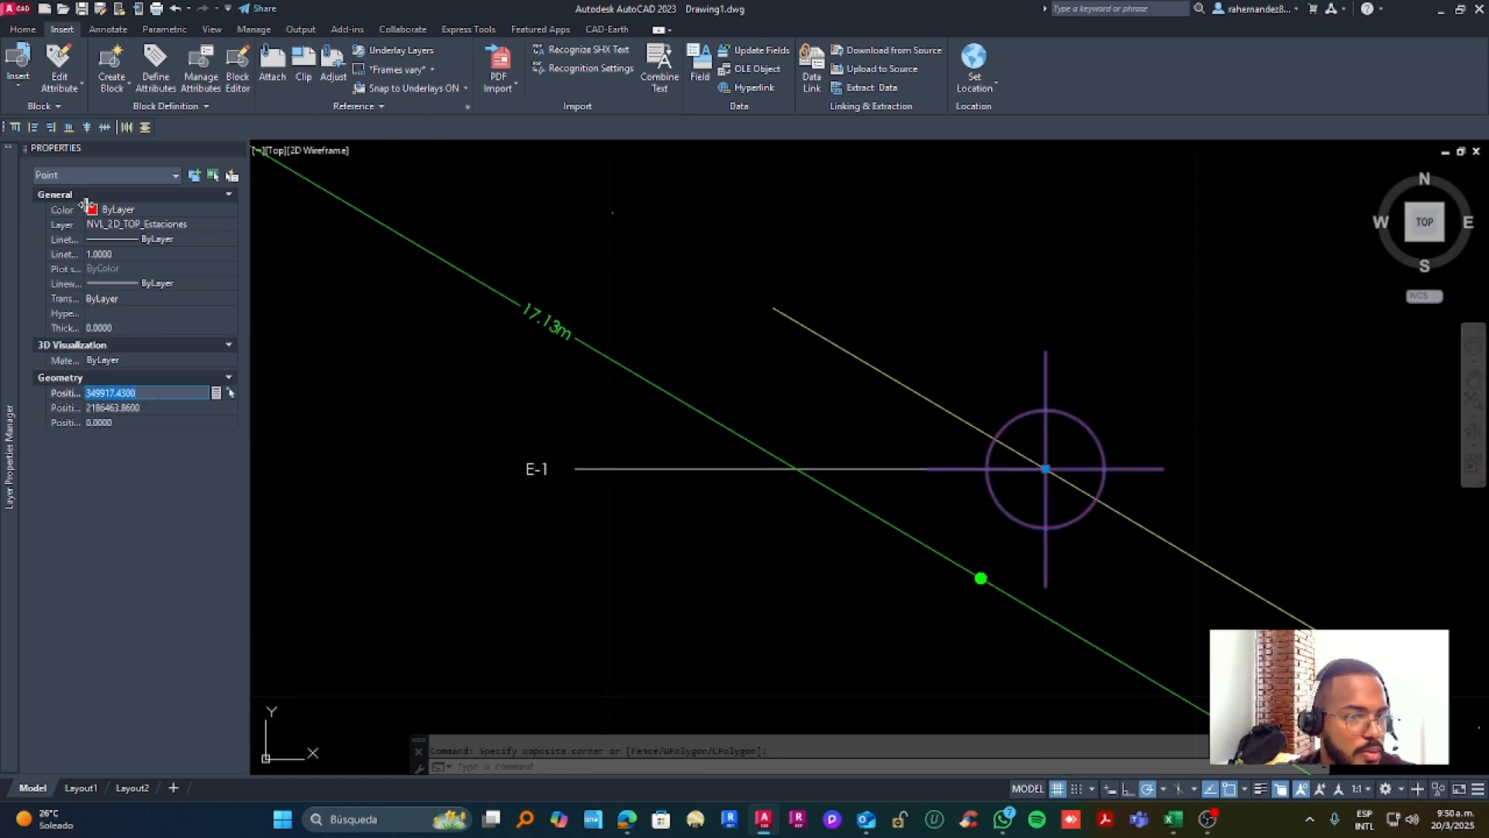
{"action": "left_click_drag", "start_coordinate": [86, 204], "coordinate": [103, 205]}
{"action": "right_click", "coordinate": [150, 393]}
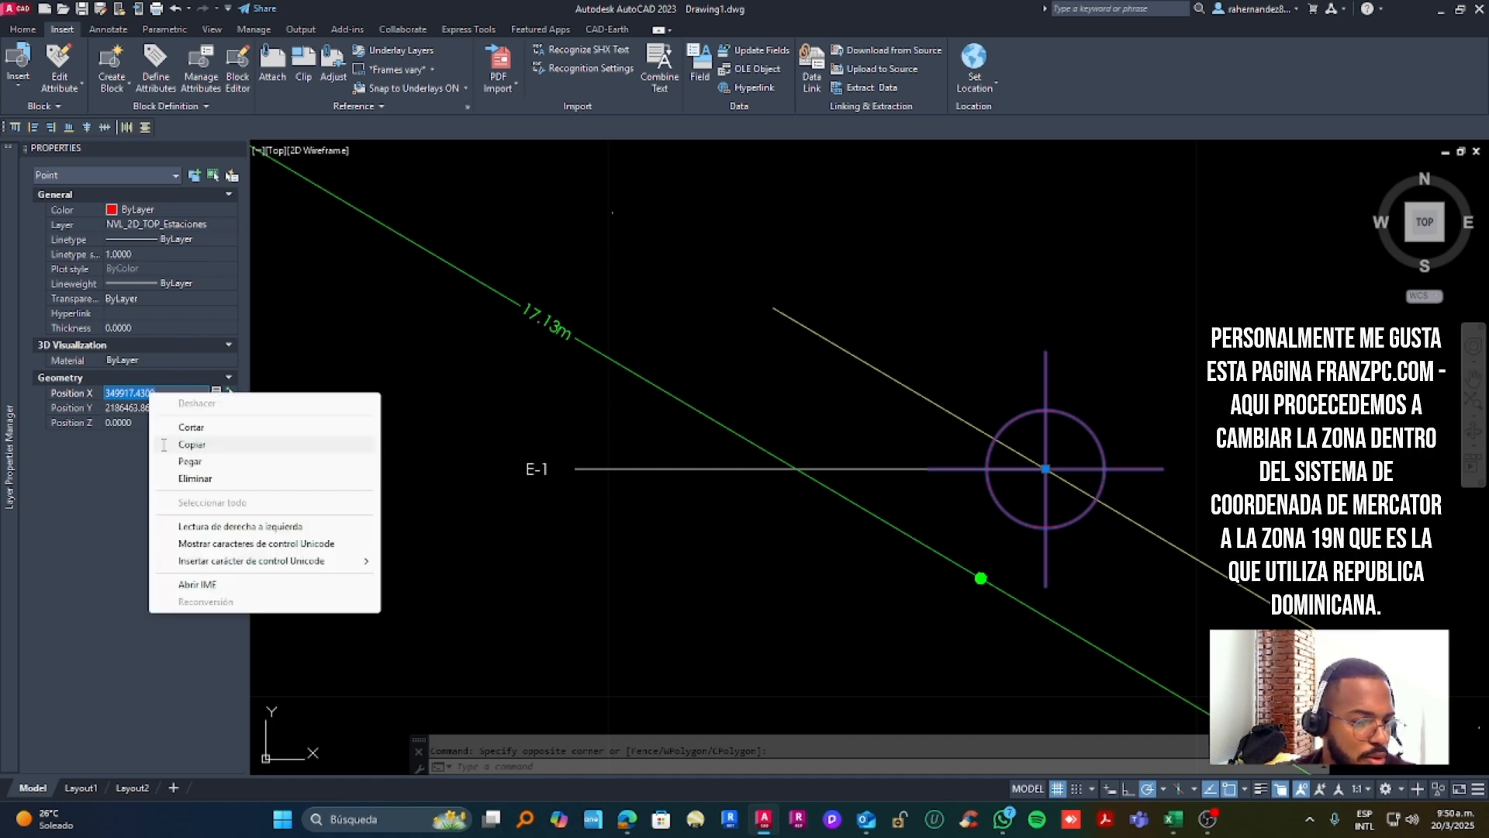
{"action": "left_click", "coordinate": [191, 444]}
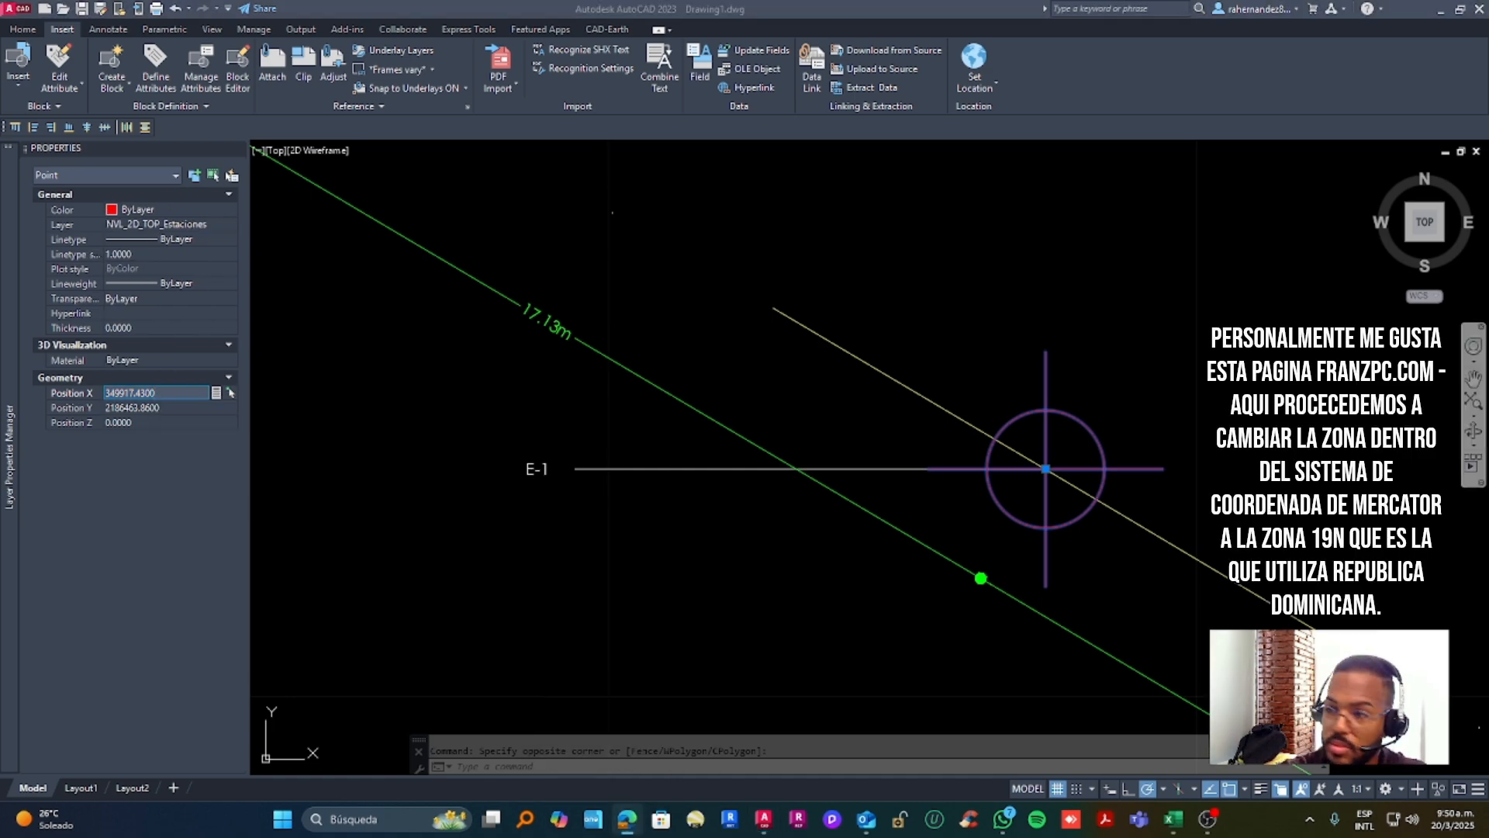
Switch to the browser's geodetic coordinate calculator and enter standard UTM zone 19, hemisphere N and Este (X) 349917.4300
{"action": "left_click_drag", "start_coordinate": [1488, 9], "coordinate": [1287, 0]}
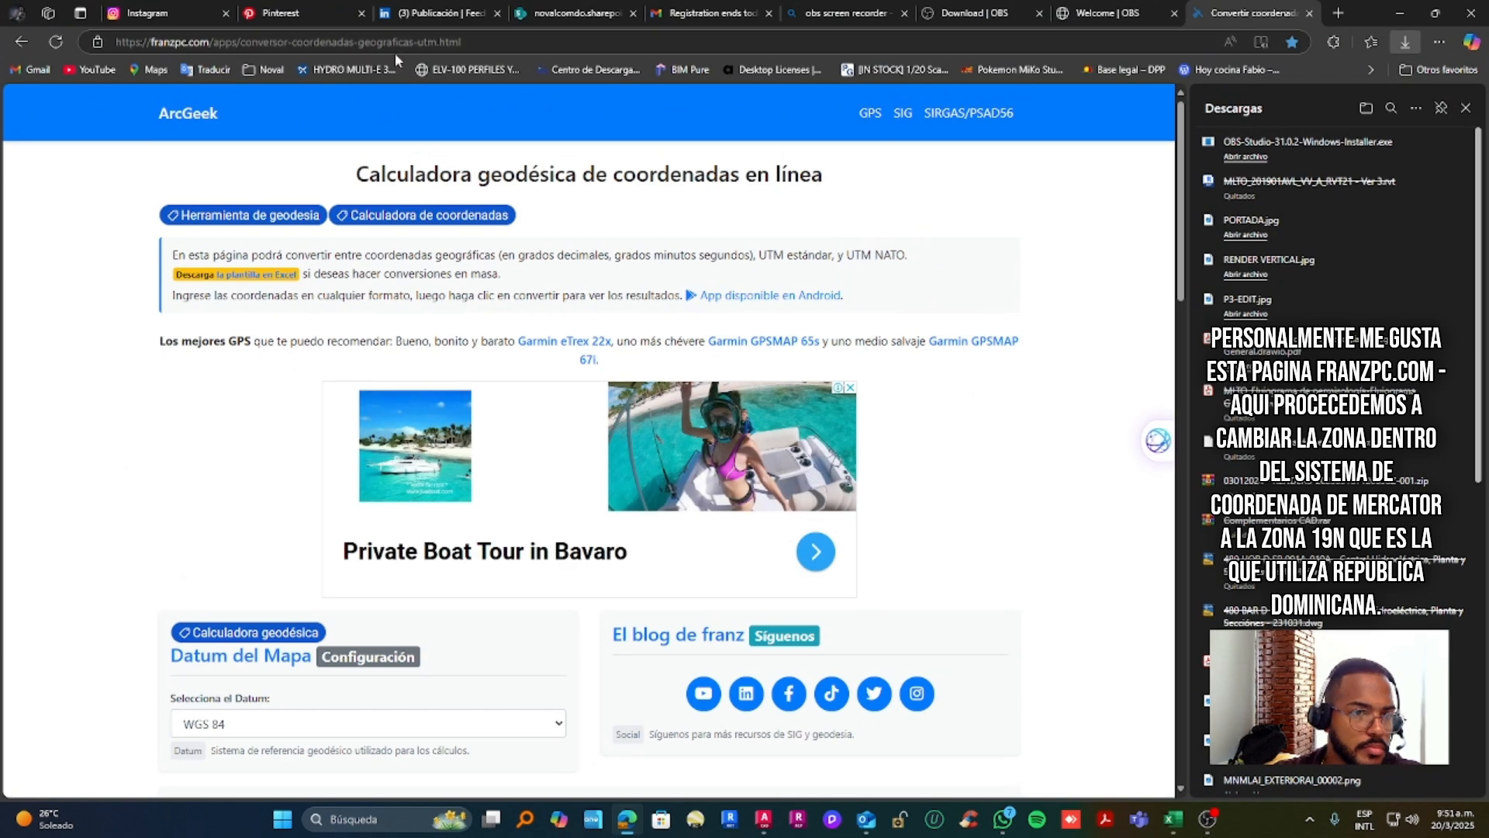
{"action": "scroll", "coordinate": [467, 316], "scroll_direction": "down", "scroll_amount": 3}
{"action": "scroll", "coordinate": [469, 319], "scroll_direction": "down", "scroll_amount": 7}
{"action": "left_click", "coordinate": [698, 359]}
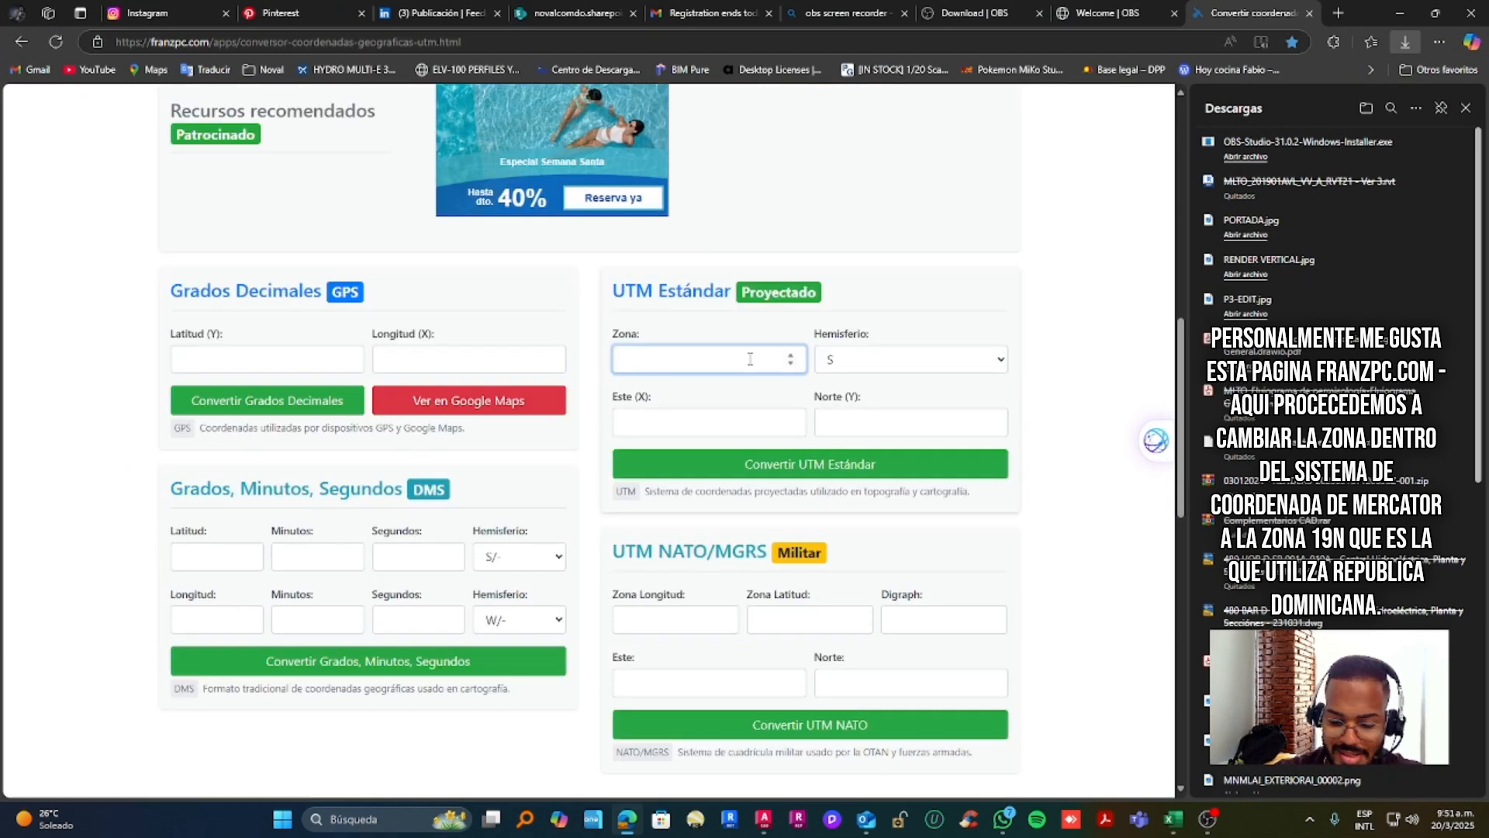
{"action": "type", "text": "19"}
{"action": "left_click", "coordinate": [913, 359]}
{"action": "left_click", "coordinate": [831, 388]}
{"action": "left_click", "coordinate": [698, 423]}
{"action": "type", "text": "349917.4300"}
Copy point E-1's Y position 2186463.8600 from AutoCAD into the browser calculator's Norte (Y) value and convert the standard UTM coordinates
{"action": "left_click", "coordinate": [900, 423]}
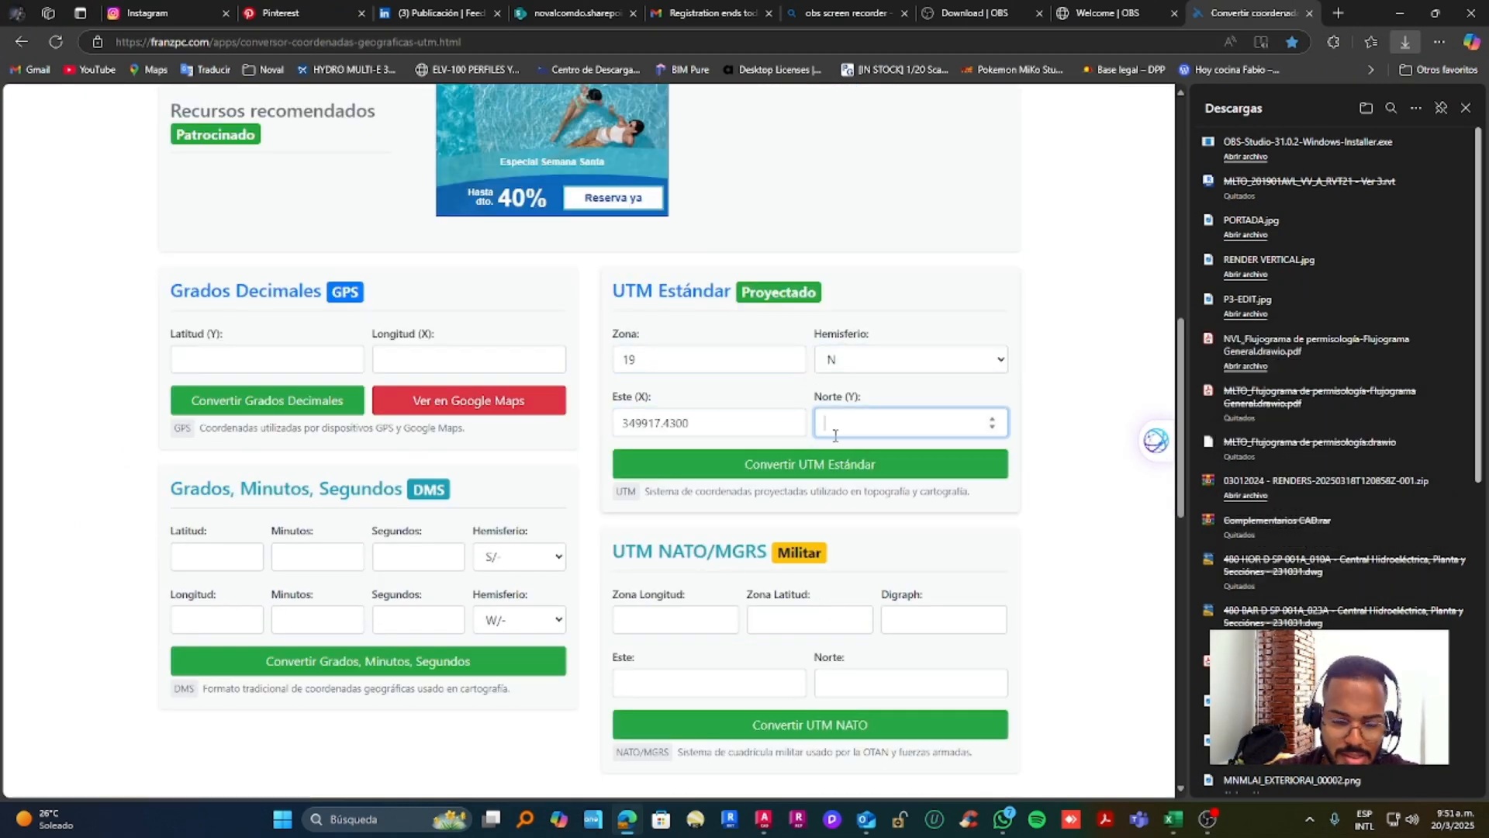
{"action": "left_click", "coordinate": [764, 820]}
{"action": "right_click", "coordinate": [154, 404]}
{"action": "left_click", "coordinate": [225, 460]}
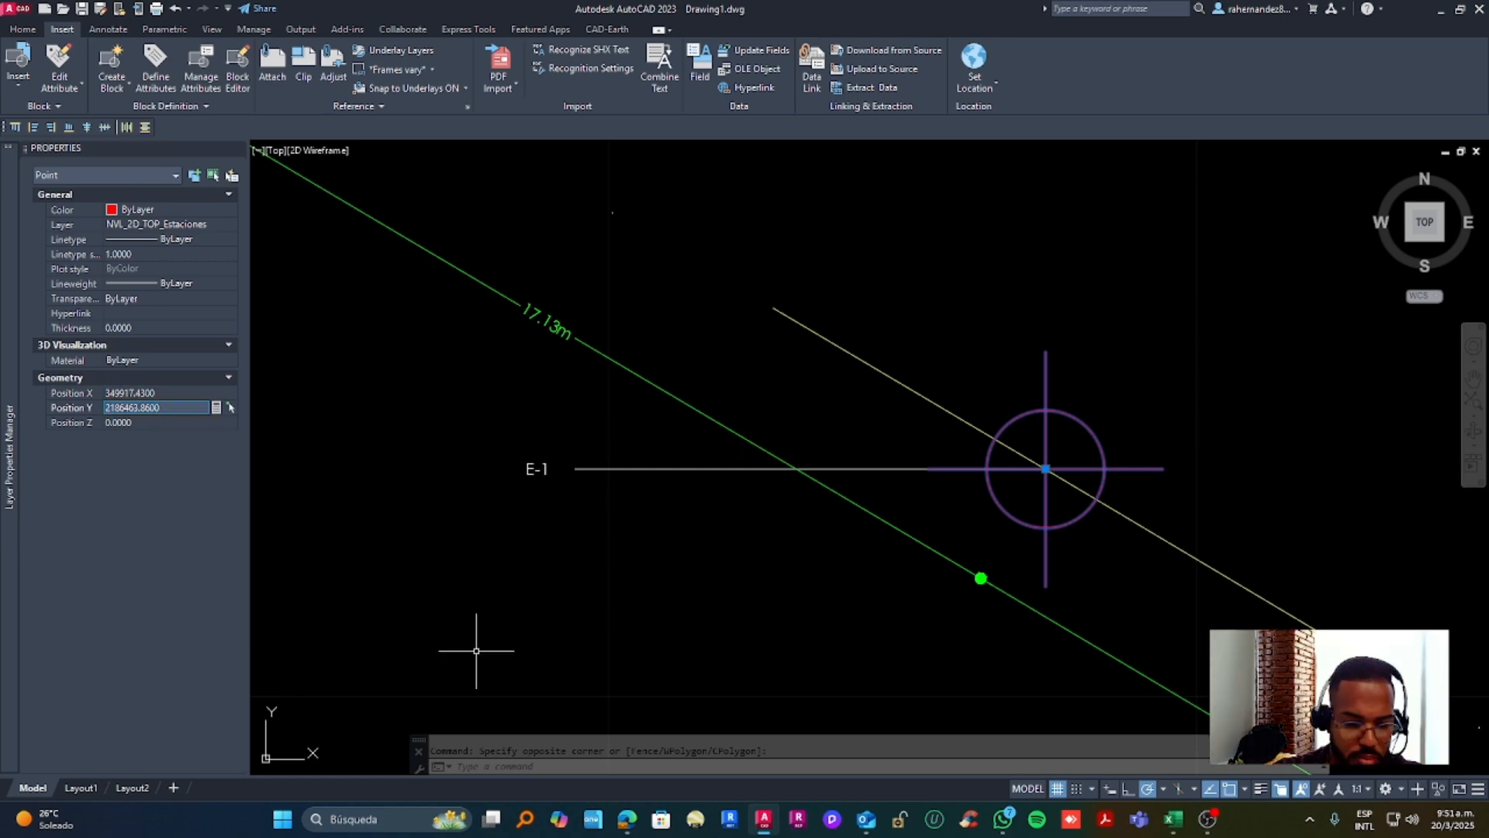
{"action": "key", "text": "alt+Tab"}
{"action": "left_click", "coordinate": [623, 484]}
{"action": "key", "text": "ctrl+v"}
{"action": "left_click", "coordinate": [811, 464]}
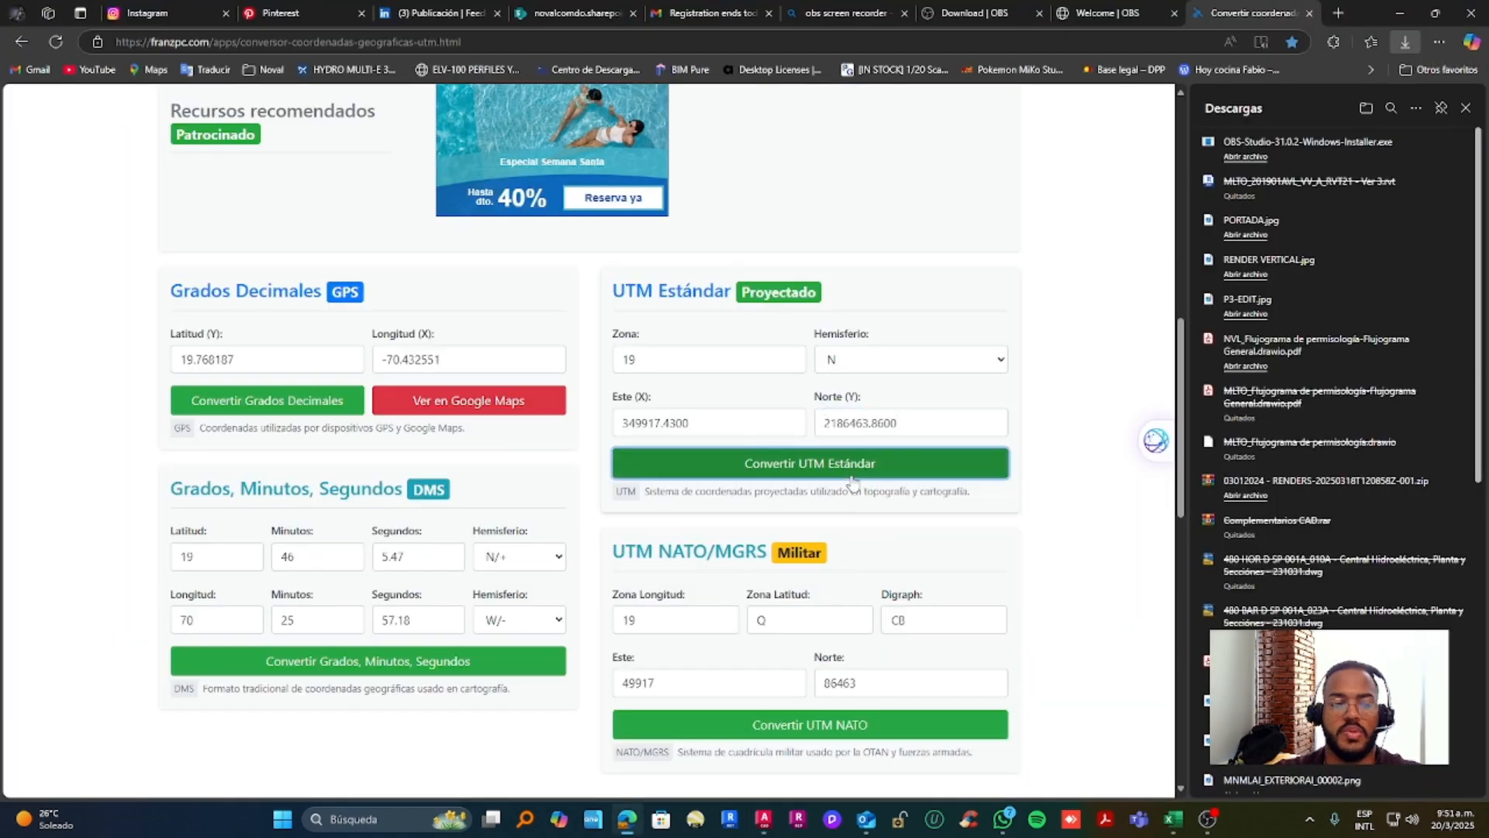
{"action": "scroll", "coordinate": [360, 424], "scroll_direction": "up", "scroll_amount": 7}
{"action": "scroll", "coordinate": [359, 425], "scroll_direction": "up", "scroll_amount": 3}
{"action": "scroll", "coordinate": [357, 419], "scroll_direction": "down", "scroll_amount": 9}
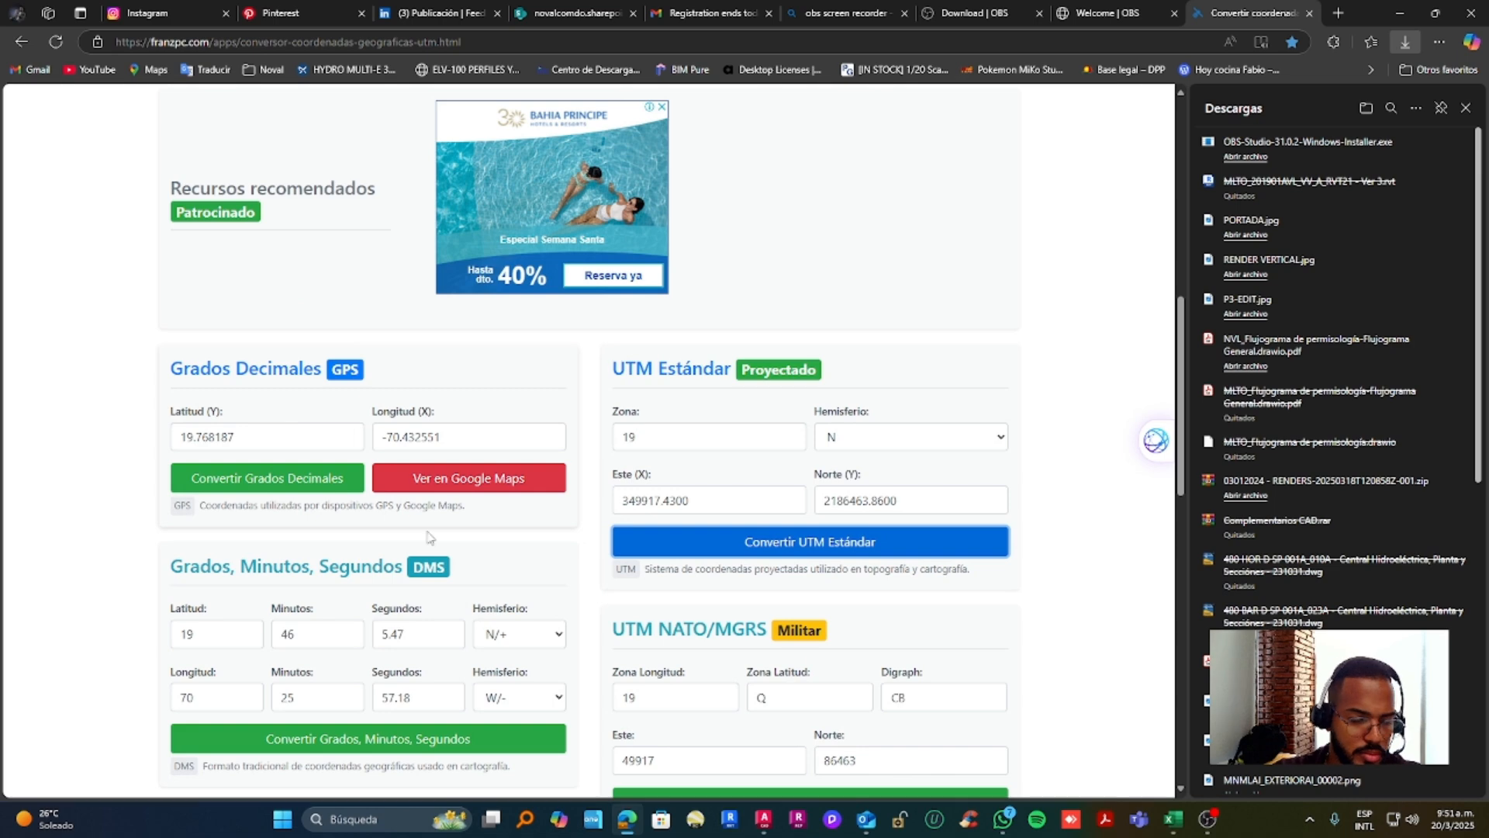
Start setting the drawing's location from the map in AutoCAD and copy the calculator's decimal latitude 19.768187 from the browser into the address
{"action": "left_click", "coordinate": [760, 828]}
{"action": "left_click", "coordinate": [974, 70]}
{"action": "left_click", "coordinate": [987, 116]}
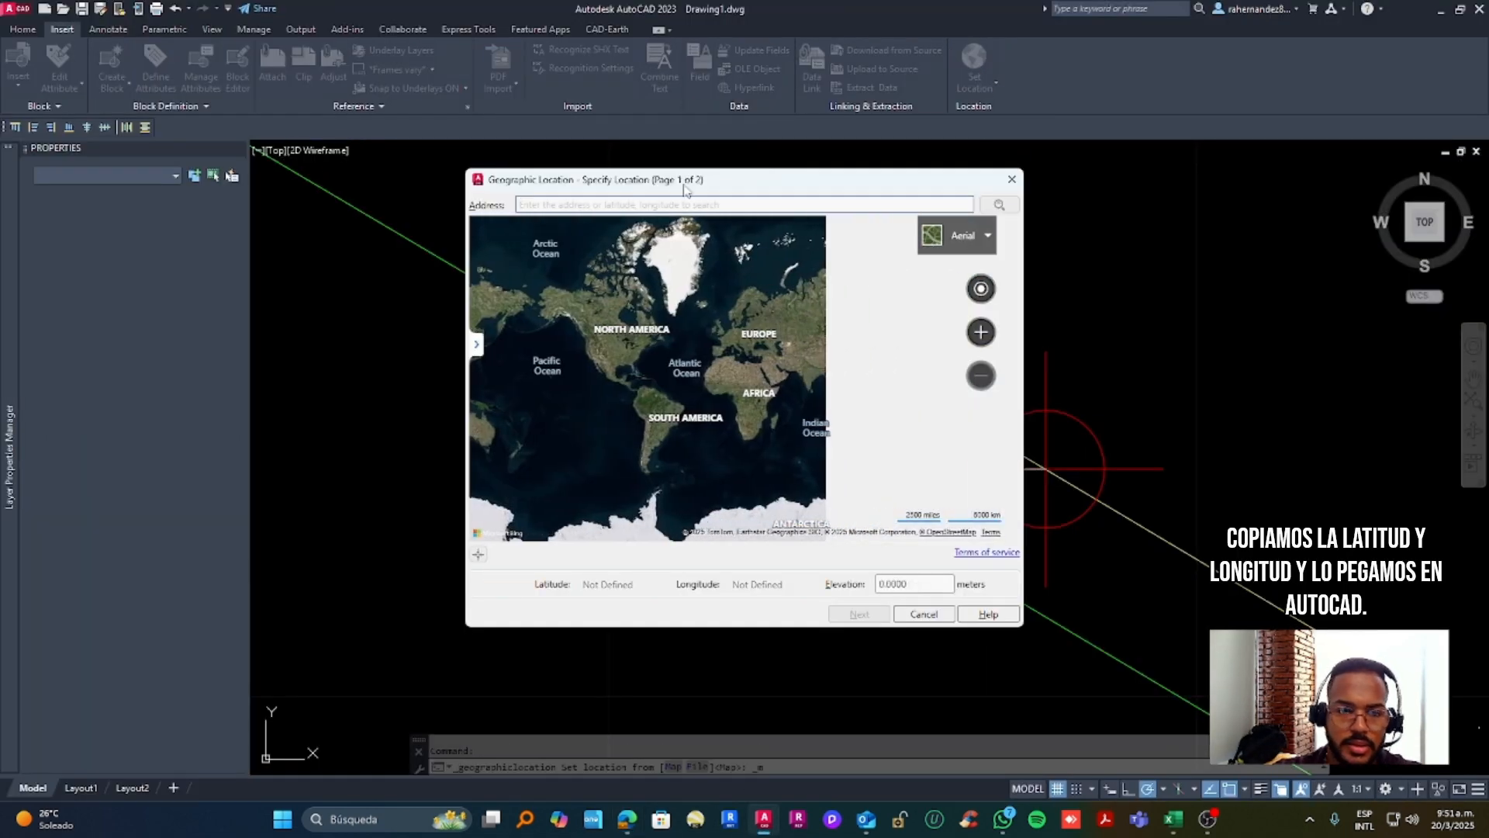
{"action": "left_click", "coordinate": [676, 204]}
{"action": "left_click", "coordinate": [627, 819]}
{"action": "left_click_drag", "start_coordinate": [259, 436], "coordinate": [183, 435]}
{"action": "right_click", "coordinate": [183, 433]}
{"action": "left_click", "coordinate": [232, 504]}
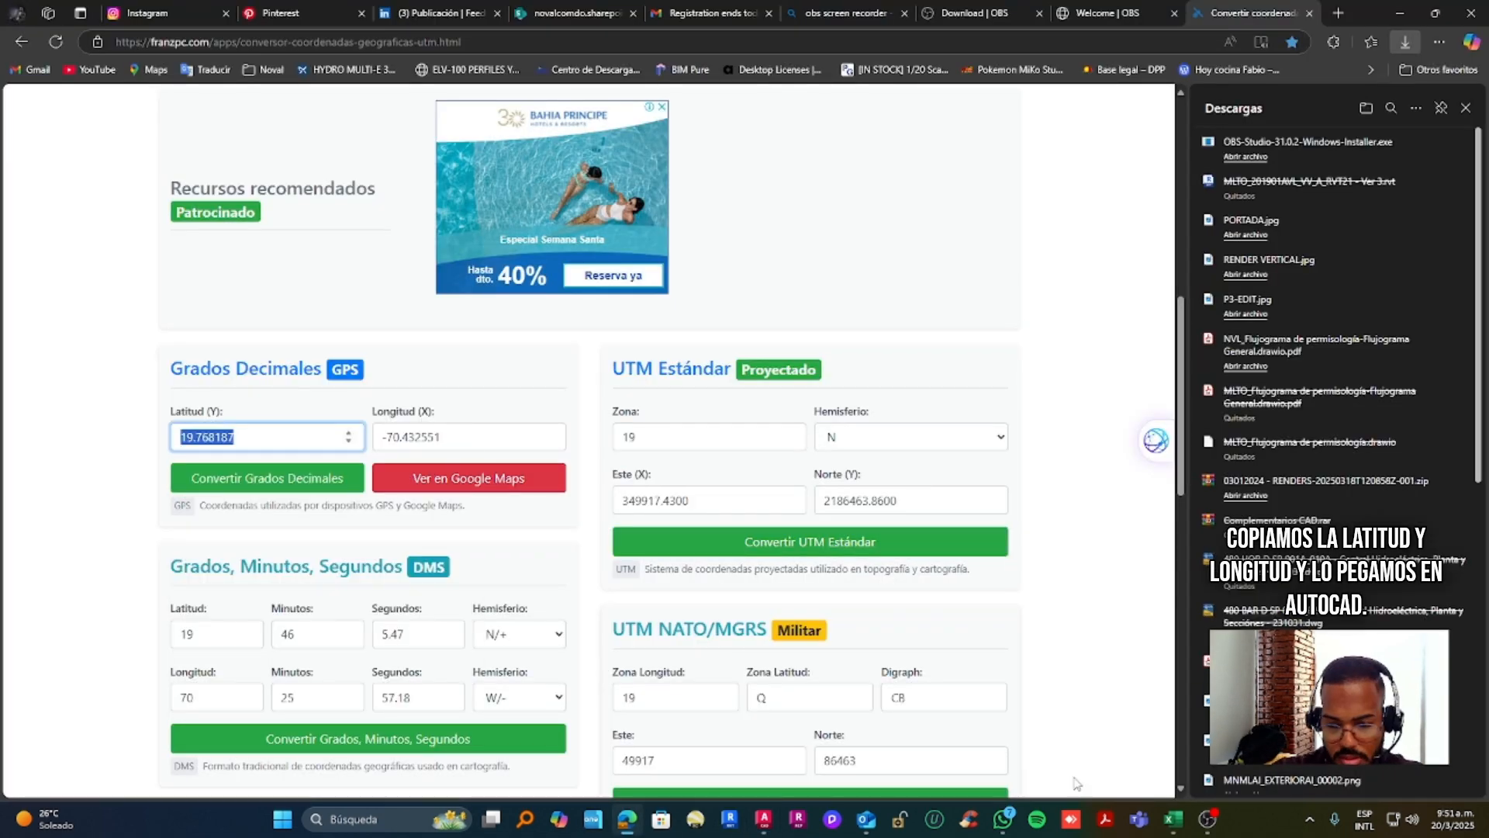
{"action": "left_click", "coordinate": [764, 819]}
{"action": "right_click", "coordinate": [655, 205]}
{"action": "left_click", "coordinate": [698, 355]}
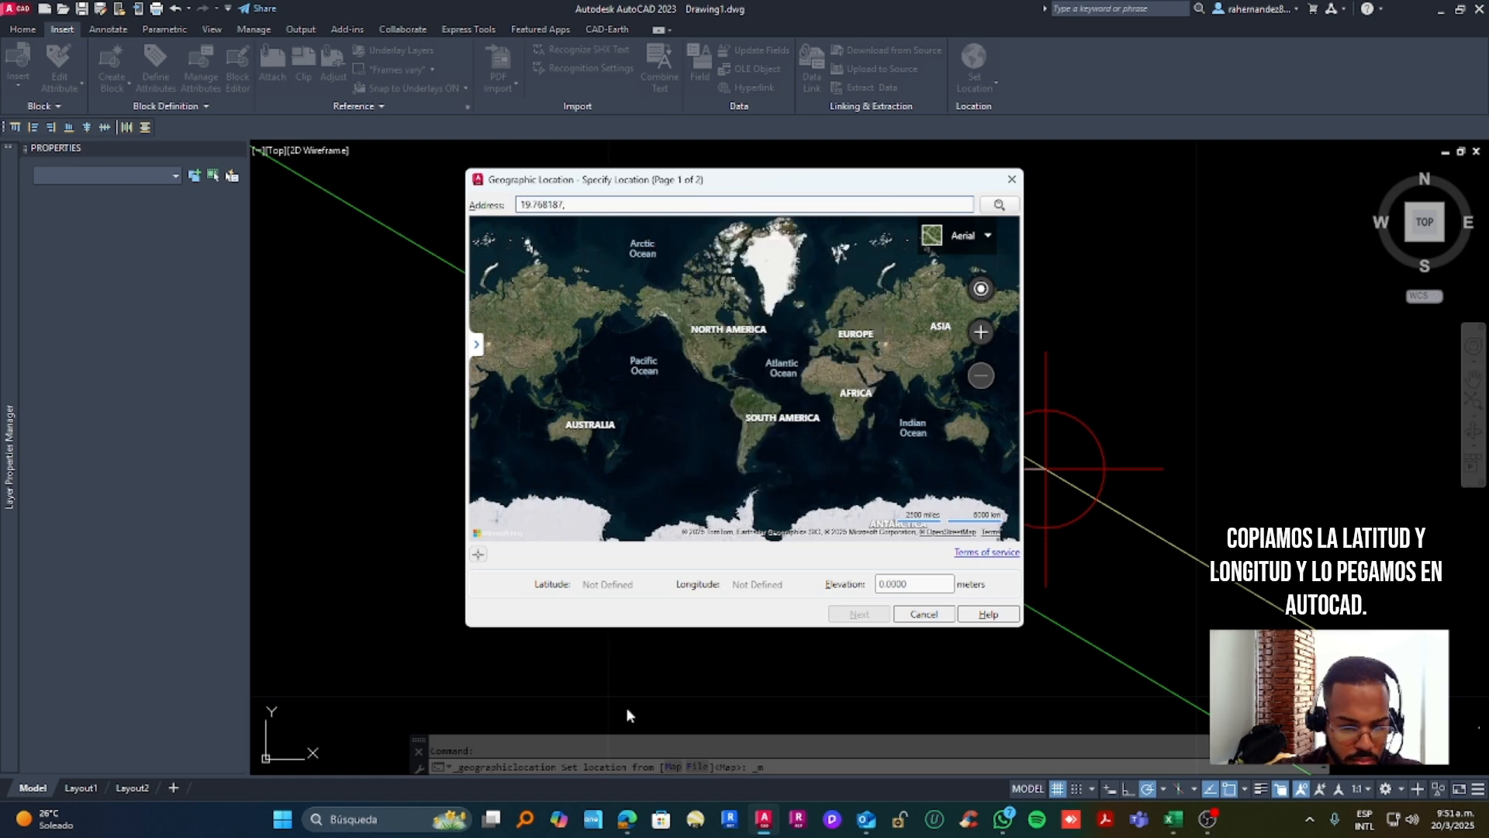
Copy the decimal longitude -70.432551 from the browser calculator and add it after the latitude in AutoCAD's location address
{"action": "left_click", "coordinate": [627, 819]}
{"action": "left_click_drag", "start_coordinate": [443, 436], "coordinate": [383, 436]}
{"action": "right_click", "coordinate": [400, 439]}
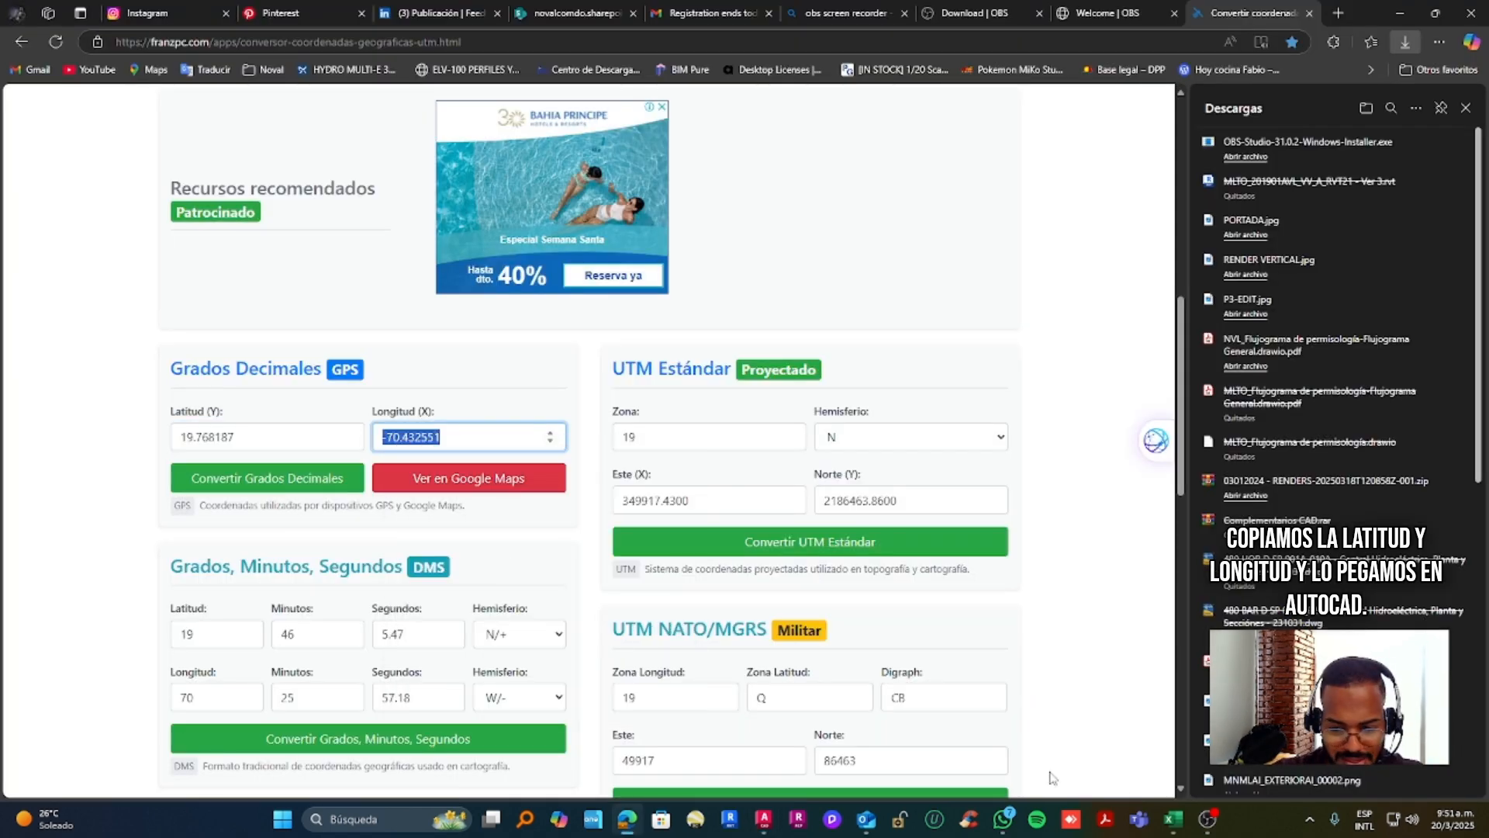
{"action": "left_click", "coordinate": [764, 818]}
{"action": "right_click", "coordinate": [604, 204]}
{"action": "left_click", "coordinate": [659, 352]}
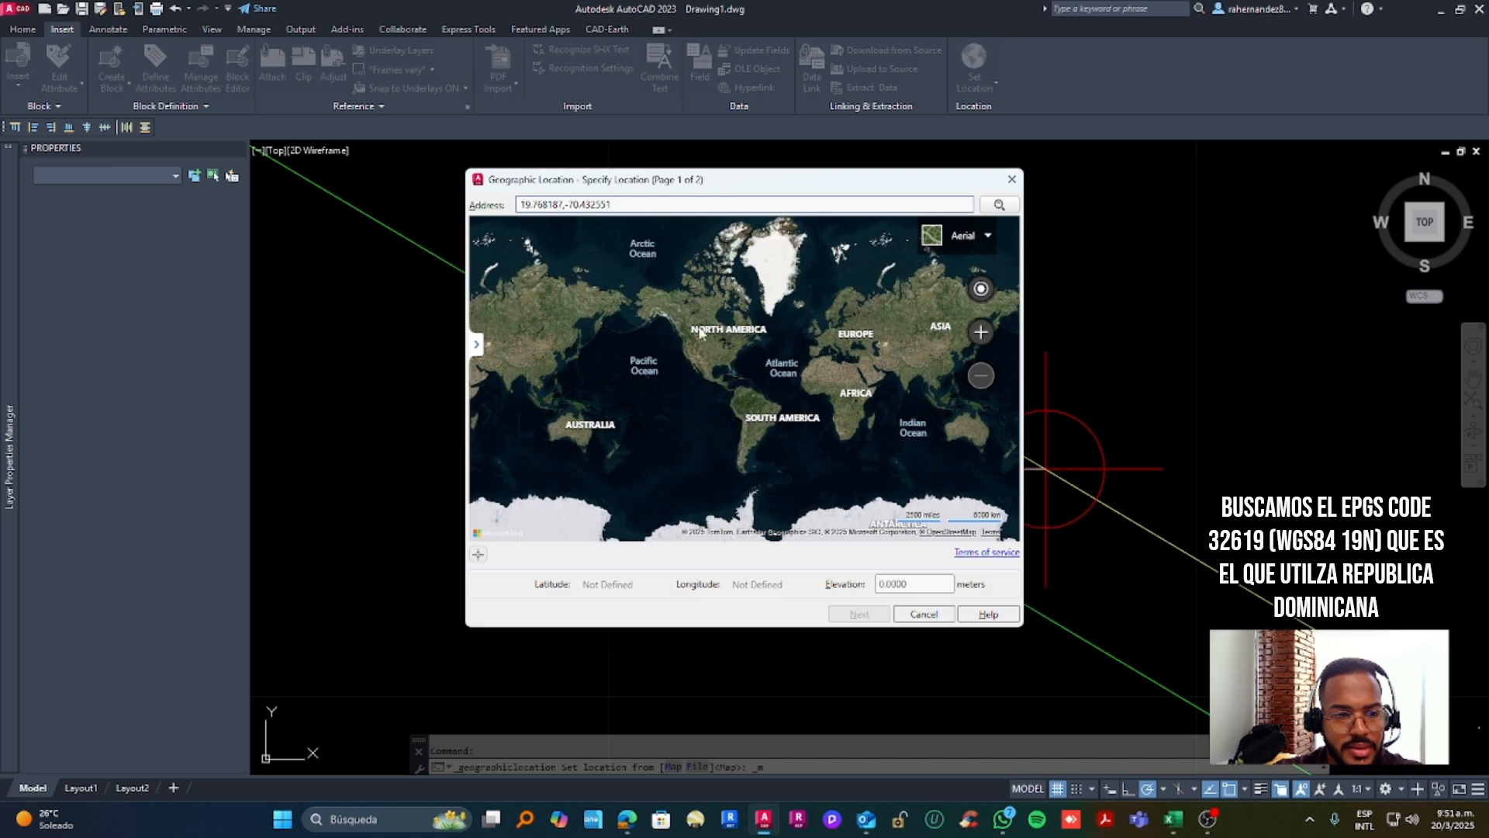
Search the map for 19.768187,-70.432551, drop the location marker on the result and continue to the coordinate system settings
{"action": "left_click", "coordinate": [999, 204]}
{"action": "left_click", "coordinate": [537, 336]}
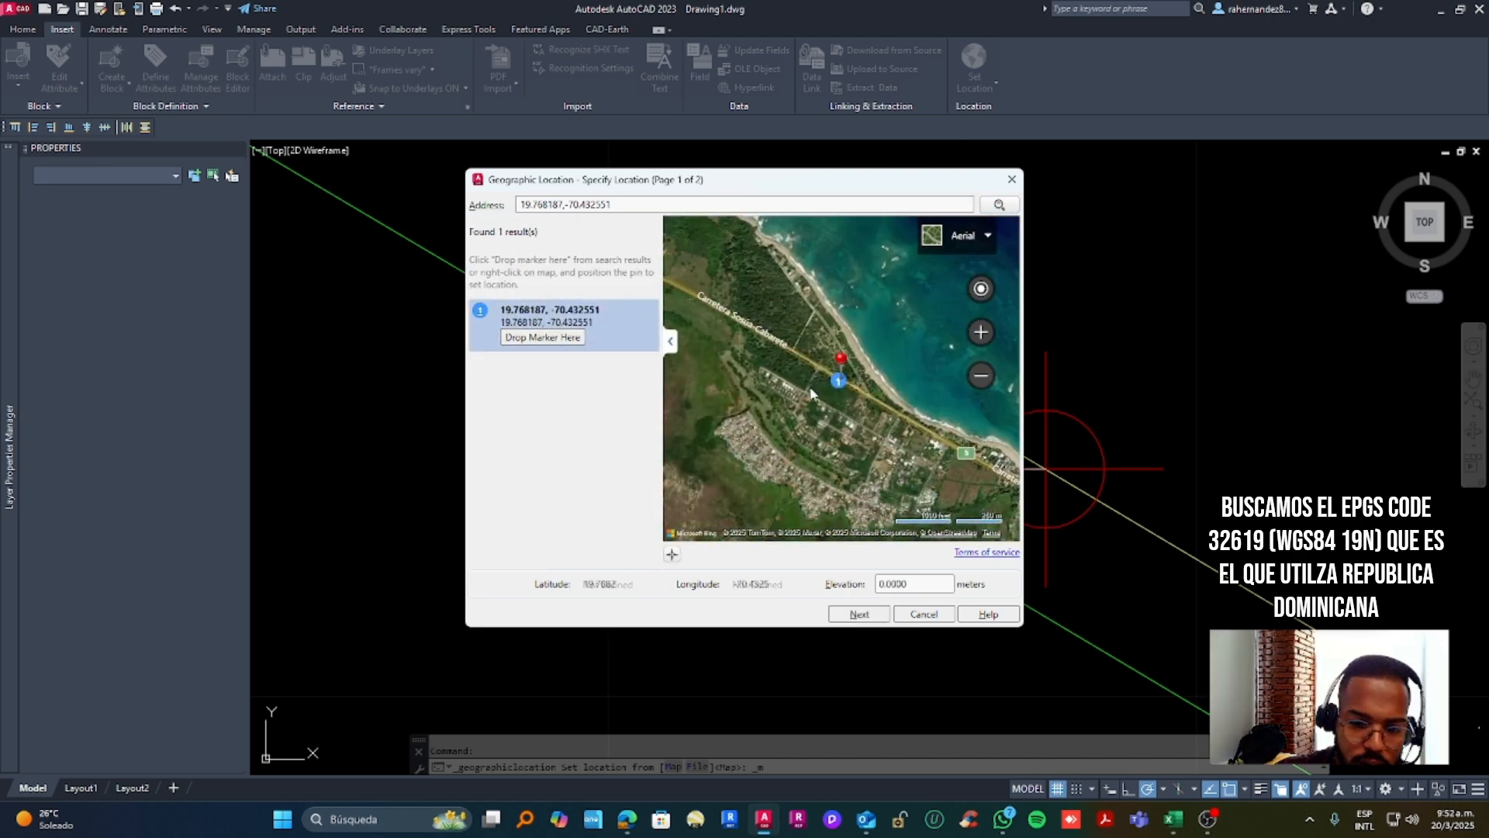
{"action": "left_click", "coordinate": [859, 613]}
Assign the UTM84-19N coordinate system (EPSG 32619) with time zone (GMT-04:00) Caracas, La Paz to the drawing
{"action": "left_click", "coordinate": [683, 315]}
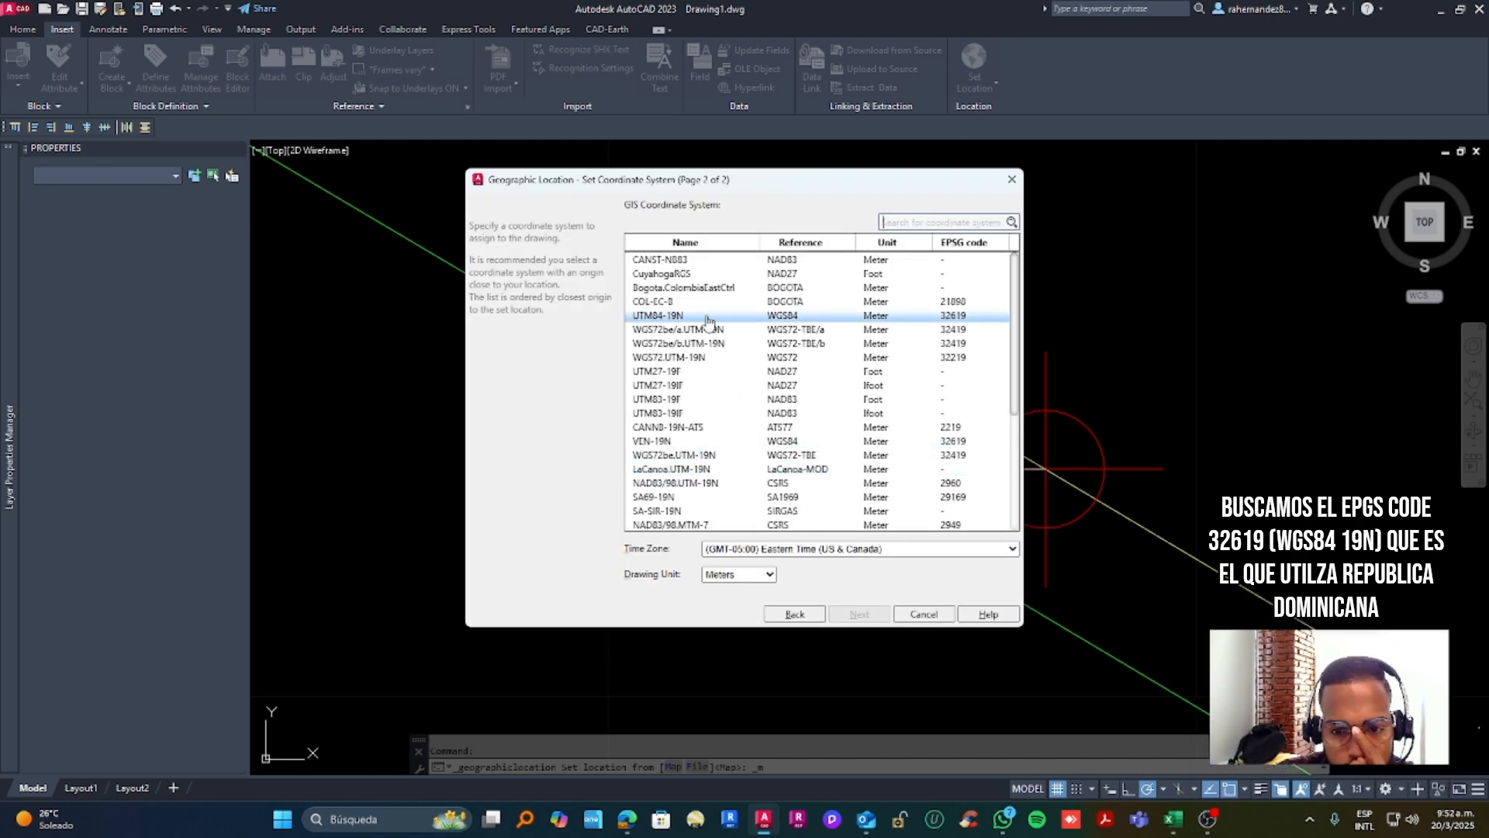
{"action": "left_click", "coordinate": [786, 547]}
{"action": "left_click", "coordinate": [776, 472]}
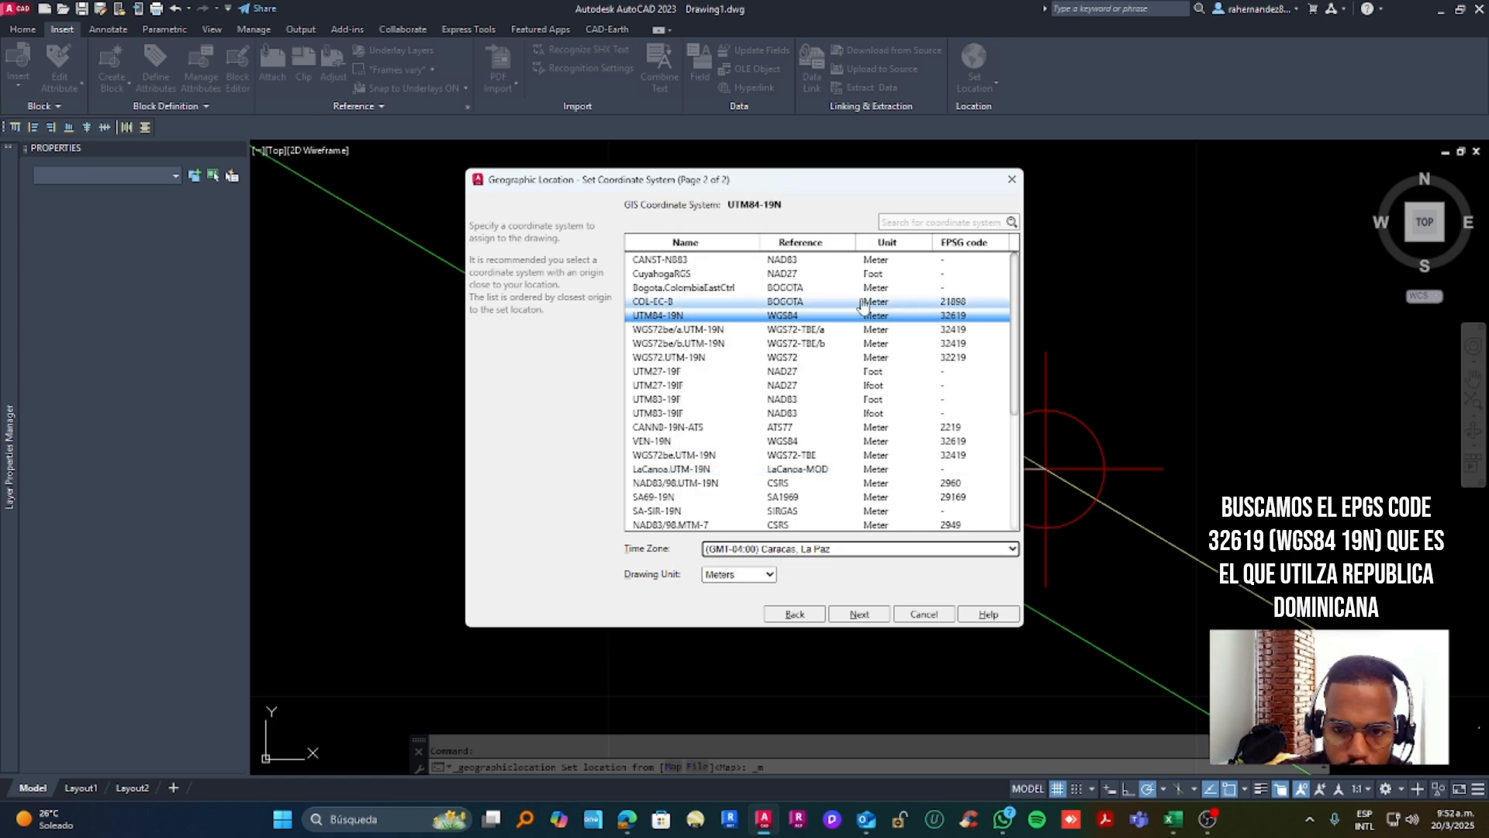
{"action": "left_click", "coordinate": [860, 614]}
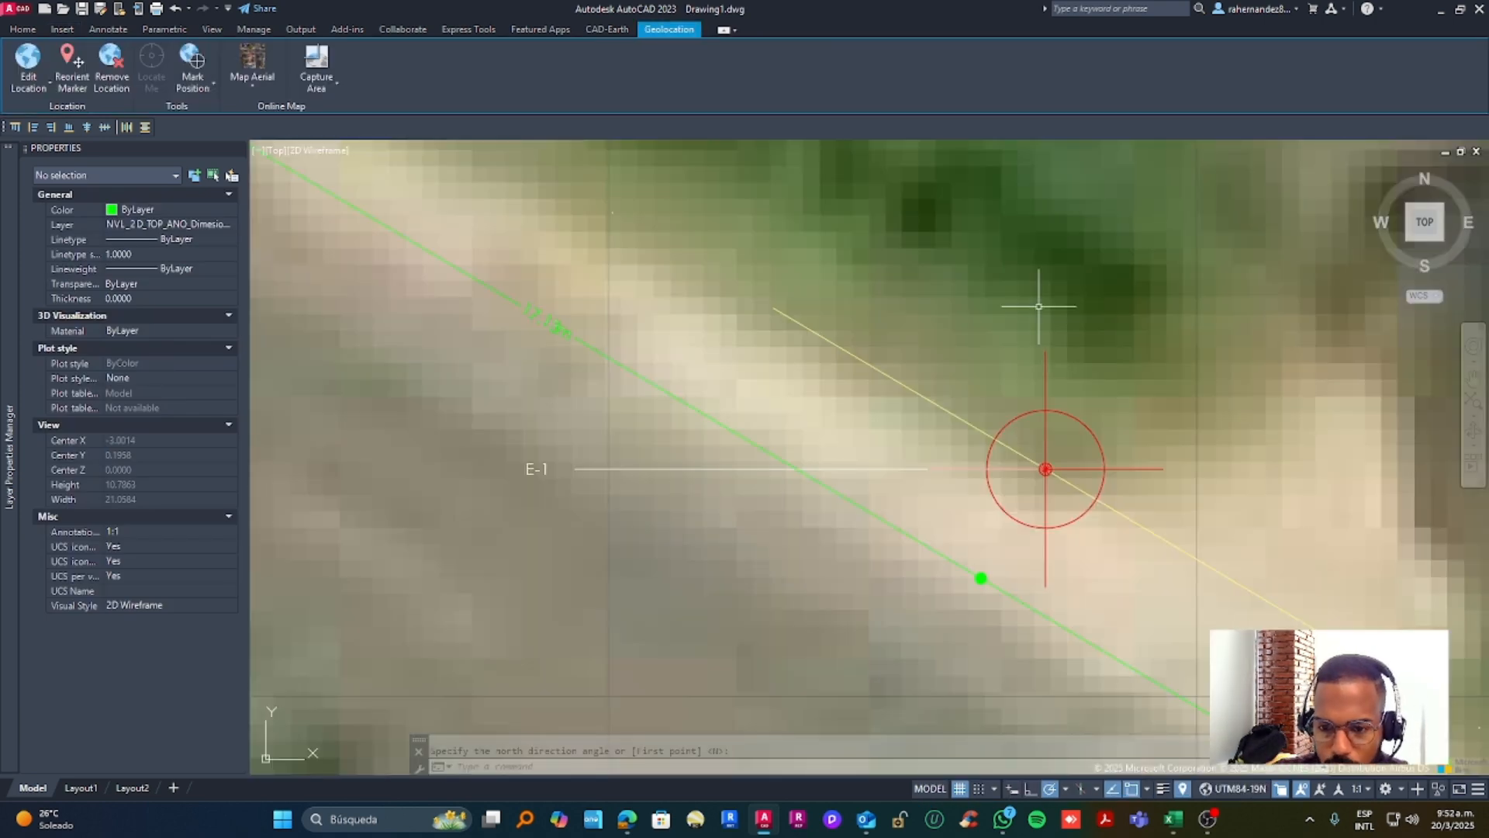
Fit the whole property over the aerial map and turn on the lineweight display
{"action": "middle_click", "coordinate": [1038, 306]}
{"action": "middle_click", "coordinate": [1038, 306]}
{"action": "left_click", "coordinate": [1162, 789]}
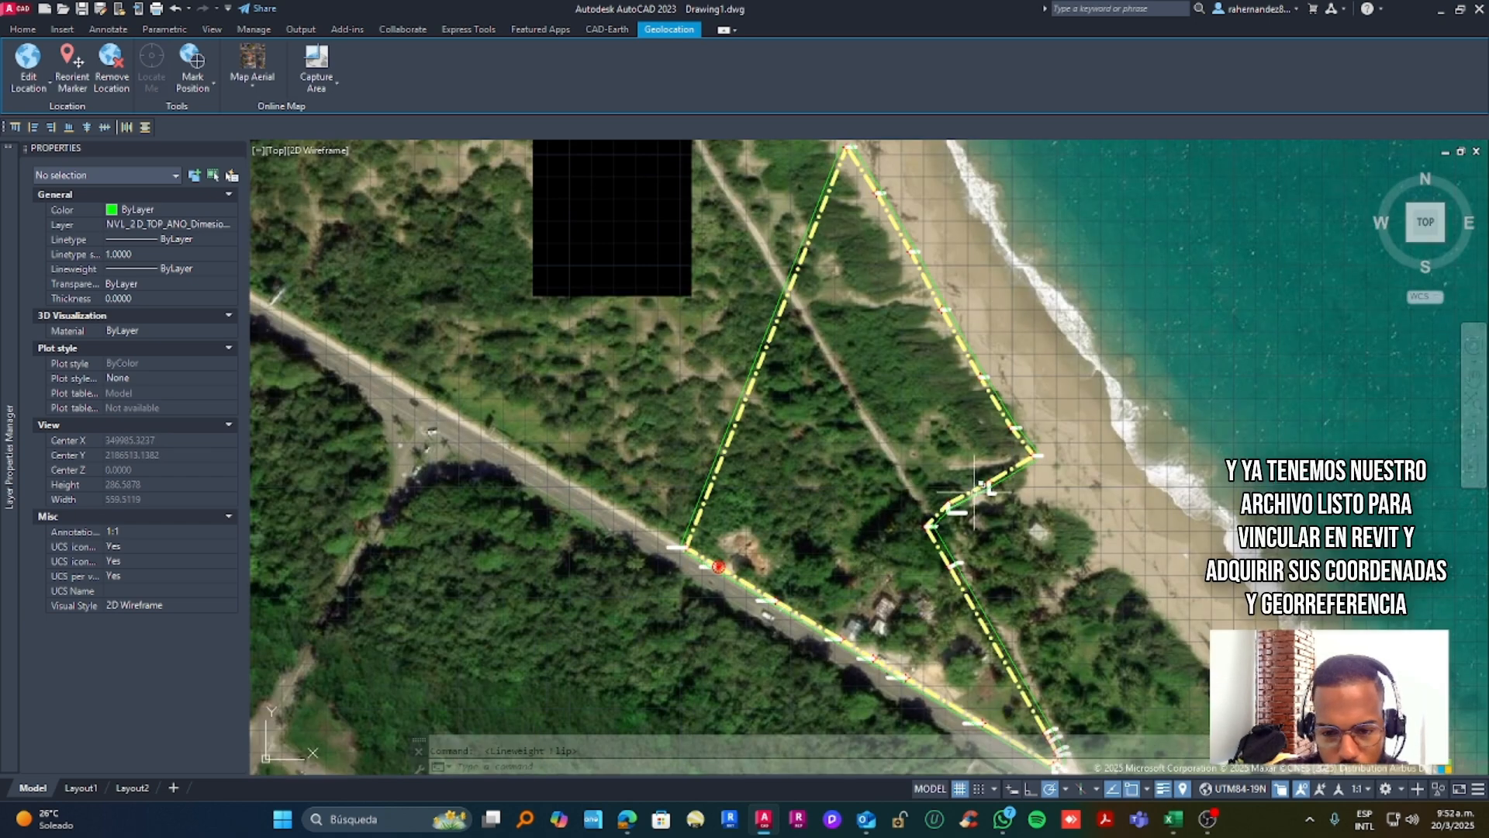
{"action": "left_click", "coordinate": [658, 314]}
{"action": "middle_click_drag", "start_coordinate": [724, 334], "coordinate": [650, 288]}
{"action": "left_click", "coordinate": [650, 288]}
{"action": "middle_click", "coordinate": [650, 288]}
{"action": "middle_click", "coordinate": [650, 289]}
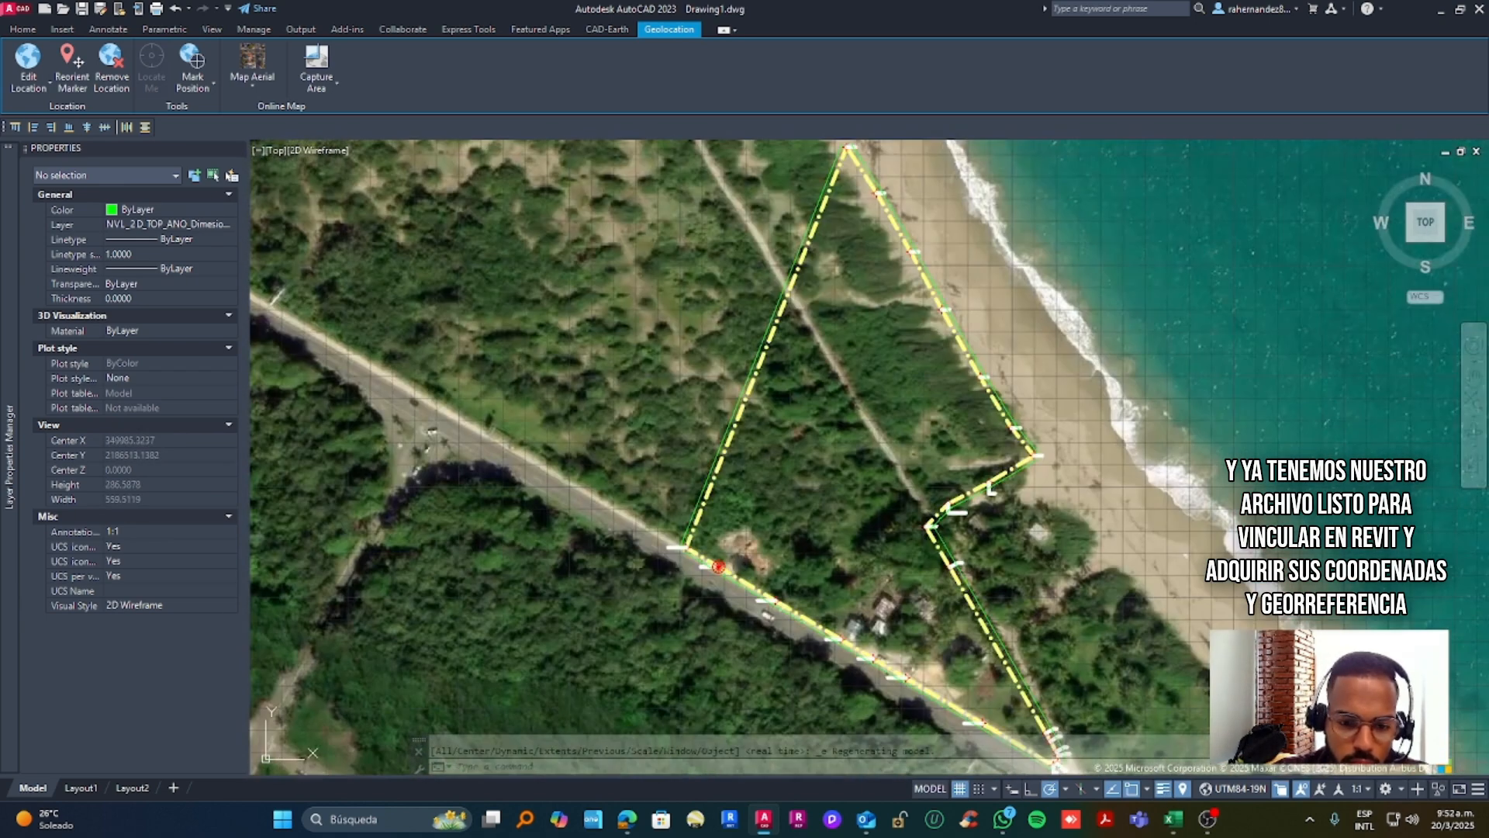
Set the lineweight of the NVL_2D_TOP_ANO_Dimesiones, NVL_2D_TOP_ANO_Estaciones and NVL_2D_TOP_ANO_Linderos layers to 0.00 mm
{"action": "type", "text": "la"}
{"action": "key", "text": "Return"}
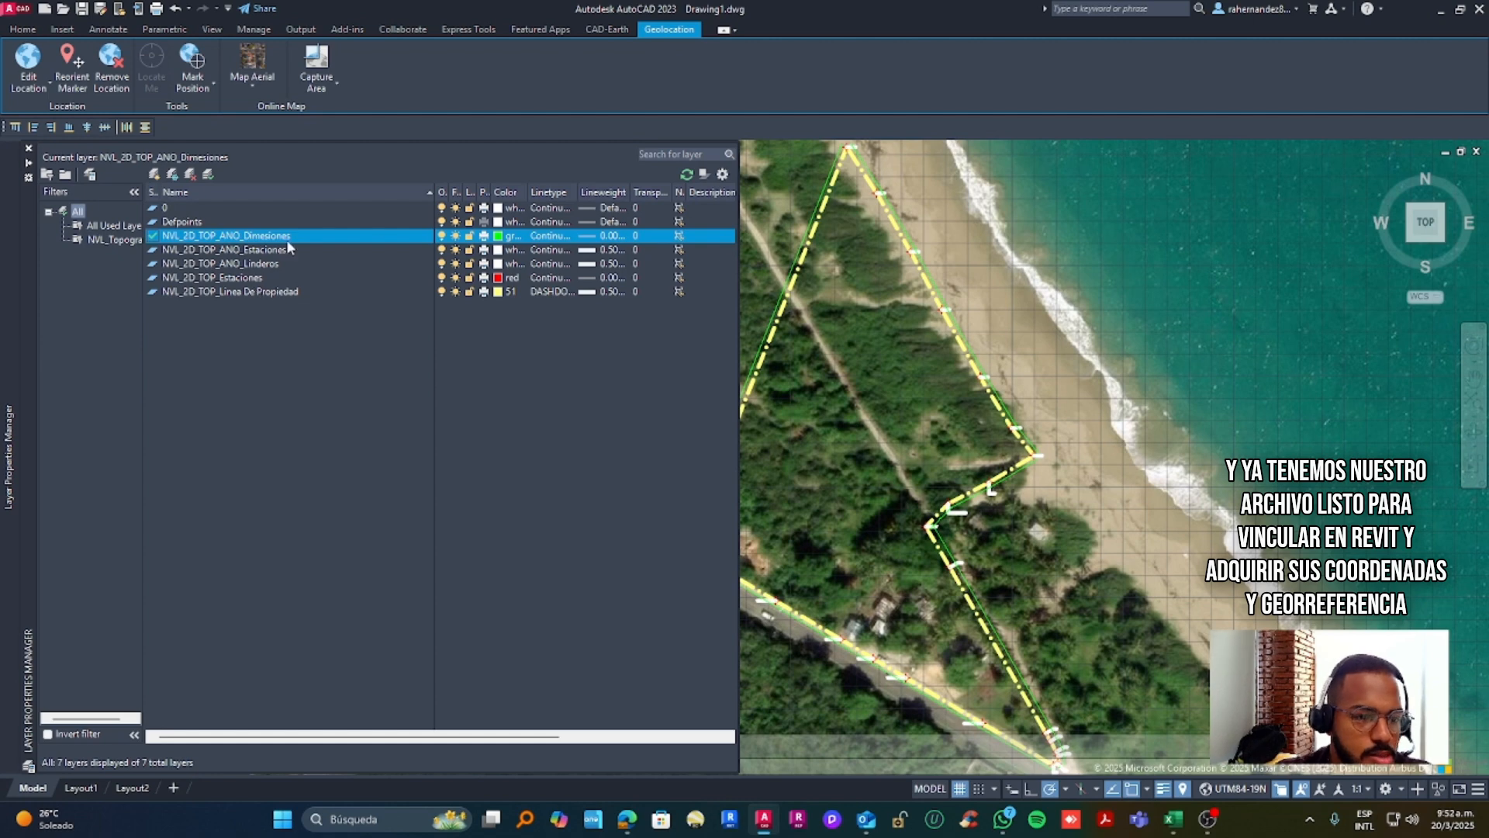
{"action": "left_click", "coordinate": [349, 263], "text": "shift"}
{"action": "left_click", "coordinate": [582, 263]}
{"action": "left_click", "coordinate": [682, 337]}
{"action": "left_click", "coordinate": [679, 518]}
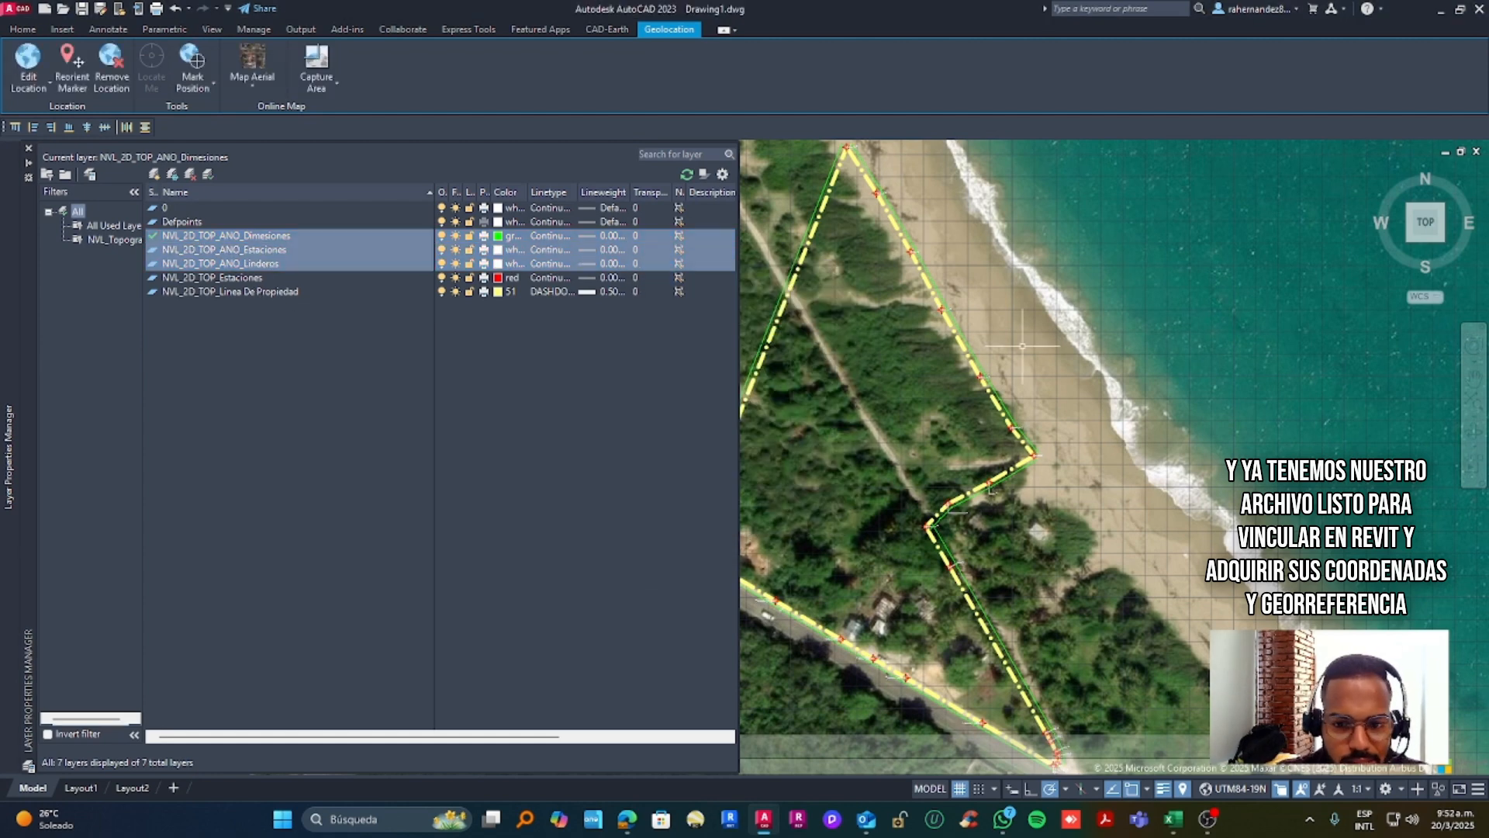
Restore NVL_PuntoBasedeProyecto as the current UCS
{"action": "left_click", "coordinate": [1421, 298]}
{"action": "left_click", "coordinate": [1388, 332]}
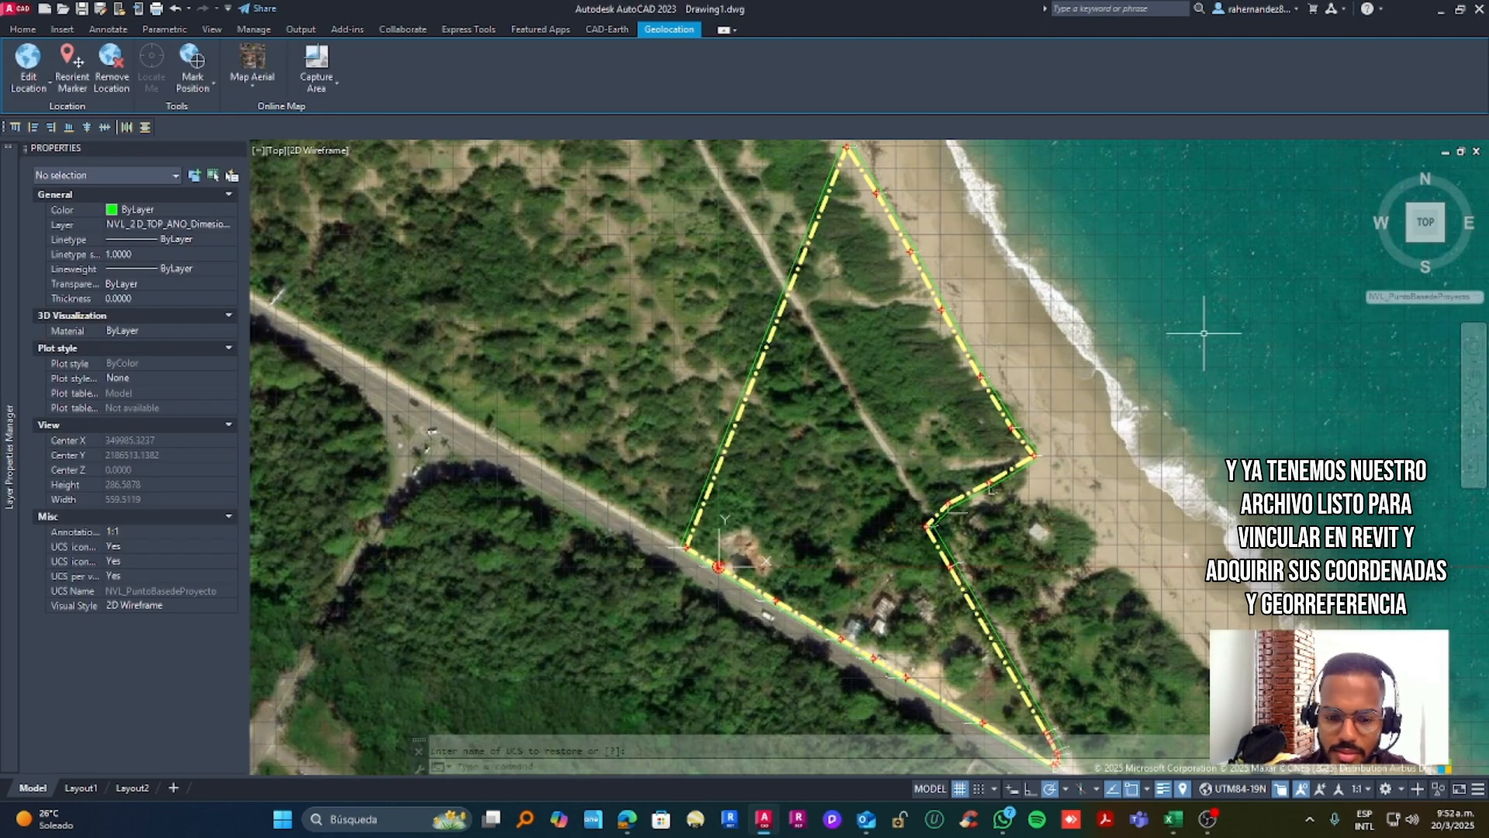